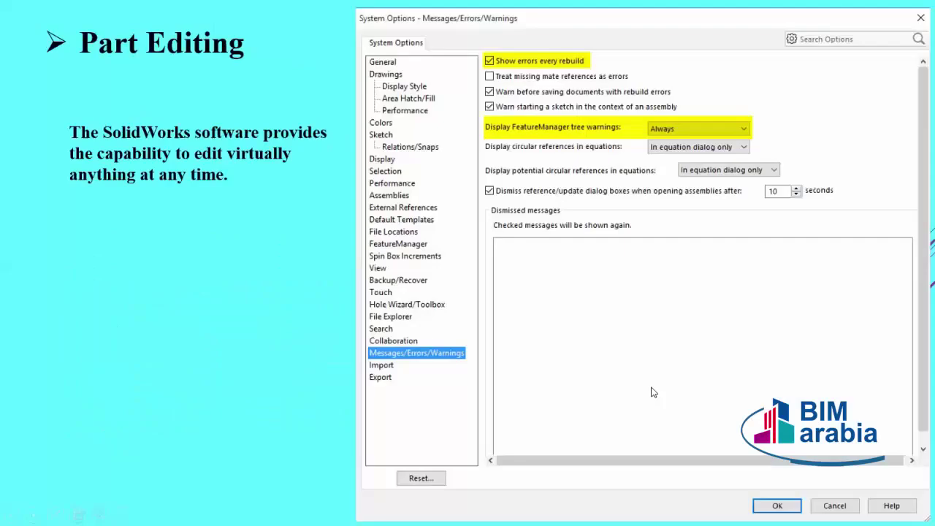
# - Open SOLIDWORKS System Options from the gear menu, and show the Part Editing slide in PowerPoint
pyautogui.hotkey('alt', 'Tab')
pyautogui.hotkey('alt', 'Tab')
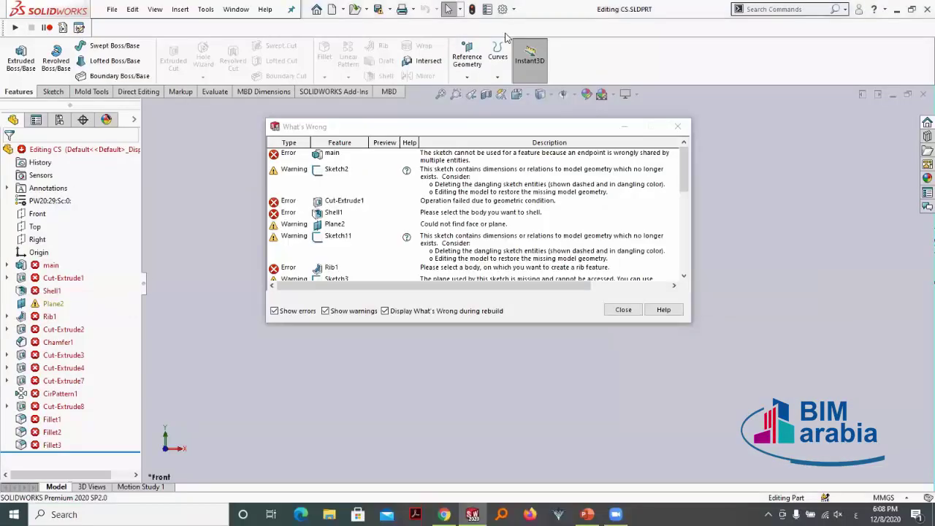
pyautogui.click(514, 10)
pyautogui.click(530, 24)
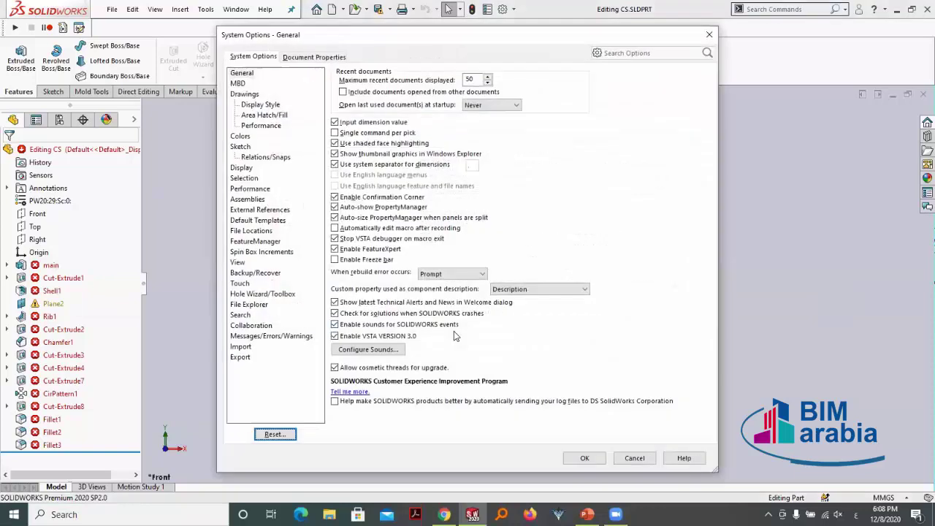
pyautogui.hotkey('alt', 'Tab')
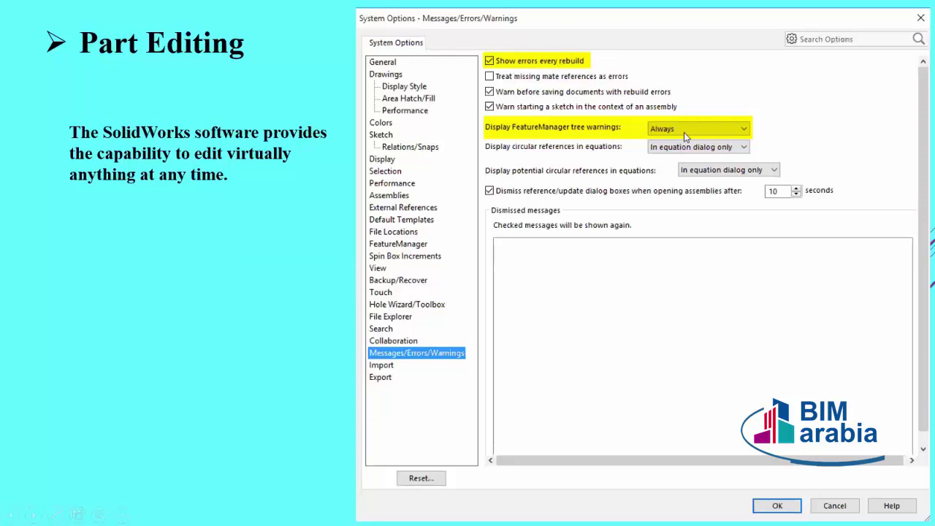
pyautogui.hotkey('alt', 'Tab')
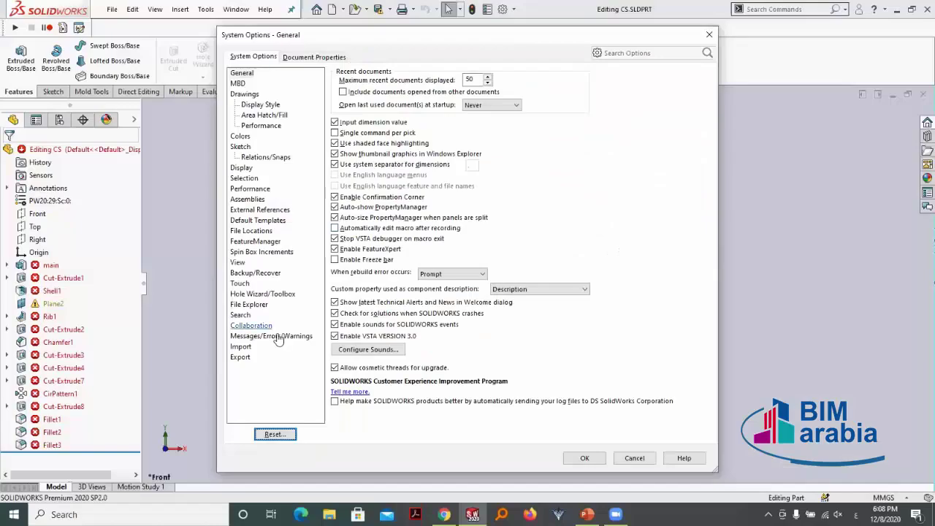
# - Review the Messages/Errors/Warnings options (errors every rebuild, tree warnings Always) and accept with OK
pyautogui.click(272, 335)
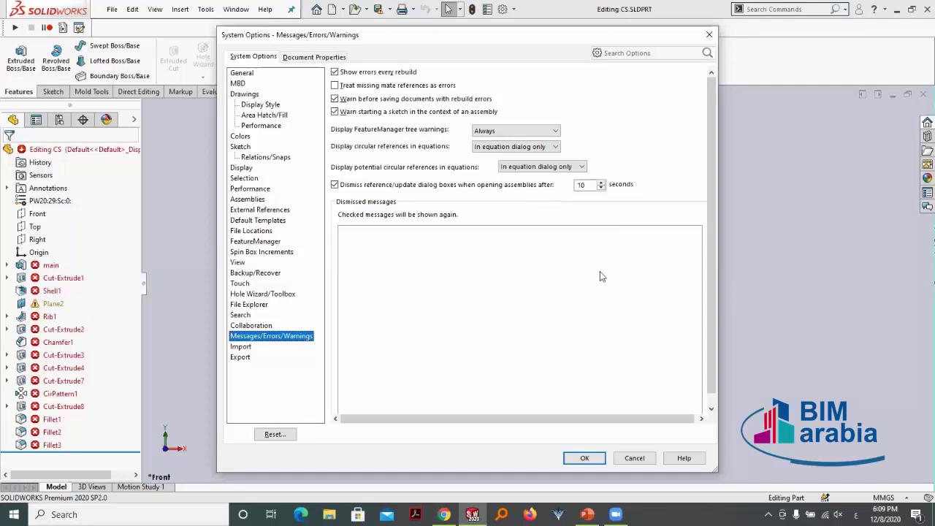
pyautogui.click(584, 459)
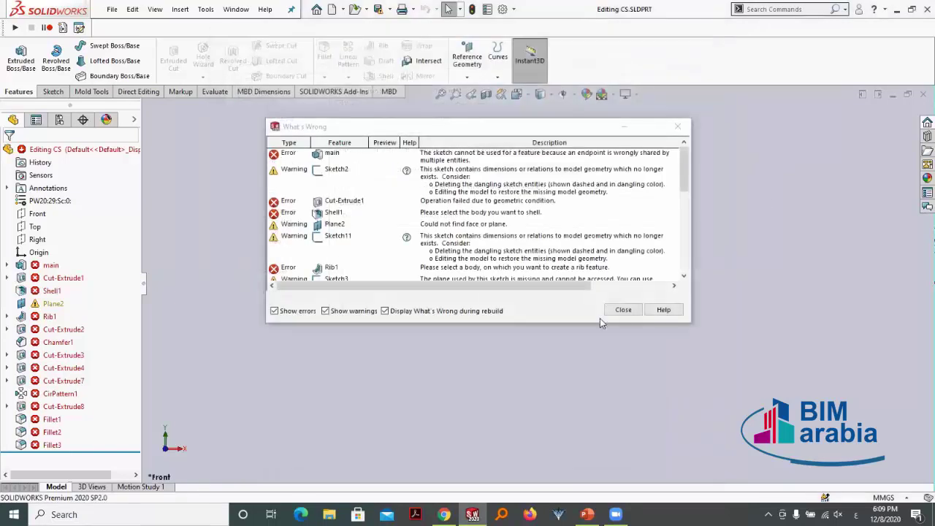
# - Go to the PowerPoint slide show for the What's Wrong? box-selection tips
pyautogui.hotkey('alt', 'Tab')
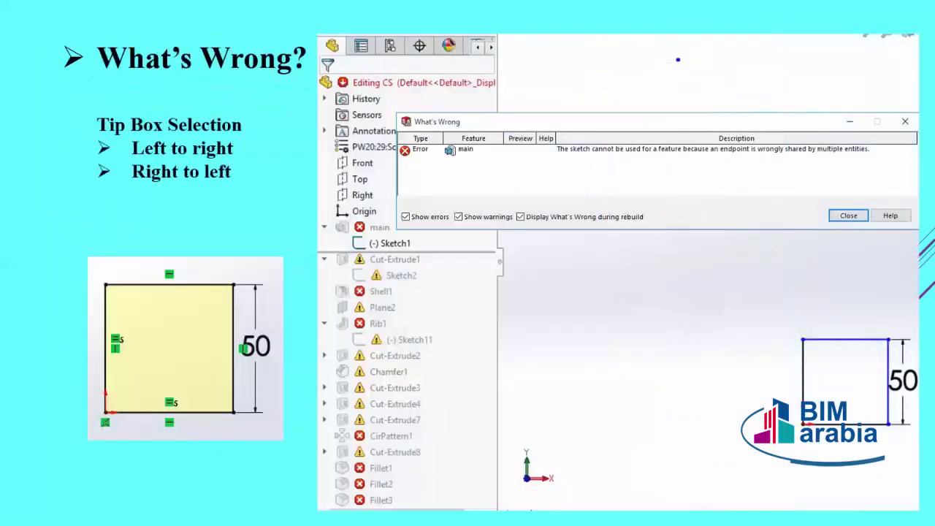
# - Return to the SOLIDWORKS part showing the What's Wrong error list
pyautogui.hotkey('alt', 'Tab')
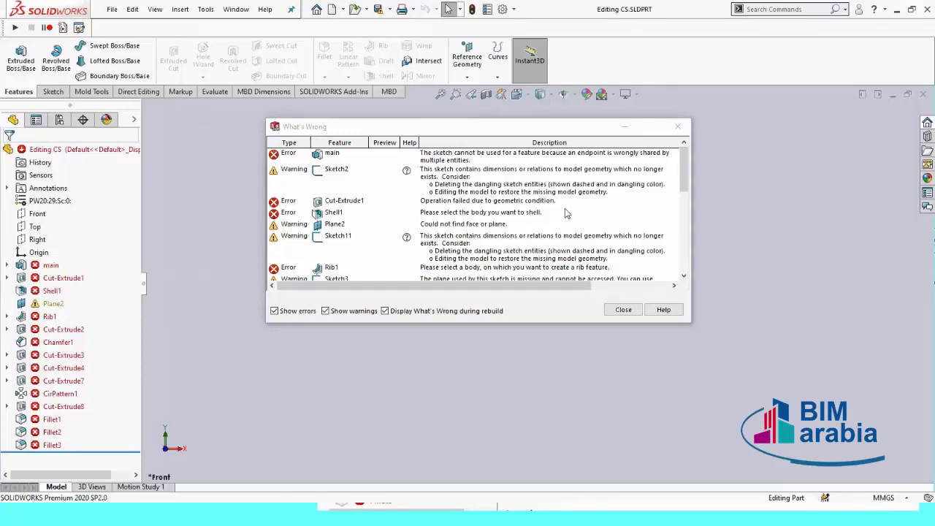
# - Scroll to the end of the What's Wrong error list and close it
pyautogui.moveTo(686, 175)
pyautogui.mouseDown()
pyautogui.moveTo(673, 272)
pyautogui.moveTo(685, 167)
pyautogui.mouseUp()
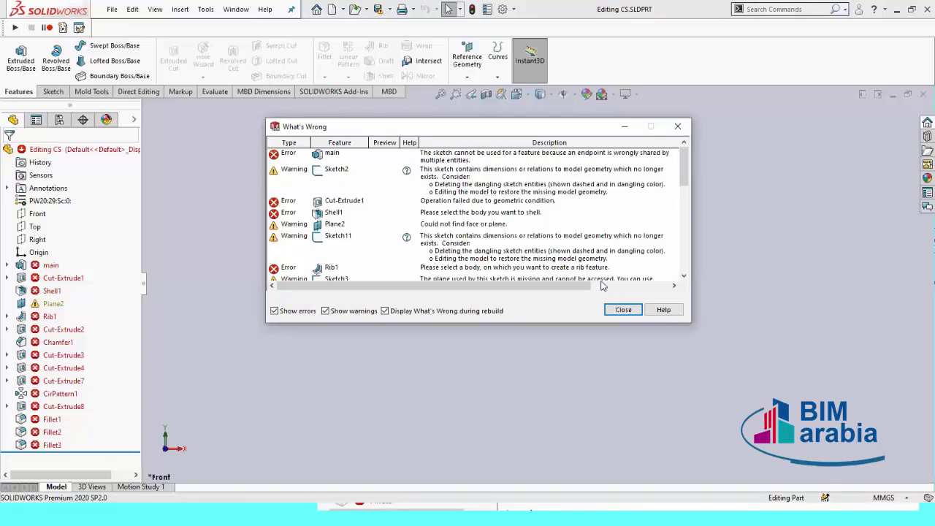
pyautogui.click(620, 311)
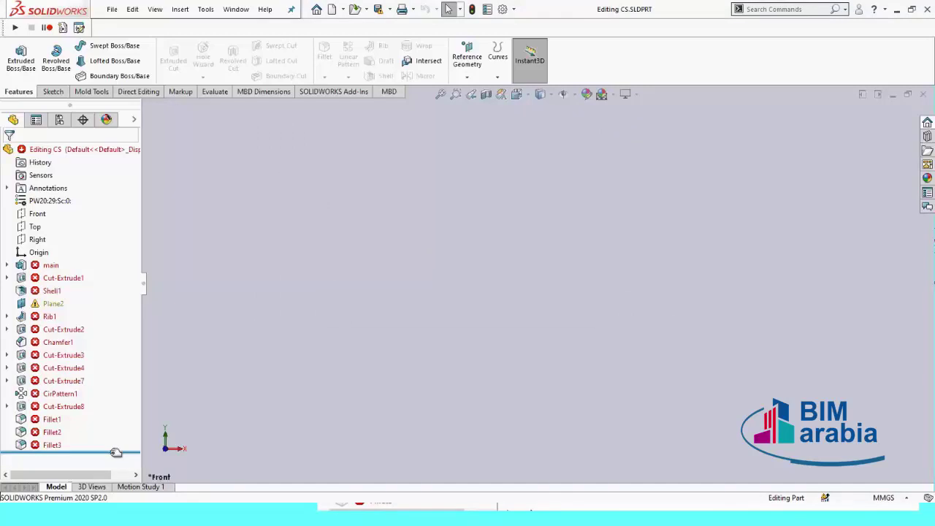
# - Move the rollback bar up to just below the main feature
pyautogui.moveTo(116, 451); pyautogui.dragTo(114, 267)
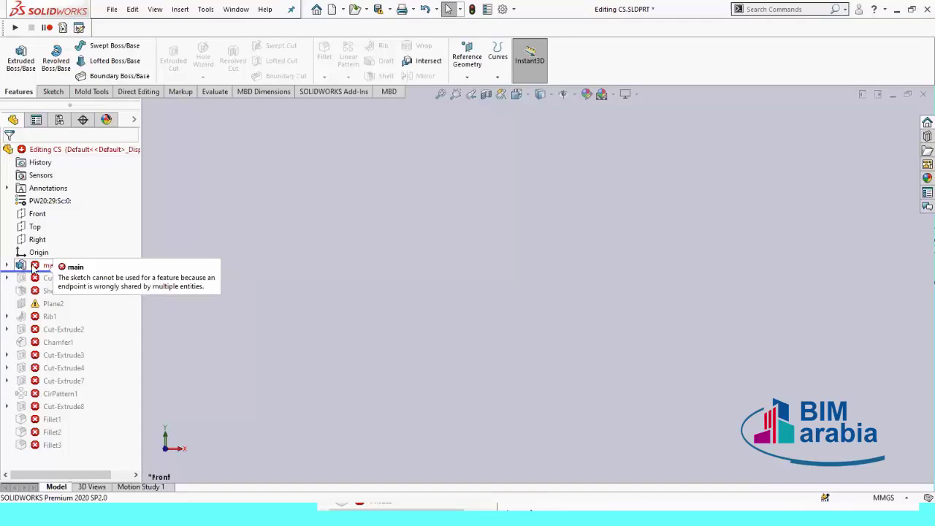
pyautogui.moveTo(34, 266)
pyautogui.click(33, 268)
pyautogui.rightClick(33, 268)
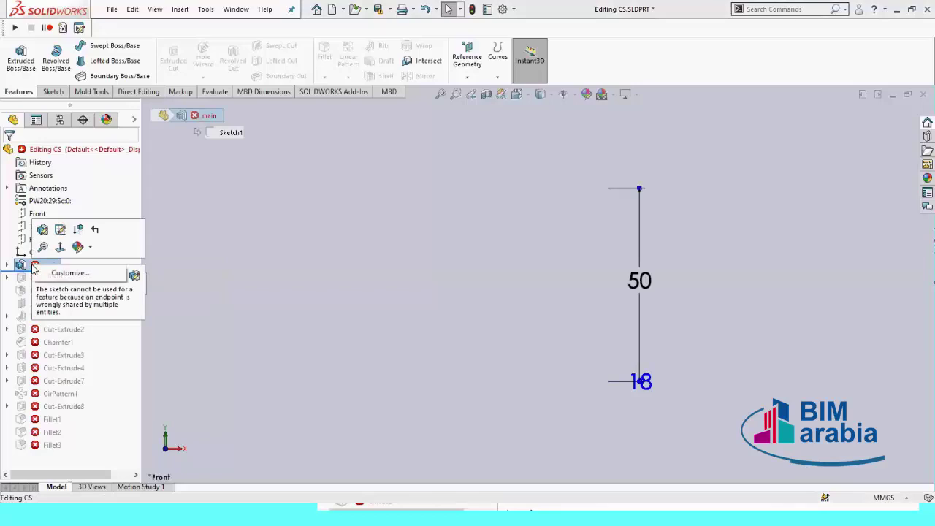
pyautogui.rightClick(33, 268)
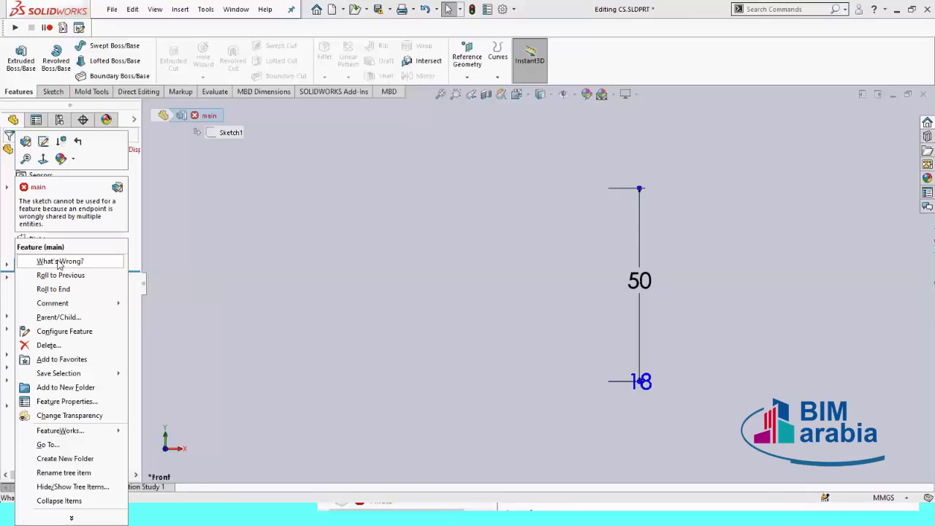
pyautogui.click(60, 262)
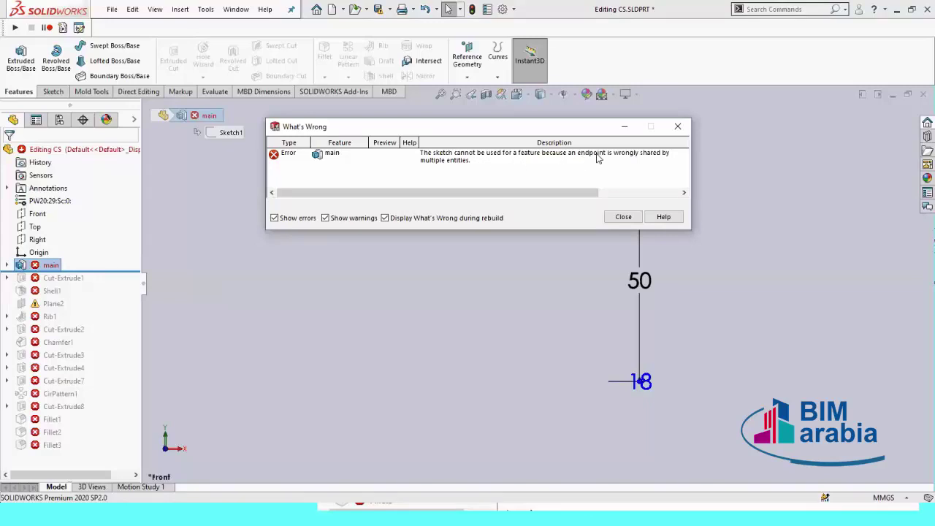
# - Edit Sketch1 under the main feature, showing the square profile with its 50 dimension
pyautogui.click(625, 217)
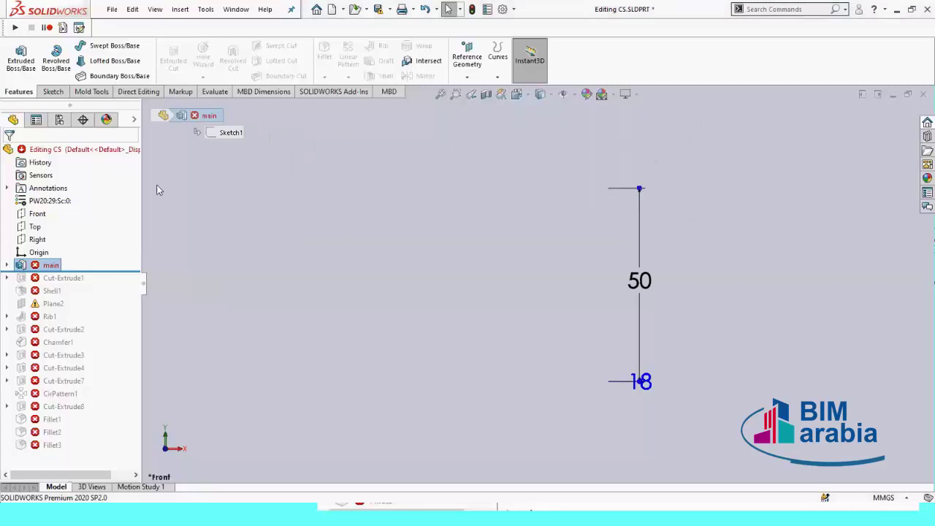
pyautogui.click(6, 266)
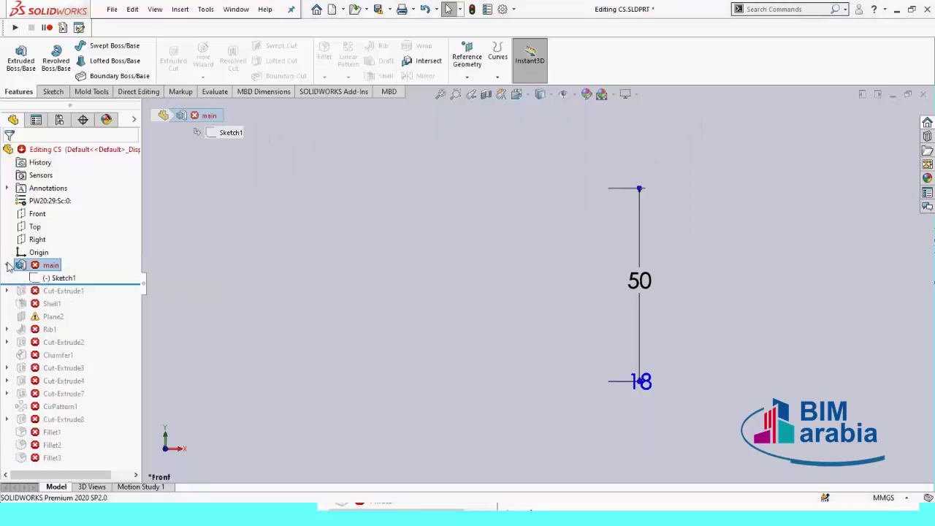
pyautogui.click(44, 281)
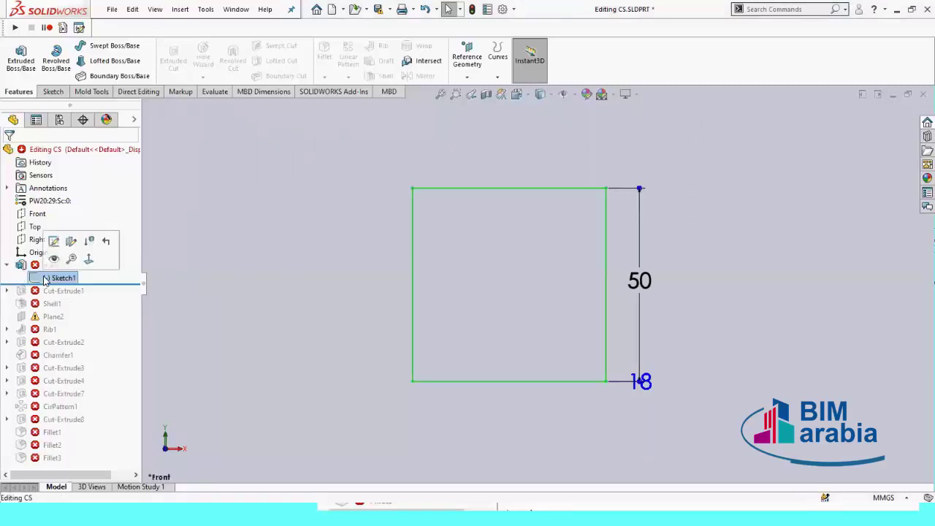
pyautogui.click(53, 241)
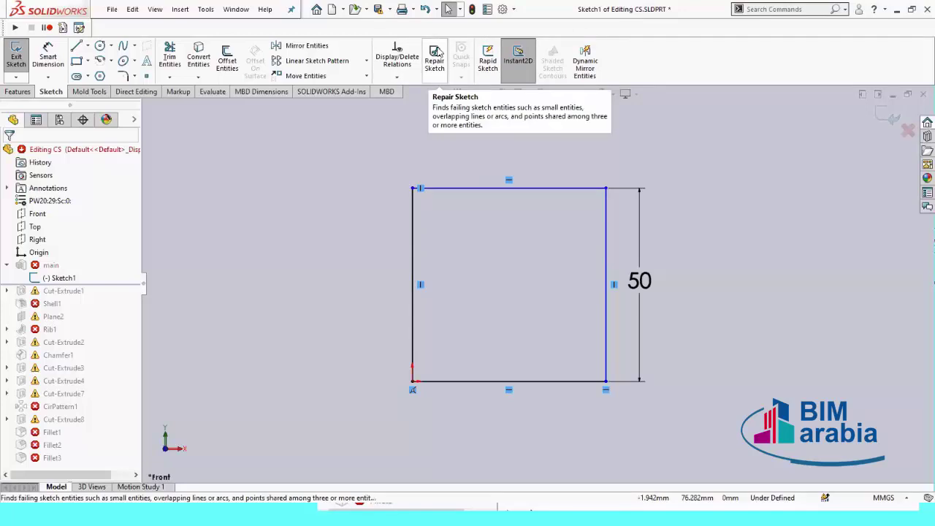
# - Run Repair Sketch on Sketch1, reporting problem 1 of 3, a Two Points Gap
pyautogui.click(436, 52)
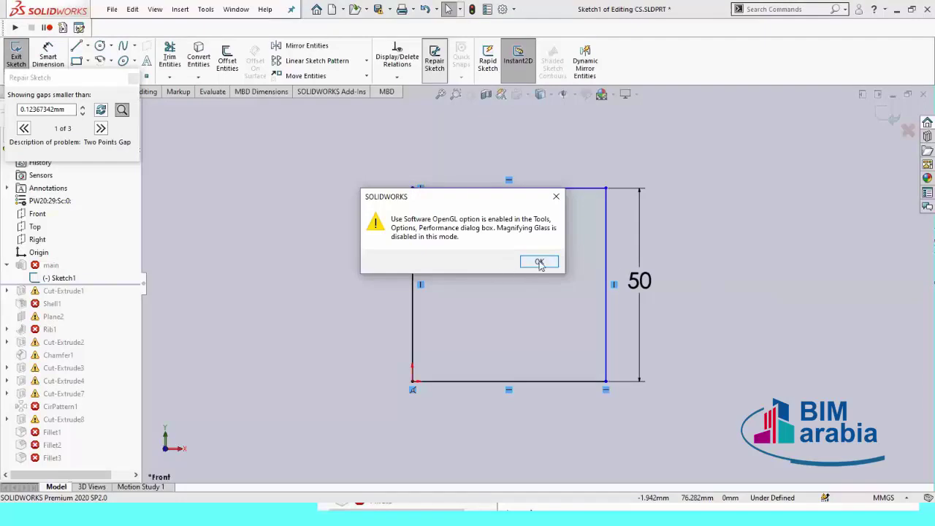
pyautogui.click(539, 262)
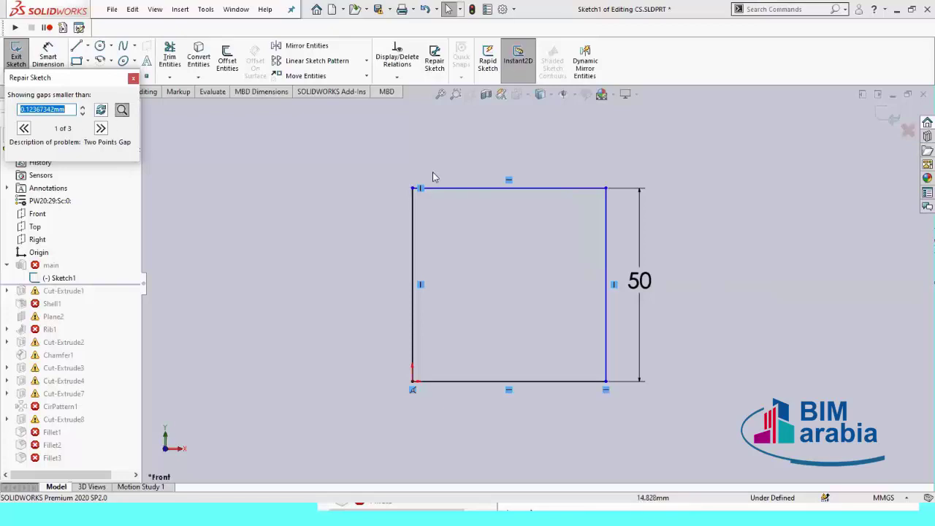
pyautogui.click(122, 110)
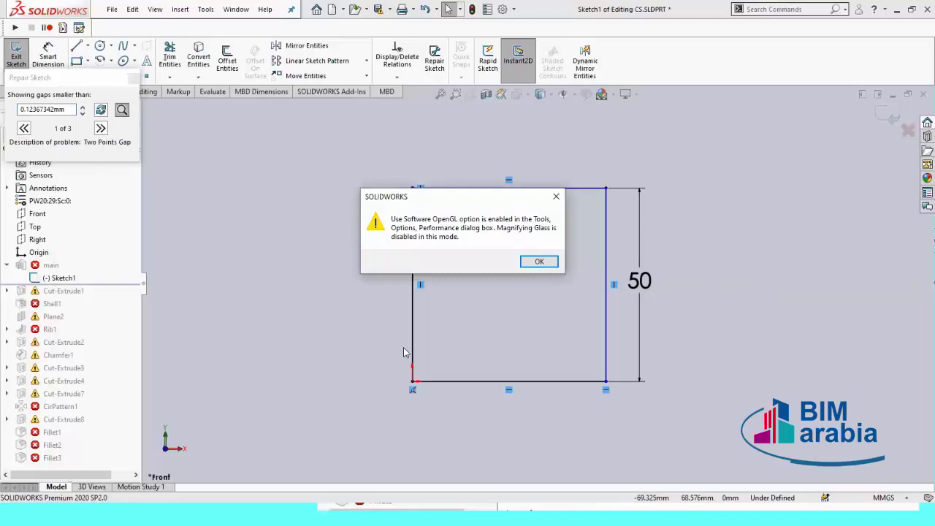
pyautogui.click(538, 261)
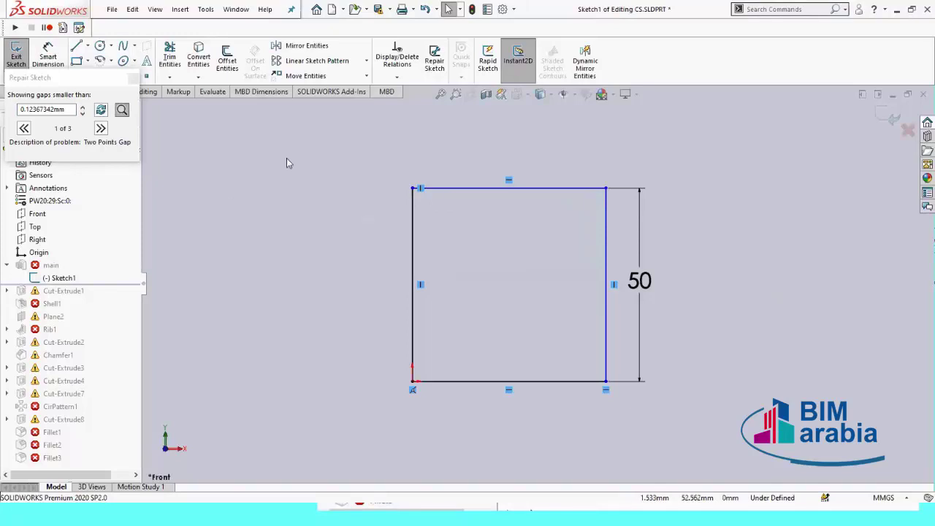
# - Zoom into the square's top-left corner to see the overshooting vertical segment
pyautogui.scroll(-3, 417, 198)
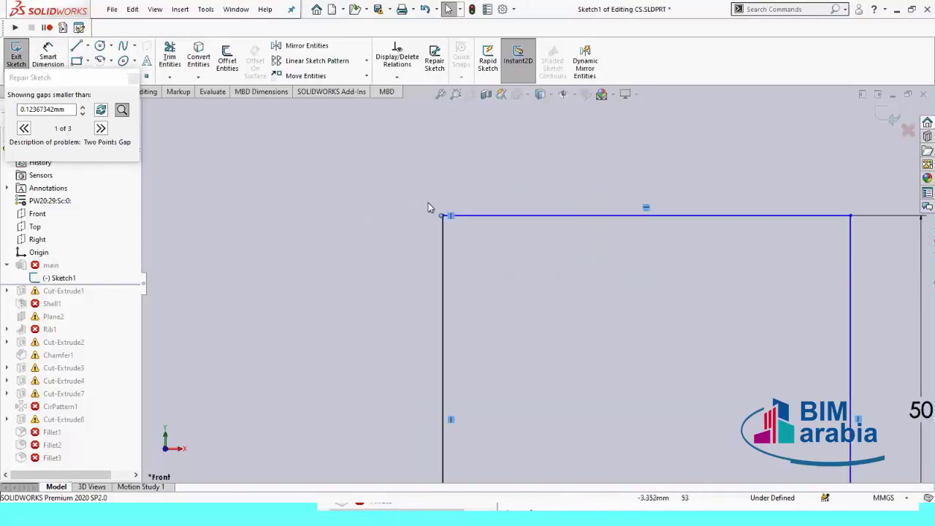
pyautogui.scroll(-2, 428, 208)
pyautogui.scroll(-1, 510, 244)
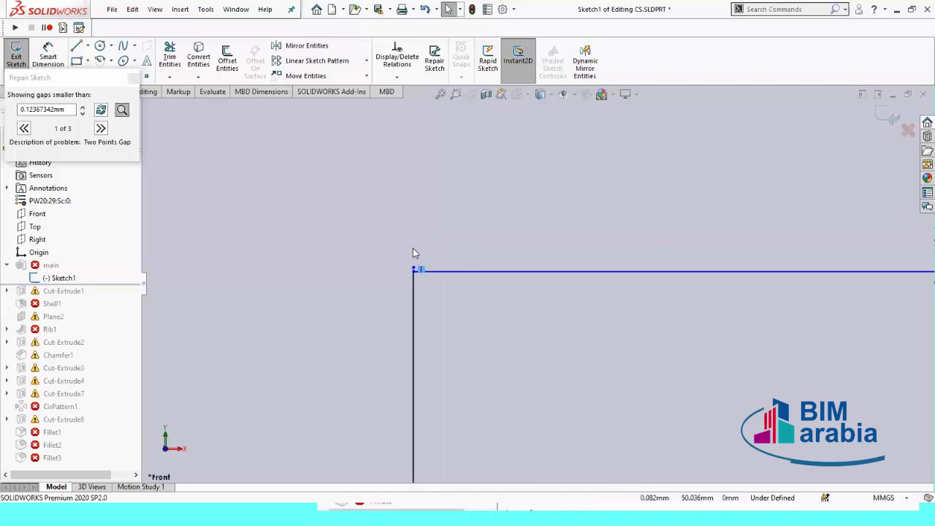
pyautogui.scroll(-1, 438, 285)
pyautogui.scroll(-1, 464, 316)
pyautogui.scroll(-1, 457, 278)
pyautogui.scroll(-1, 424, 198)
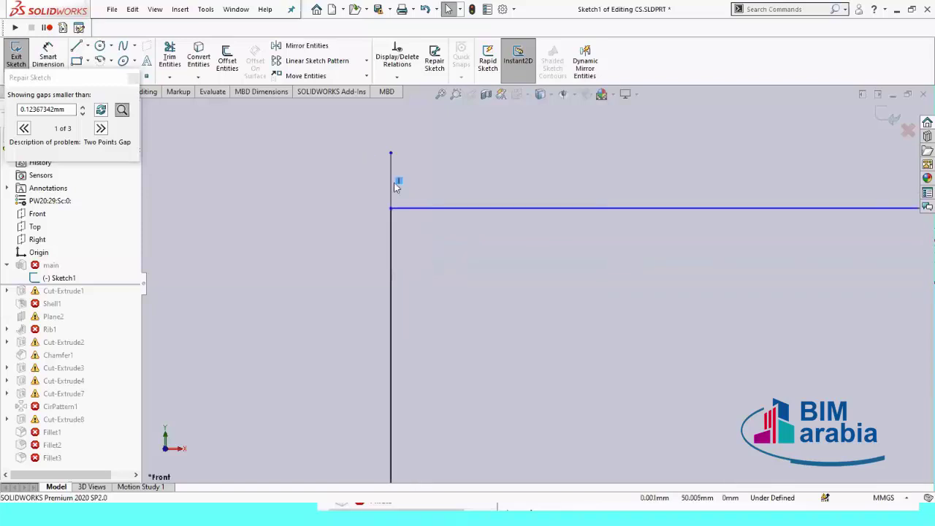
pyautogui.scroll(-2, 394, 183)
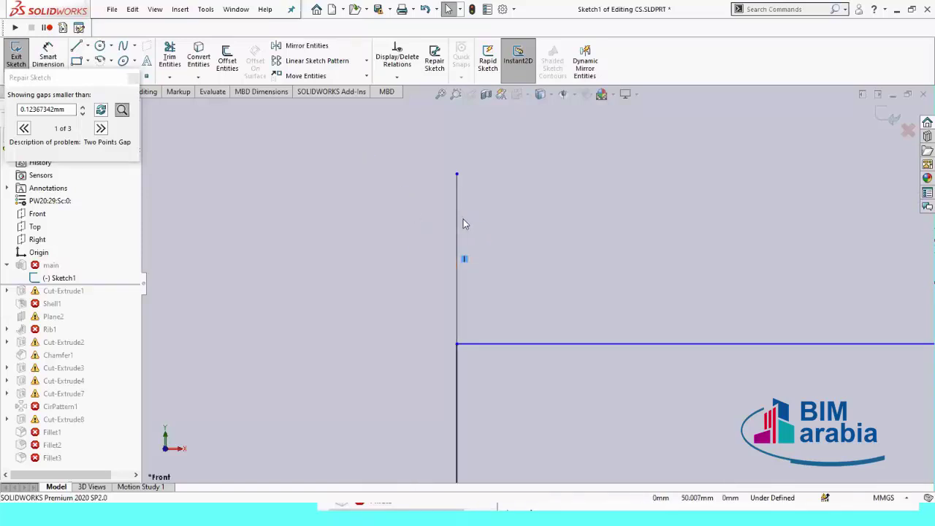
pyautogui.scroll(1, 484, 265)
pyautogui.scroll(1, 520, 294)
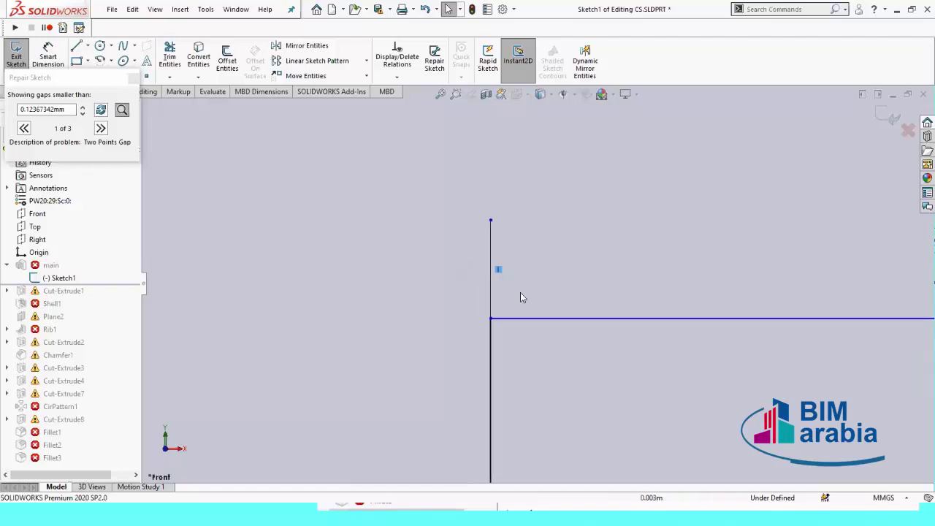
pyautogui.scroll(1, 520, 297)
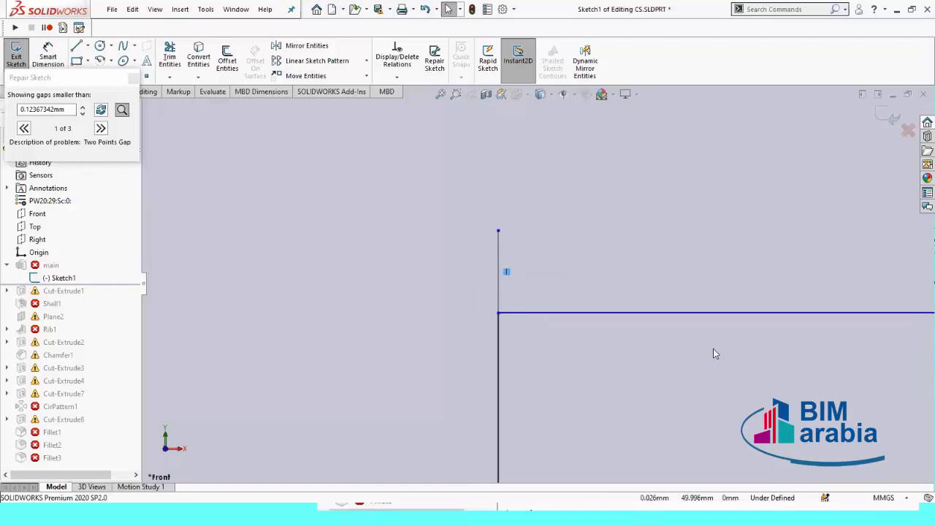
pyautogui.press('z')
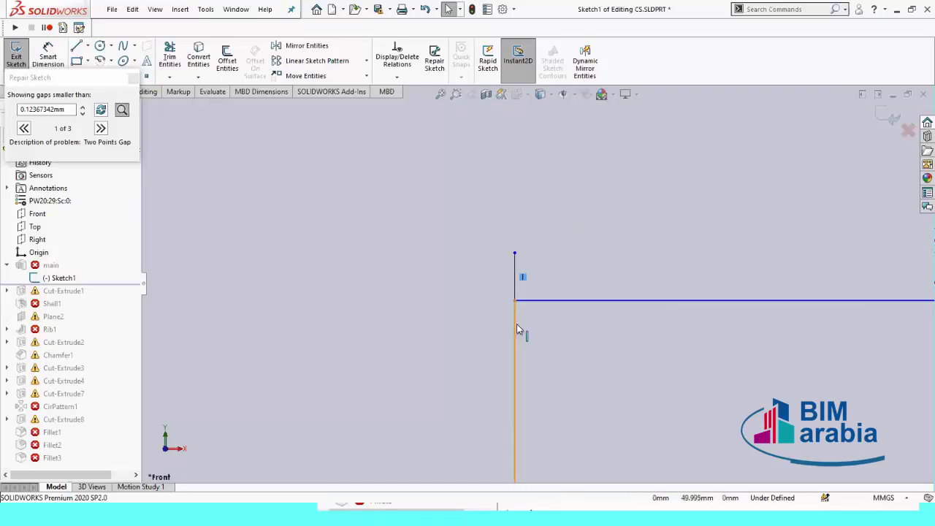
# - Delete the 0.01 mm stray vertical line and refresh Repair Sketch, now 1 of 2 gaps
pyautogui.click(515, 271)
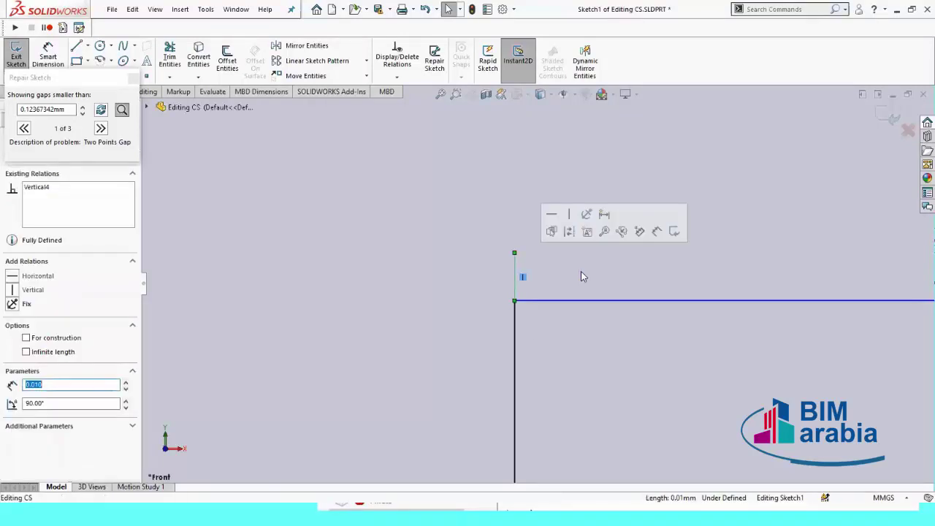
pyautogui.press('Delete')
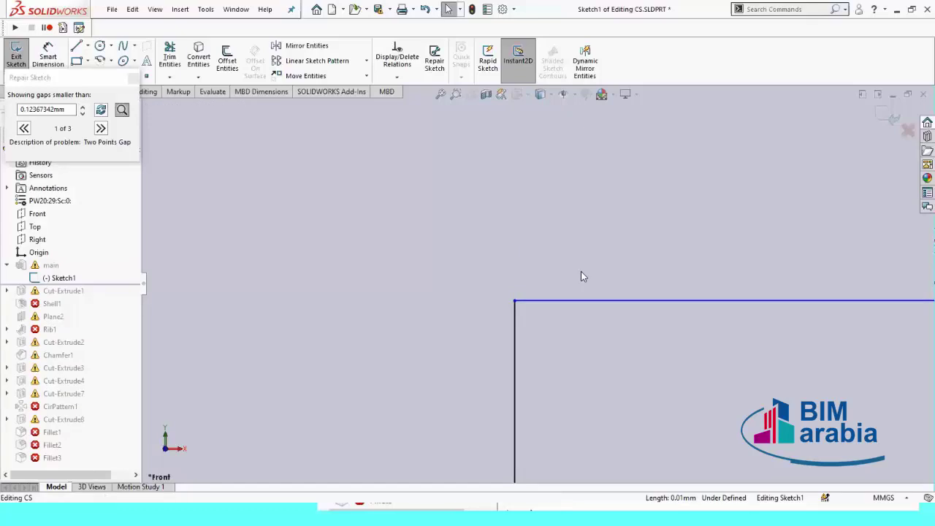
pyautogui.click(101, 109)
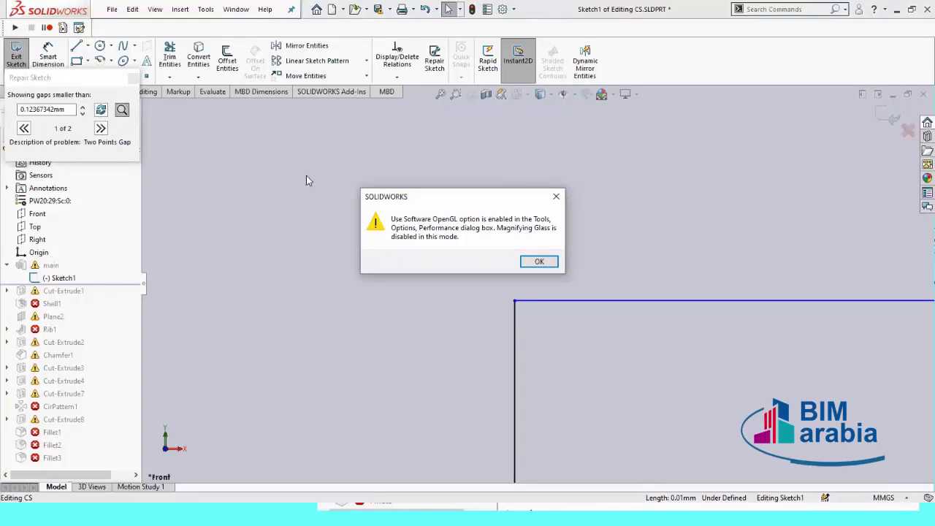
pyautogui.click(540, 262)
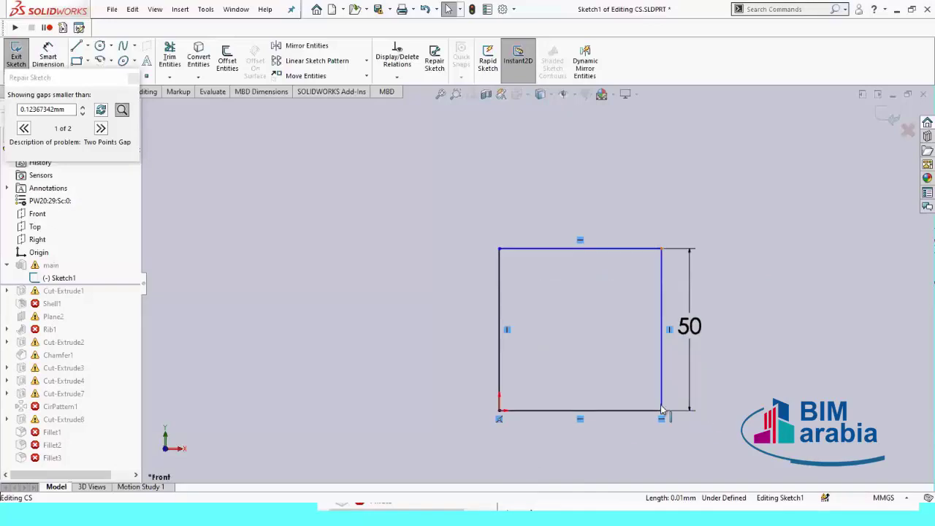
# - Zoom in and delete the short stray horizontal line near the corner
pyautogui.scroll(-3, 632, 367)
pyautogui.scroll(-3, 543, 370)
pyautogui.scroll(-2, 591, 337)
pyautogui.scroll(-2, 590, 324)
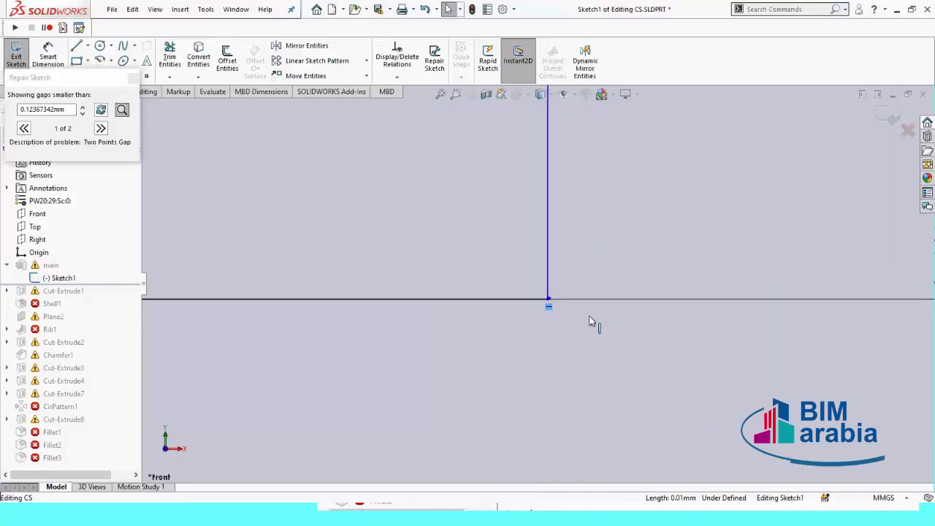
pyautogui.scroll(-1, 515, 273)
pyautogui.scroll(-2, 525, 296)
pyautogui.scroll(-1, 548, 380)
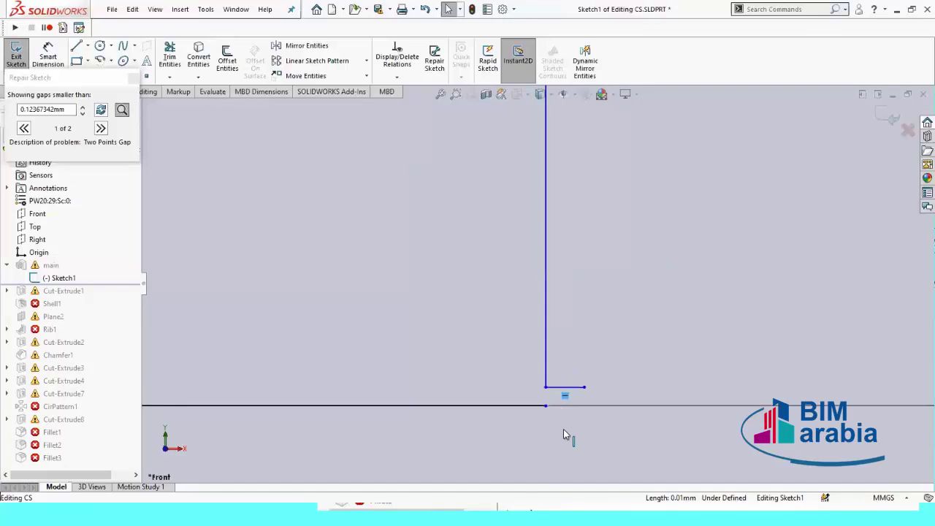
pyautogui.scroll(-2, 570, 398)
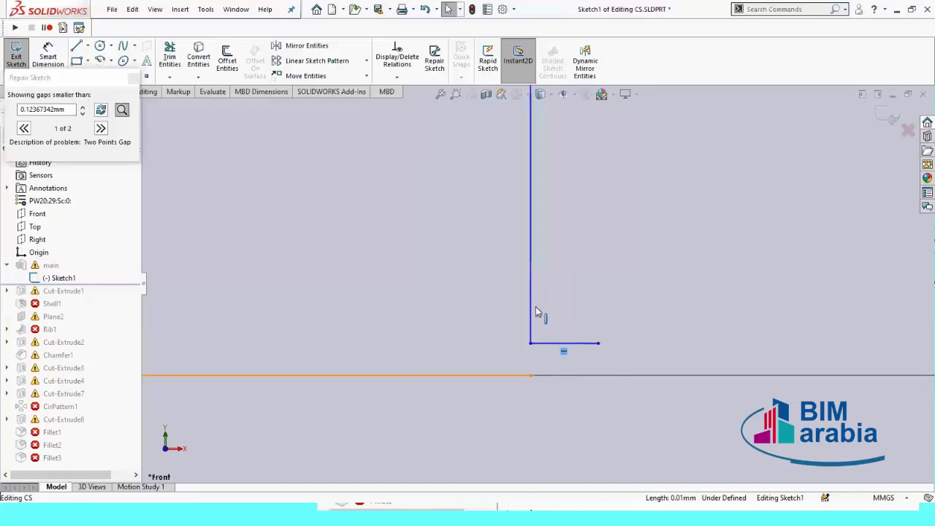
pyautogui.click(581, 344)
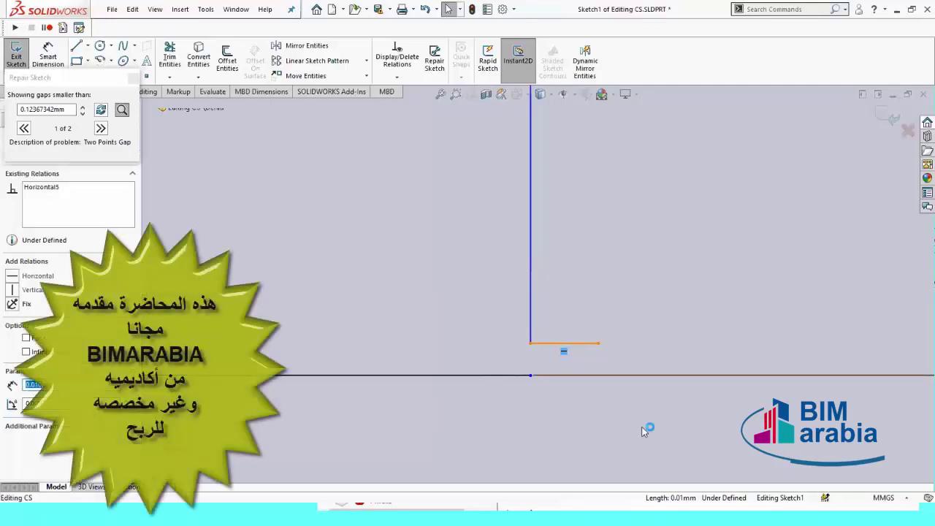
pyautogui.press('Delete')
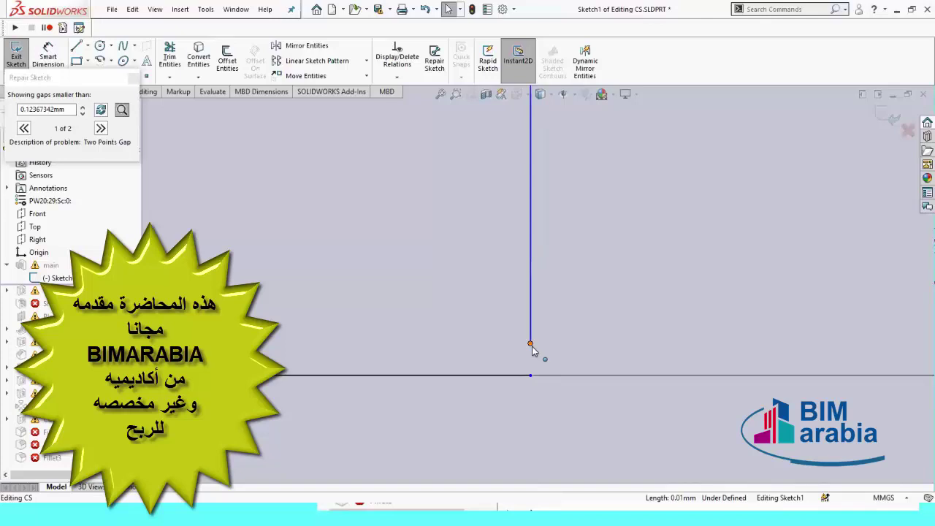
# - Drag the vertical line's loose endpoint onto the bottom edge, then refresh Repair Sketch
pyautogui.click(531, 344)
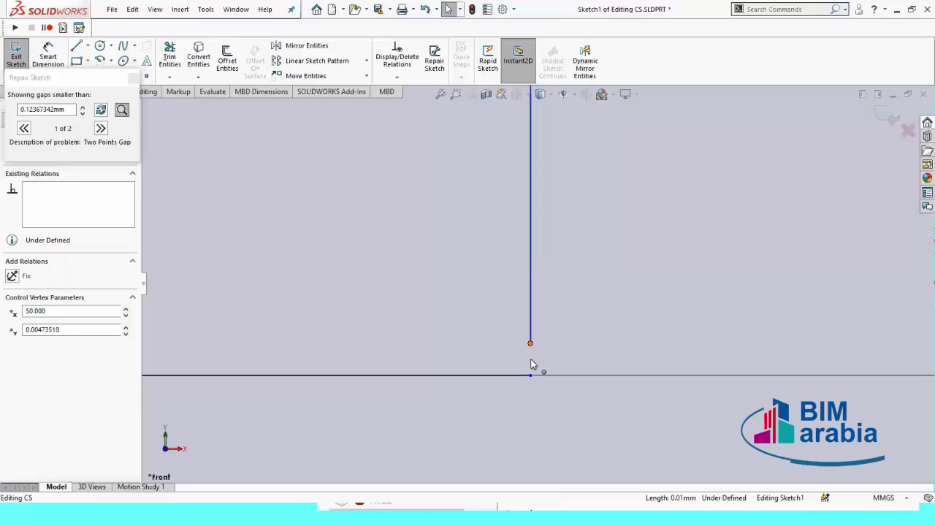
pyautogui.moveTo(531, 343); pyautogui.dragTo(530, 376)
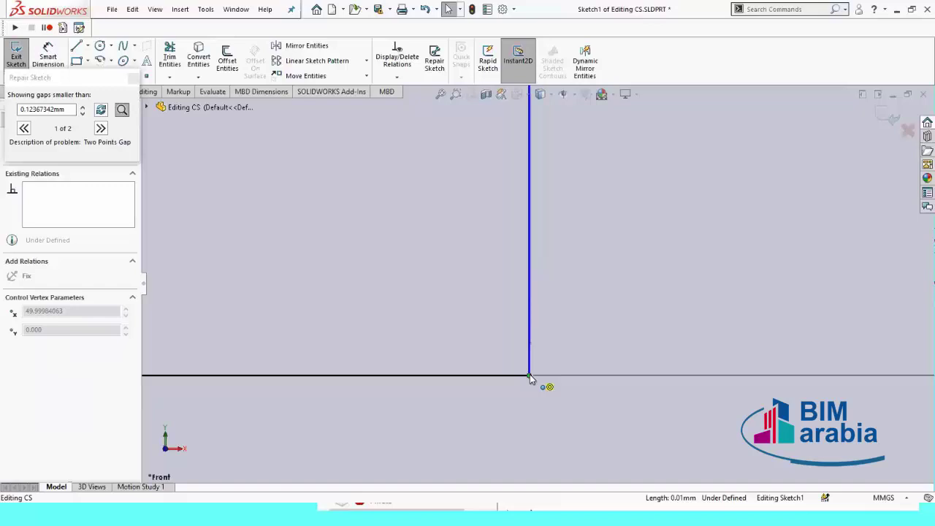
pyautogui.press('Escape')
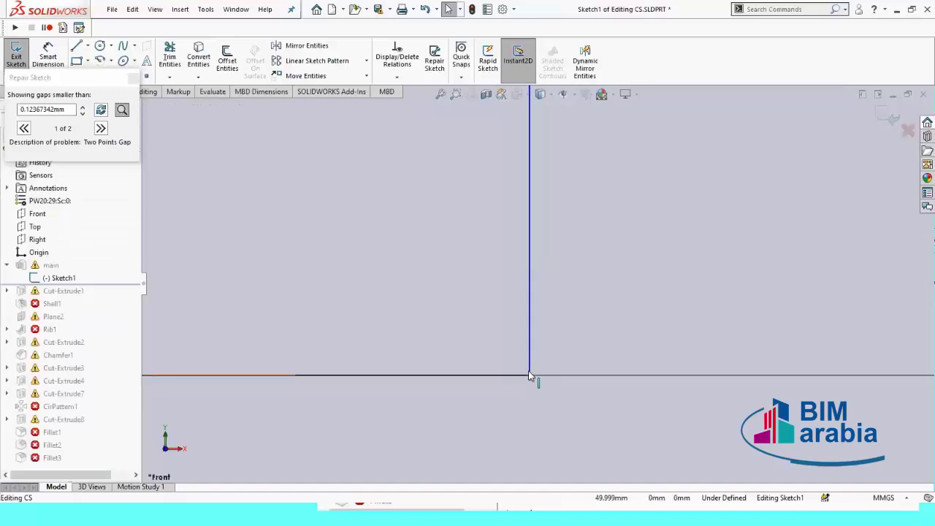
pyautogui.press('f')
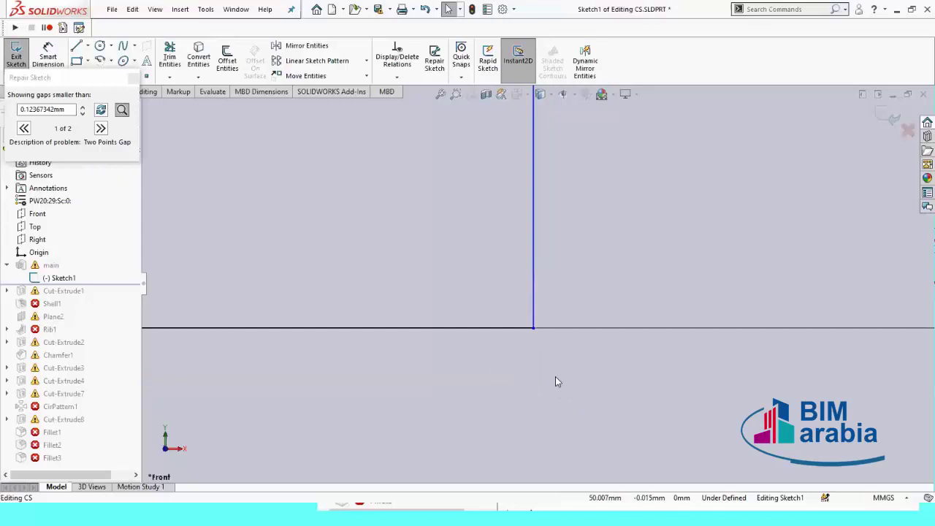
pyautogui.click(101, 110)
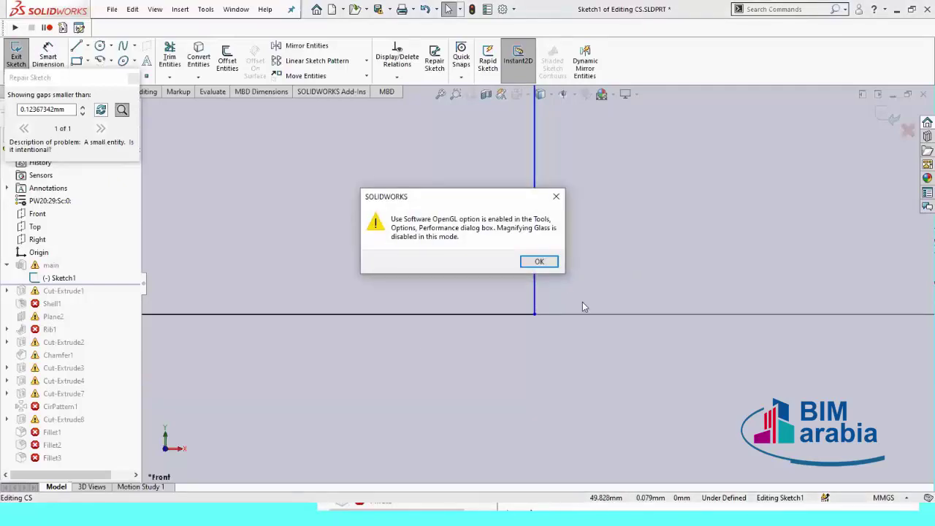
# - Box-select and delete the stray point above the square, then refresh and close Repair Sketch
pyautogui.click(544, 262)
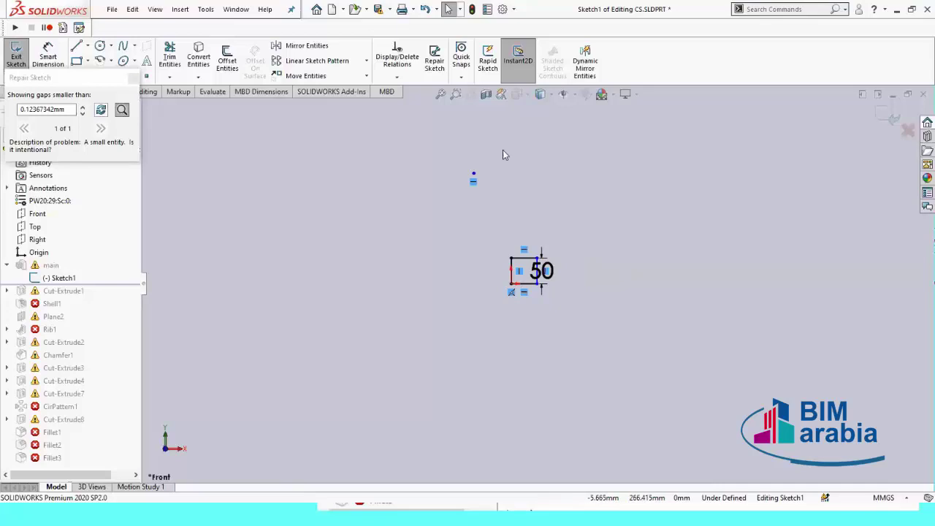
pyautogui.scroll(-2, 473, 179)
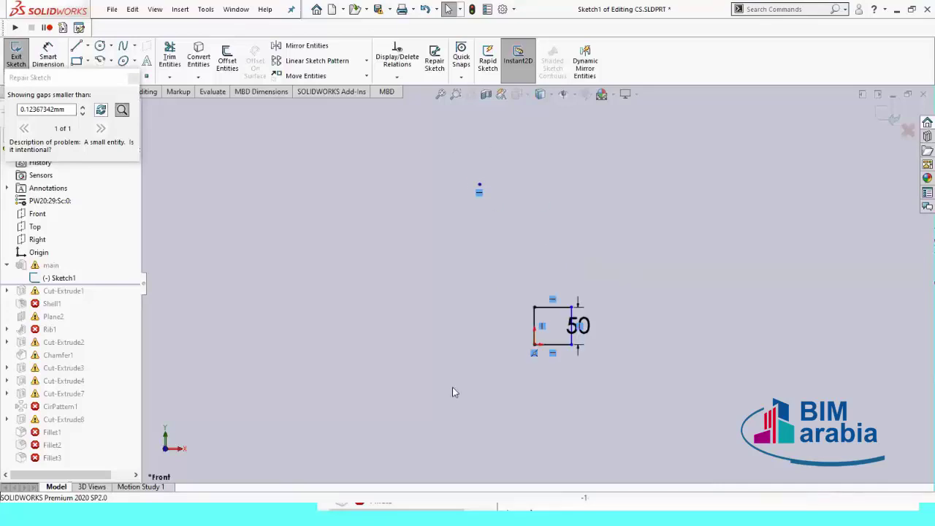
pyautogui.moveTo(435, 176); pyautogui.dragTo(515, 215)
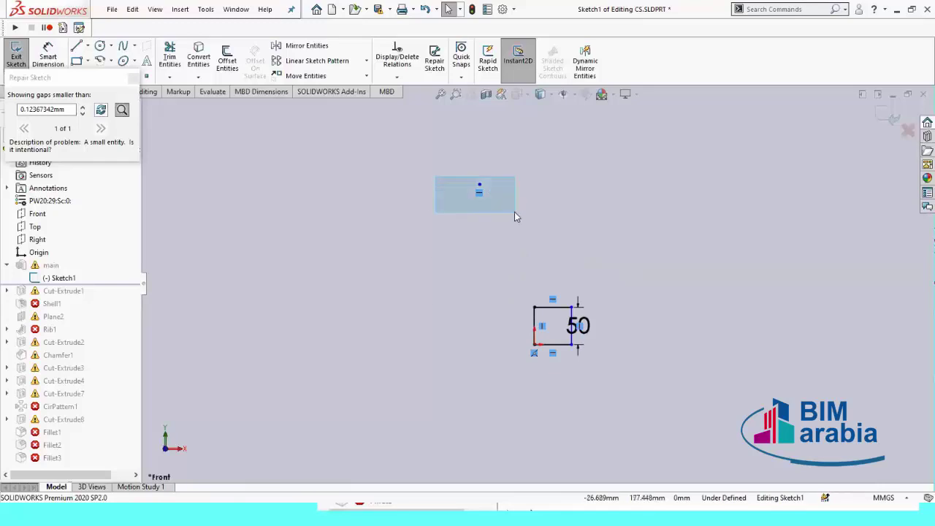
pyautogui.press('Delete')
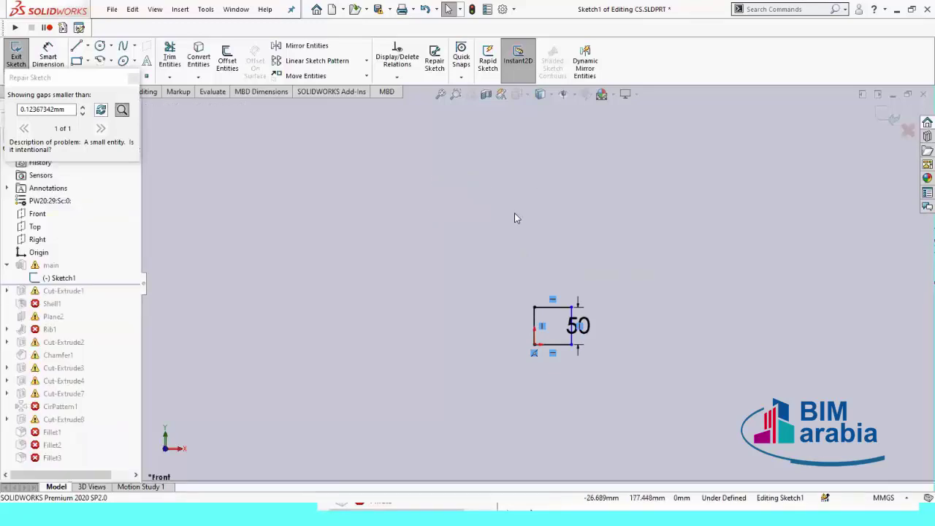
pyautogui.click(102, 110)
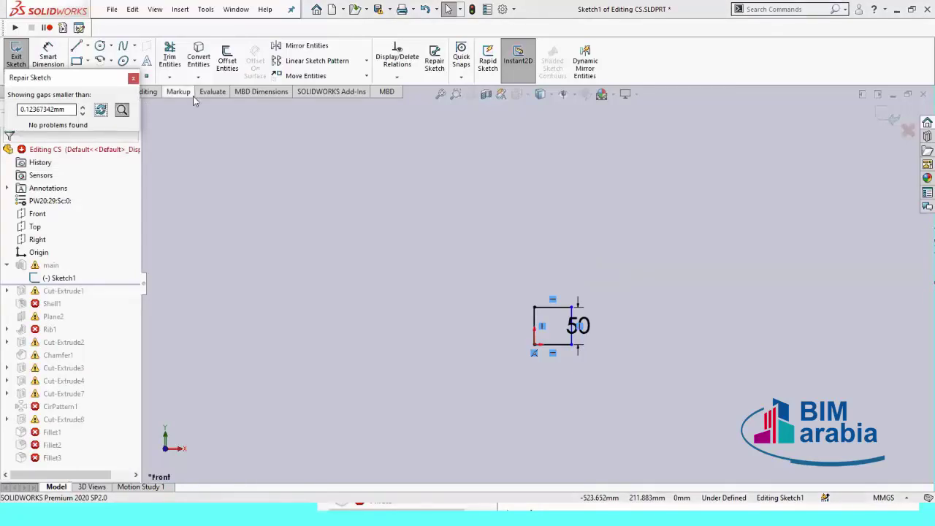
pyautogui.click(133, 79)
# - Add a Smart Dimension to the square's top edge, changing 49.99984063 to exactly 50 mm
pyautogui.scroll(-2, 555, 357)
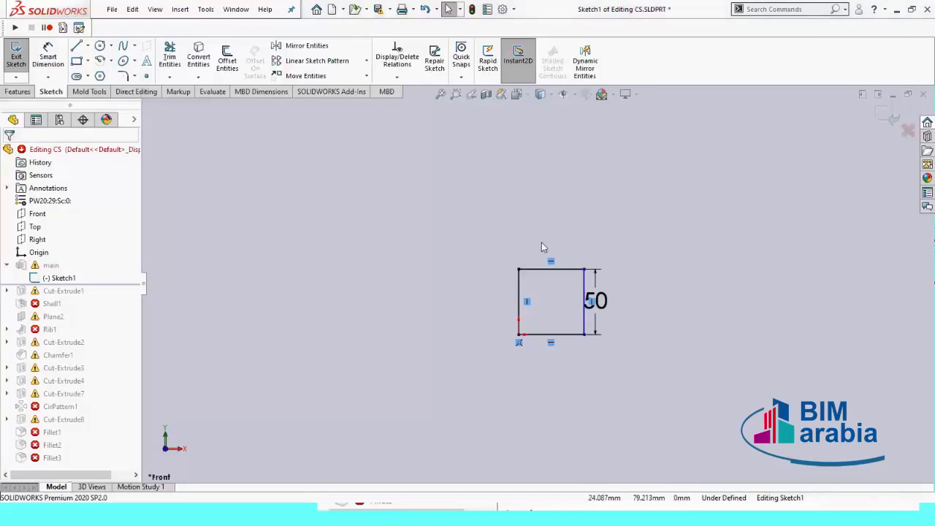
pyautogui.scroll(-2, 659, 252)
pyautogui.scroll(-1, 662, 250)
pyautogui.scroll(1, 654, 339)
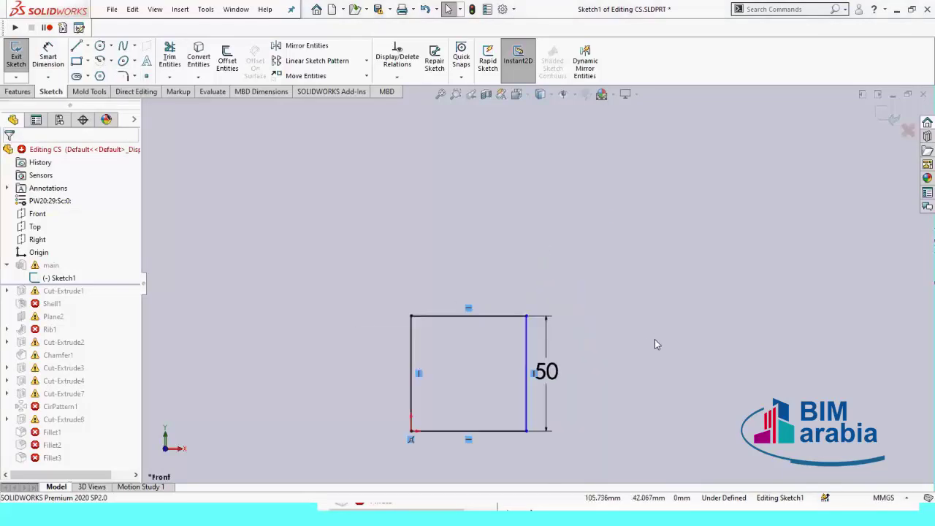
pyautogui.scroll(1, 612, 426)
pyautogui.scroll(-1, 459, 380)
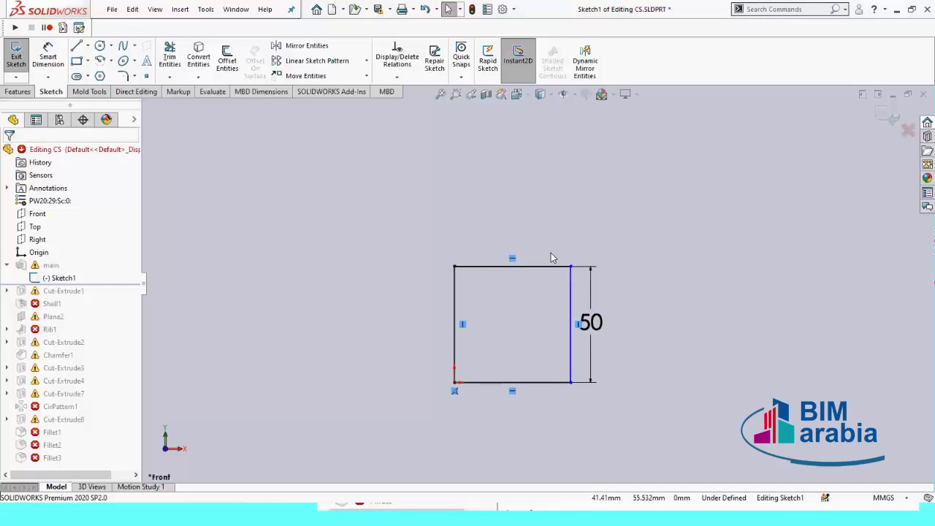
pyautogui.moveTo(684, 331); pyautogui.dragTo(686, 297, button='right')
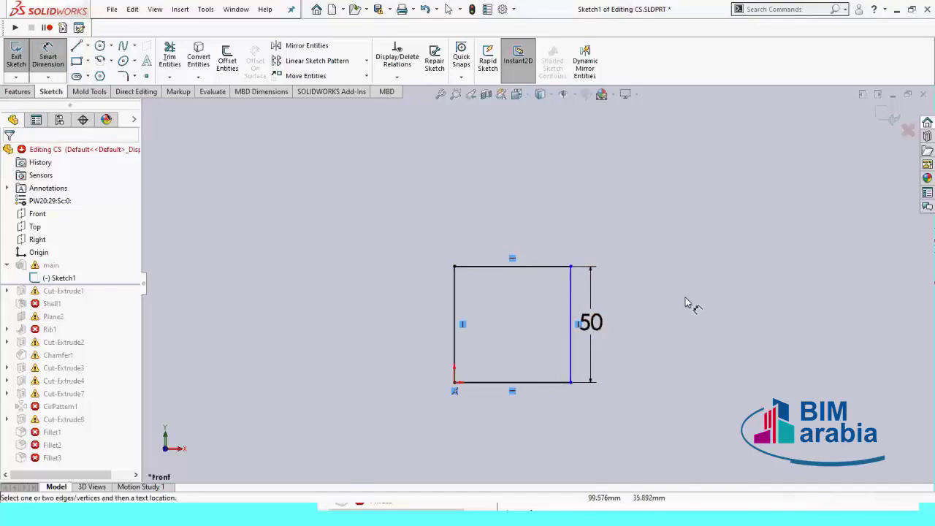
pyautogui.click(549, 265)
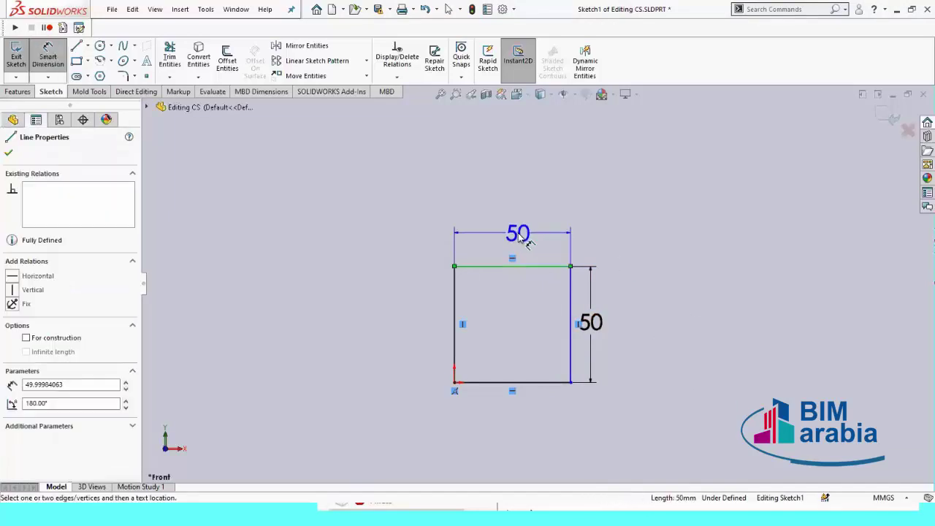
pyautogui.click(520, 235)
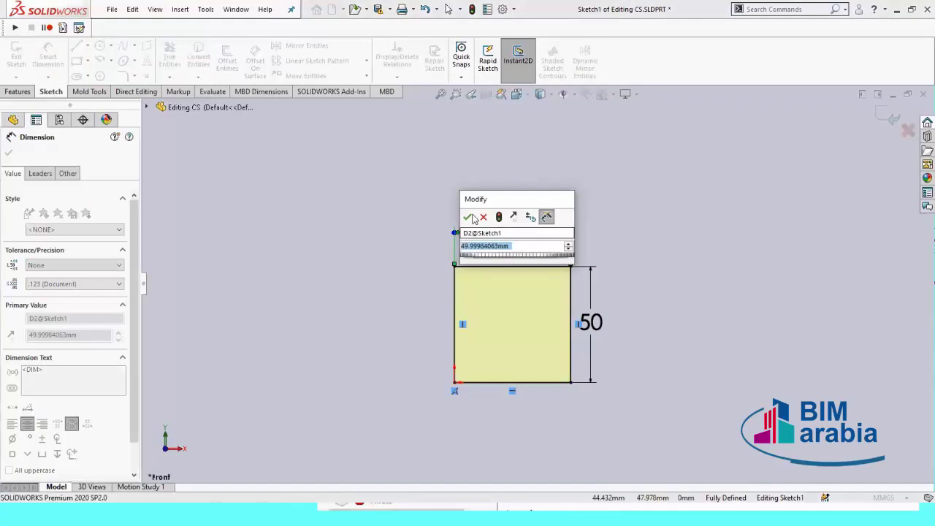
pyautogui.write('50')
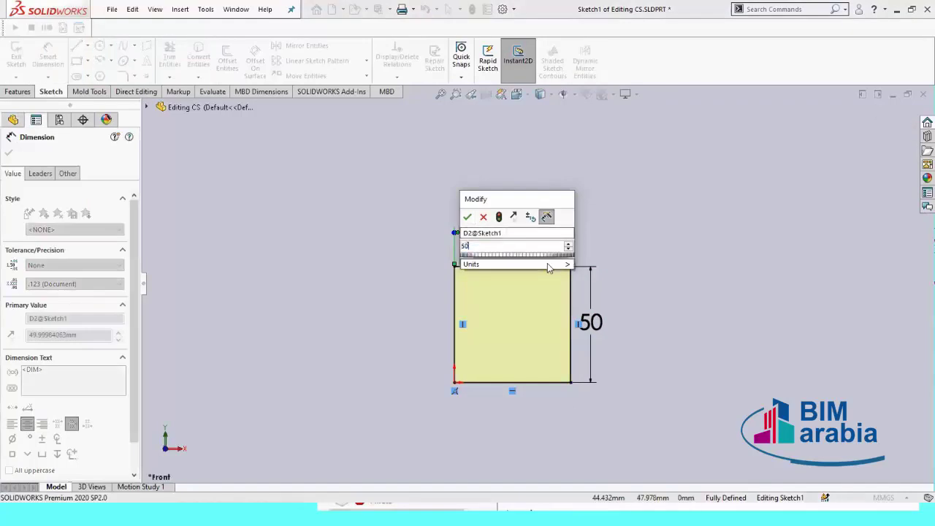
pyautogui.press('Return')
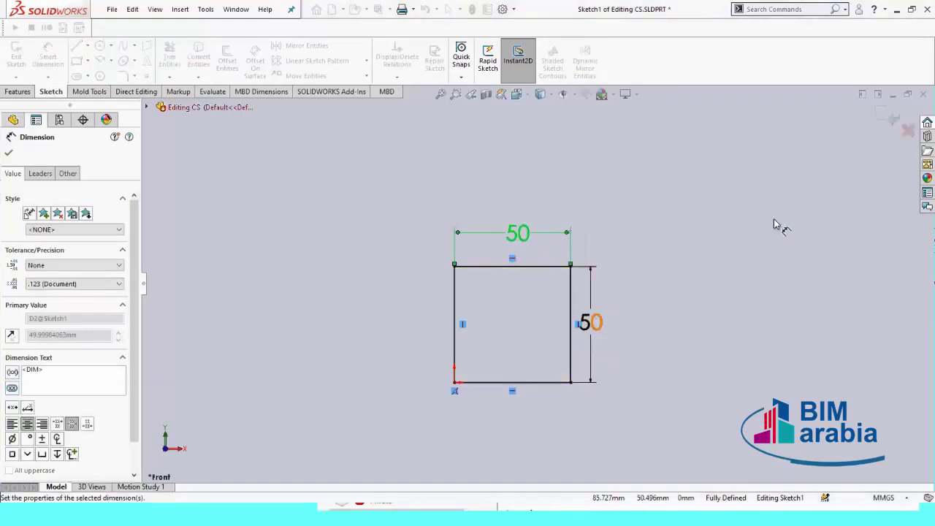
pyautogui.press('Escape')
pyautogui.press('Escape')
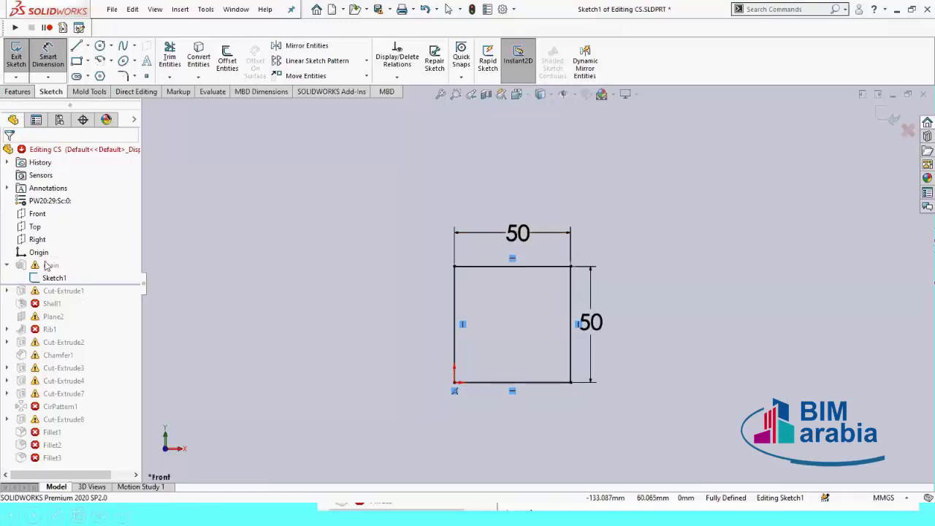
# - Exit Sketch1 to rebuild the part and orbit the block to inspect its sides
pyautogui.click(883, 118)
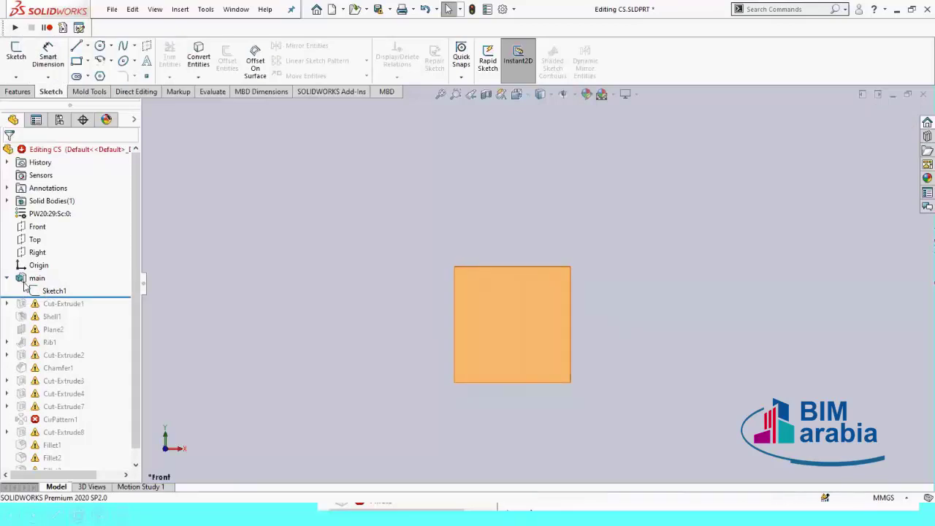
pyautogui.moveTo(721, 236)
pyautogui.mouseDown(button='middle')
pyautogui.moveTo(330, 374)
pyautogui.moveTo(668, 343)
pyautogui.mouseUp(button='middle')
pyautogui.moveTo(477, 380)
pyautogui.mouseDown(button='middle')
pyautogui.moveTo(710, 328)
pyautogui.moveTo(595, 314)
pyautogui.moveTo(344, 328)
pyautogui.moveTo(630, 309)
pyautogui.moveTo(495, 324)
pyautogui.moveTo(492, 368)
pyautogui.moveTo(524, 334)
pyautogui.moveTo(539, 357)
pyautogui.mouseUp(button='middle')
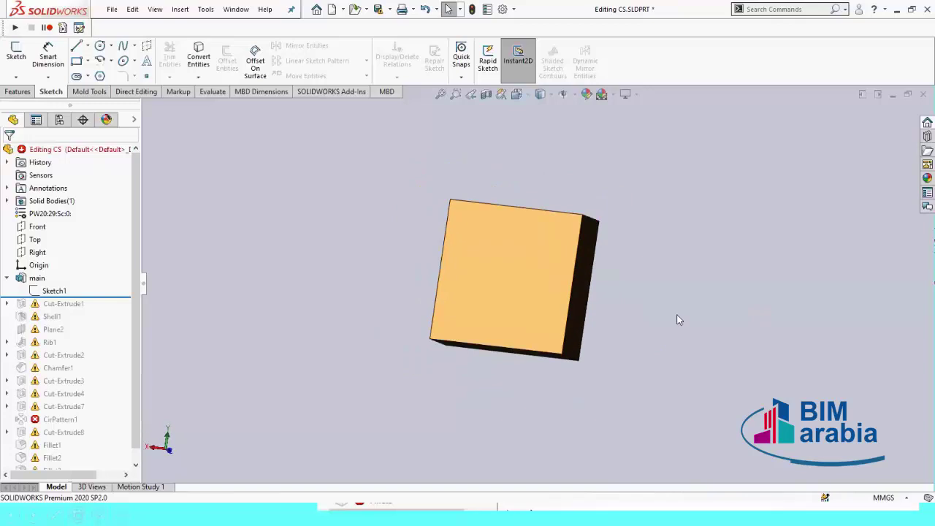
pyautogui.moveTo(679, 320)
pyautogui.mouseDown(button='middle')
pyautogui.moveTo(631, 286)
pyautogui.moveTo(654, 290)
pyautogui.moveTo(416, 363)
pyautogui.mouseUp(button='middle')
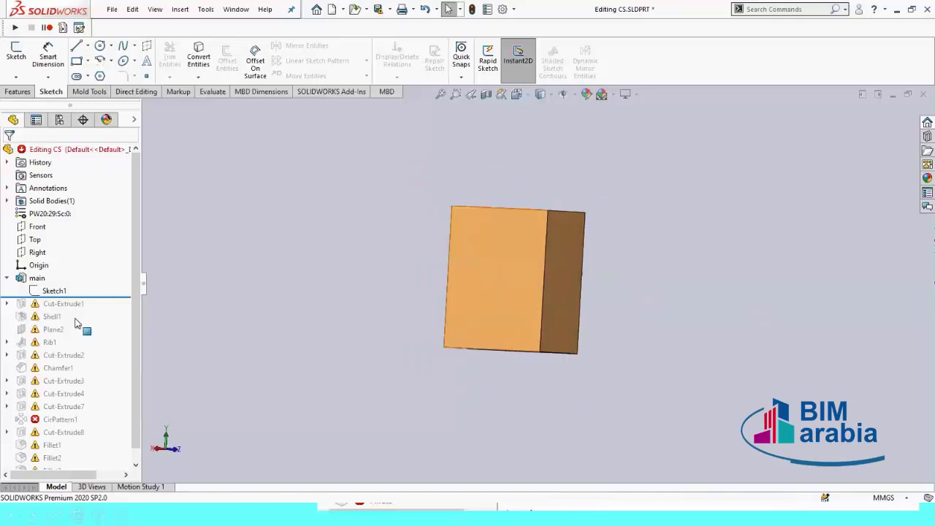
# - Roll the part back to just after Cut-Extrude1 and expand that feature in the tree
pyautogui.moveTo(100, 296); pyautogui.dragTo(96, 310)
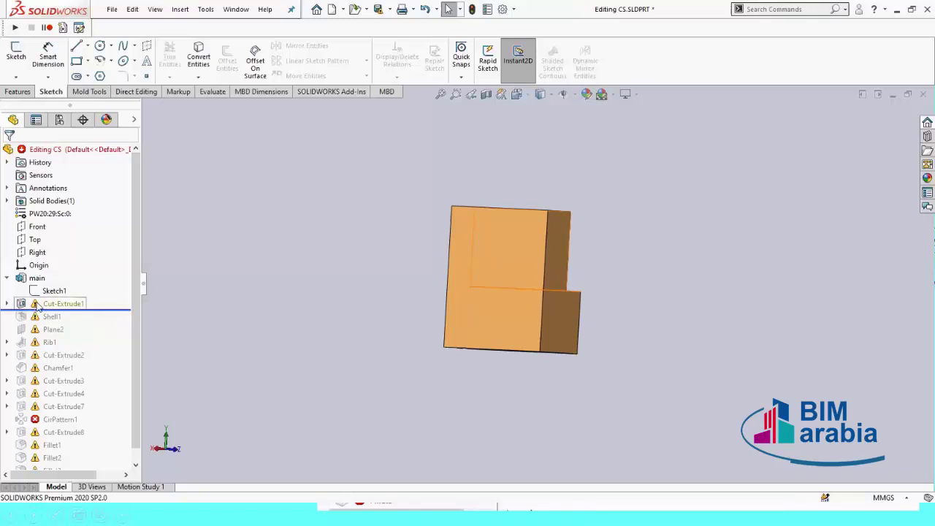
pyautogui.moveTo(360, 300); pyautogui.dragTo(543, 330, button='middle')
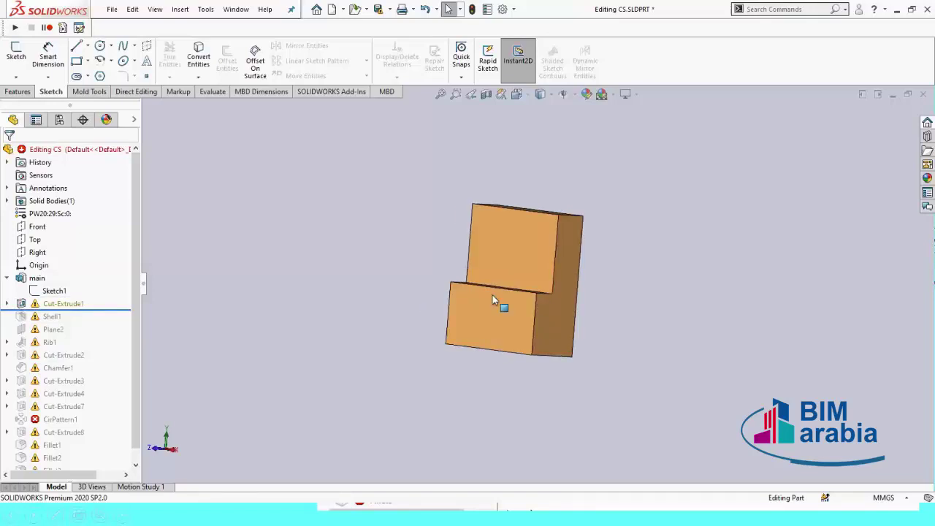
pyautogui.moveTo(793, 350); pyautogui.dragTo(767, 350, button='middle')
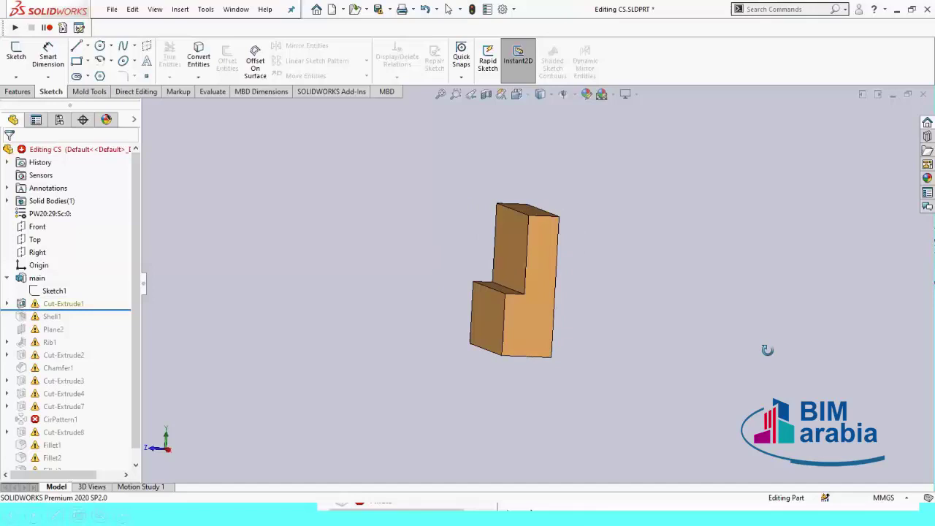
pyautogui.press('Escape')
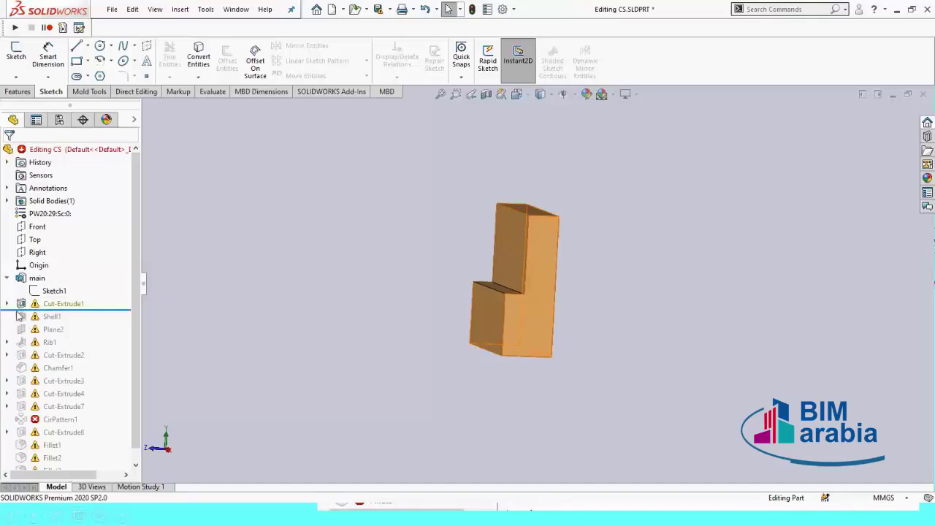
pyautogui.click(60, 304)
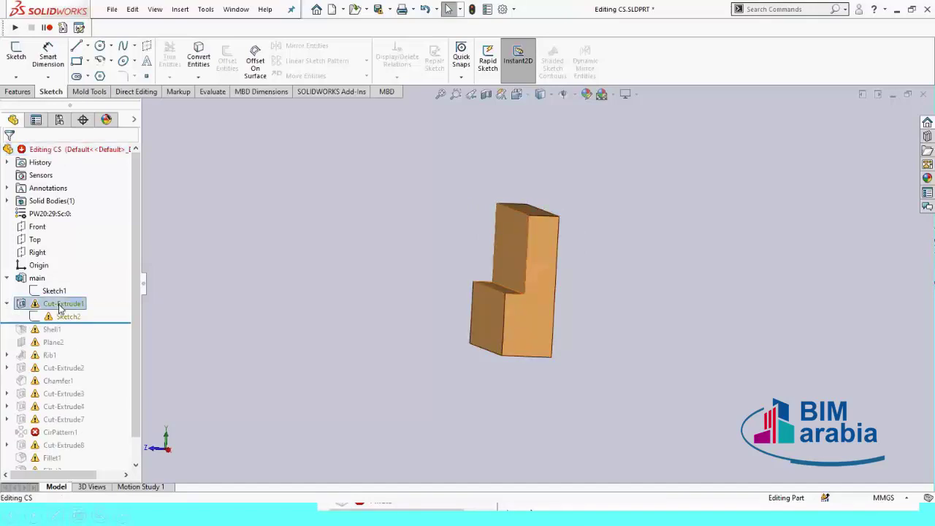
# - Check What's Wrong on Cut-Extrude1 and close the dangling-dimension warning
pyautogui.rightClick(60, 304)
pyautogui.click(103, 264)
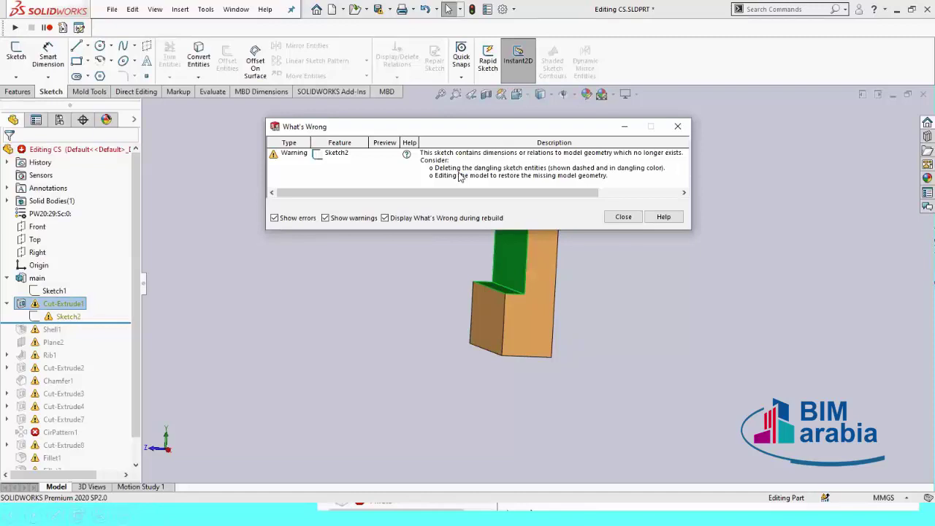
pyautogui.click(622, 218)
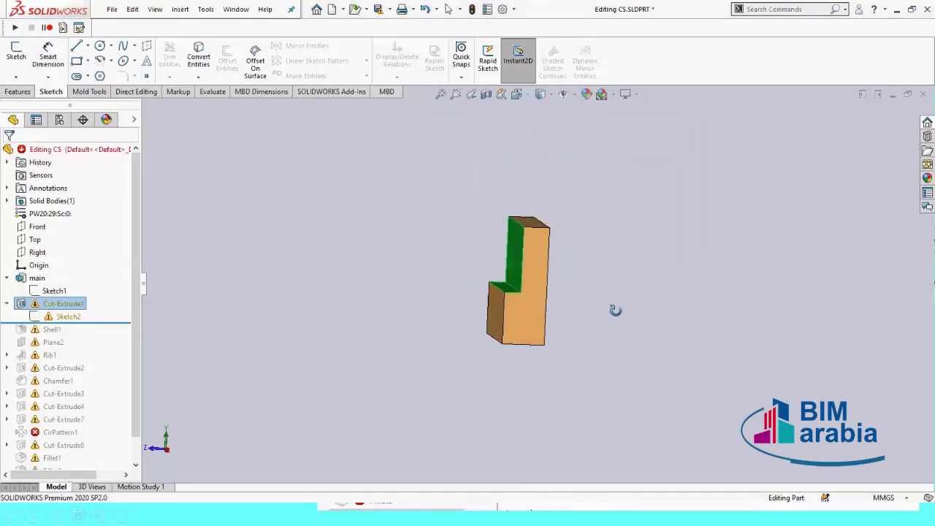
# - Select Sketch2 to display its 11 and 22 dimensions on the part
pyautogui.moveTo(633, 314); pyautogui.dragTo(629, 314, button='middle')
pyautogui.click(630, 313)
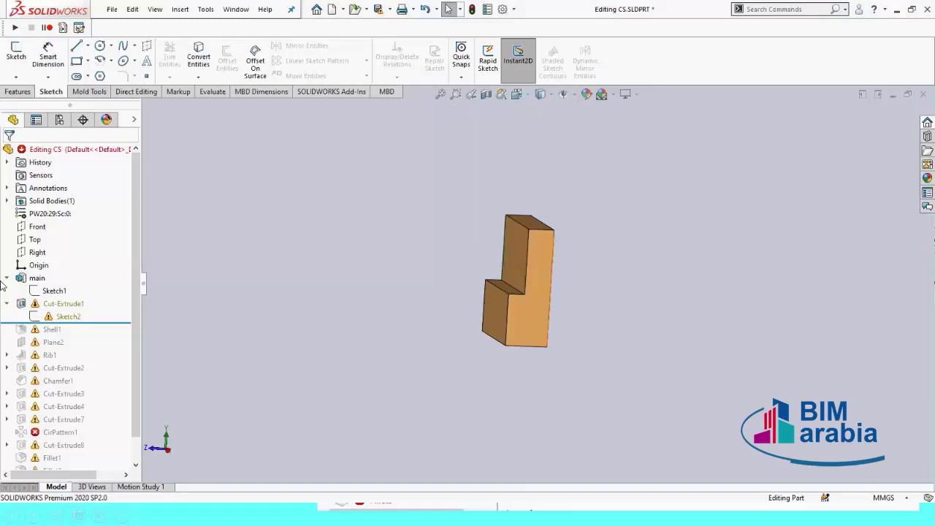
pyautogui.click(58, 316)
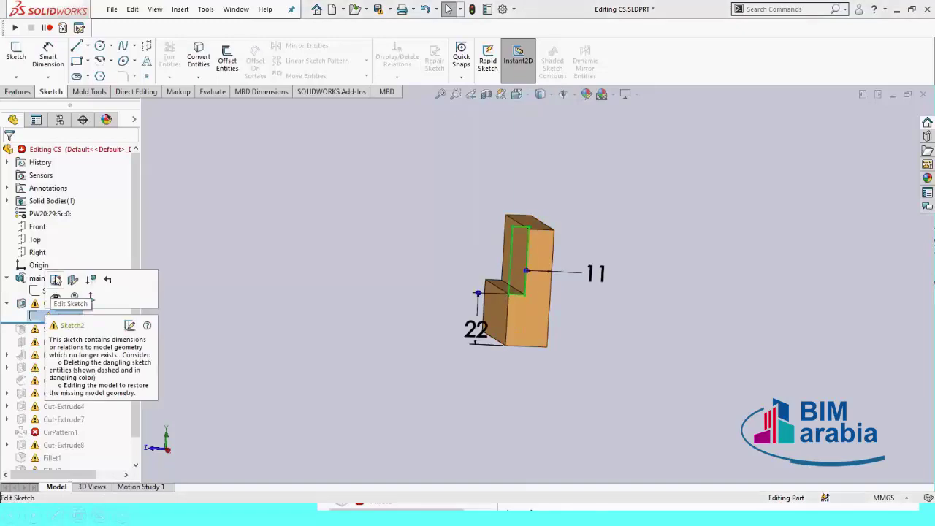
# - Edit Sketch2, zoom in to select the rectangle's top edge, then zoom out and orbit the block
pyautogui.click(56, 280)
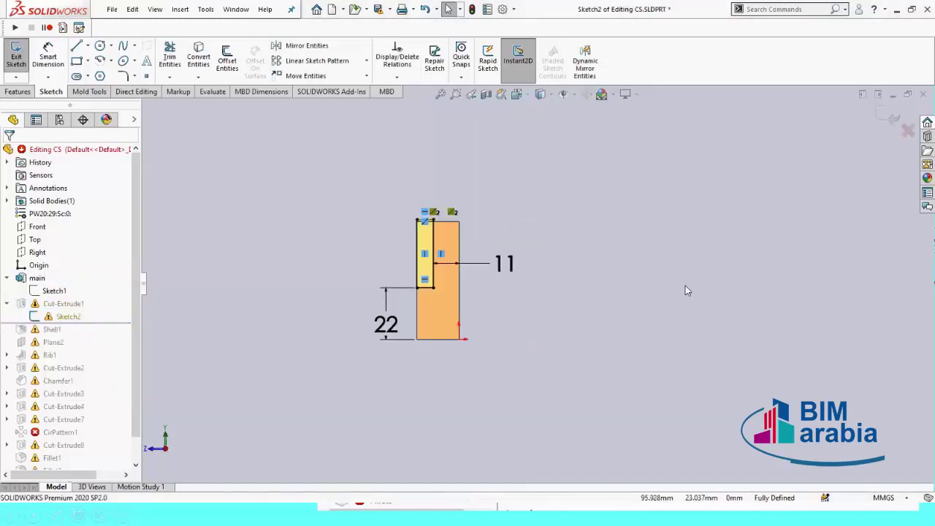
pyautogui.scroll(-5, 450, 261)
pyautogui.scroll(-2, 450, 261)
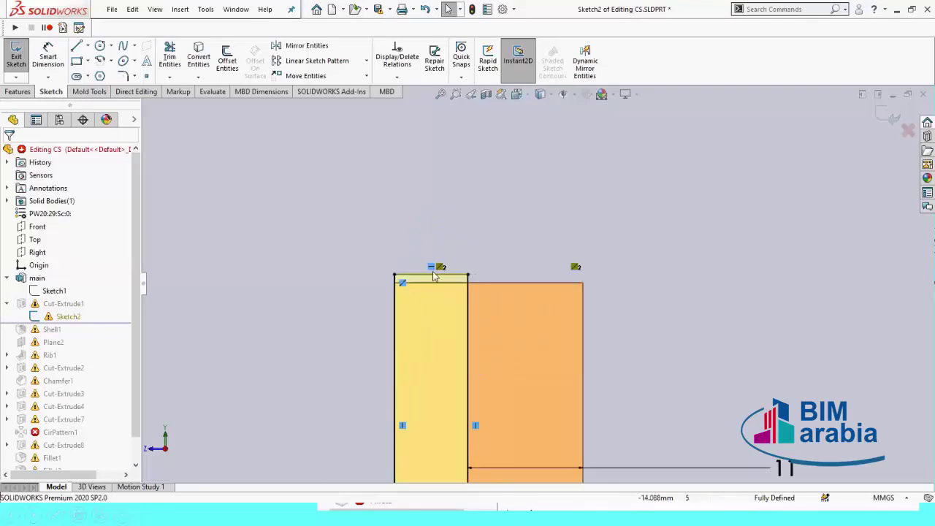
pyautogui.scroll(-2, 451, 261)
pyautogui.scroll(-1, 450, 260)
pyautogui.click(482, 299)
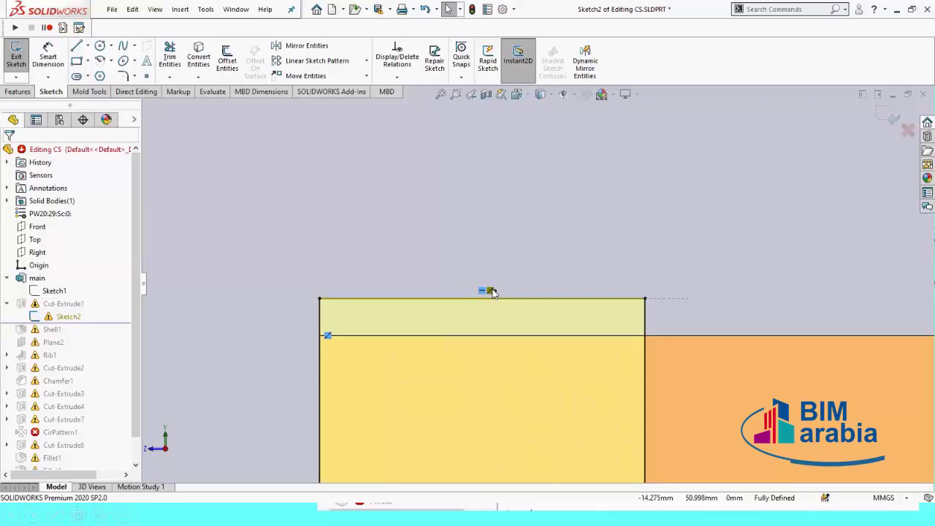
pyautogui.scroll(2, 494, 292)
pyautogui.scroll(1, 502, 286)
pyautogui.scroll(2, 503, 285)
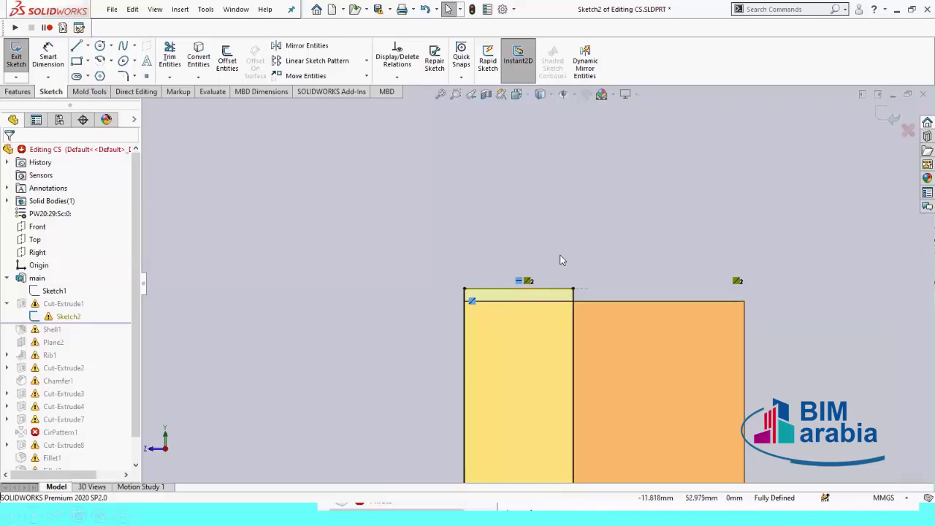
pyautogui.moveTo(561, 260); pyautogui.dragTo(547, 251, button='middle')
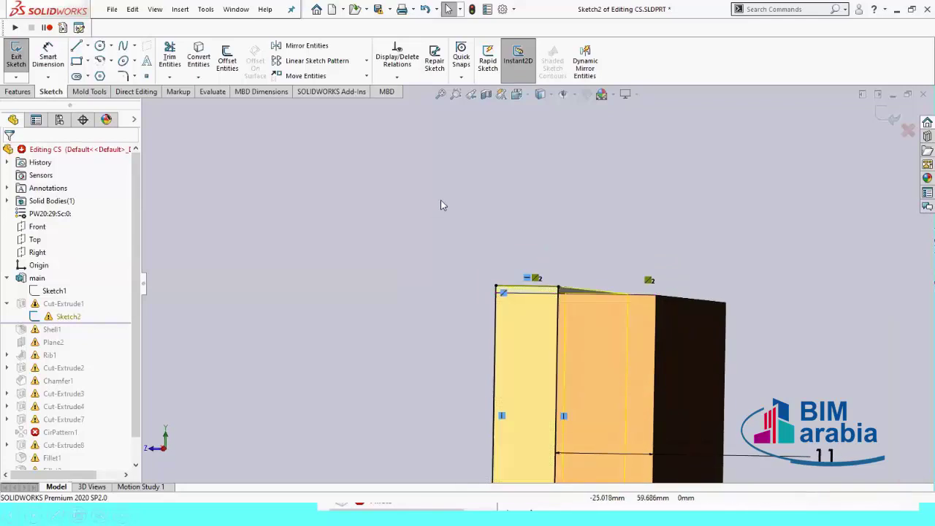
# - Open Display/Delete Relations filtered to Dangling relations and inspect the model
pyautogui.click(407, 64)
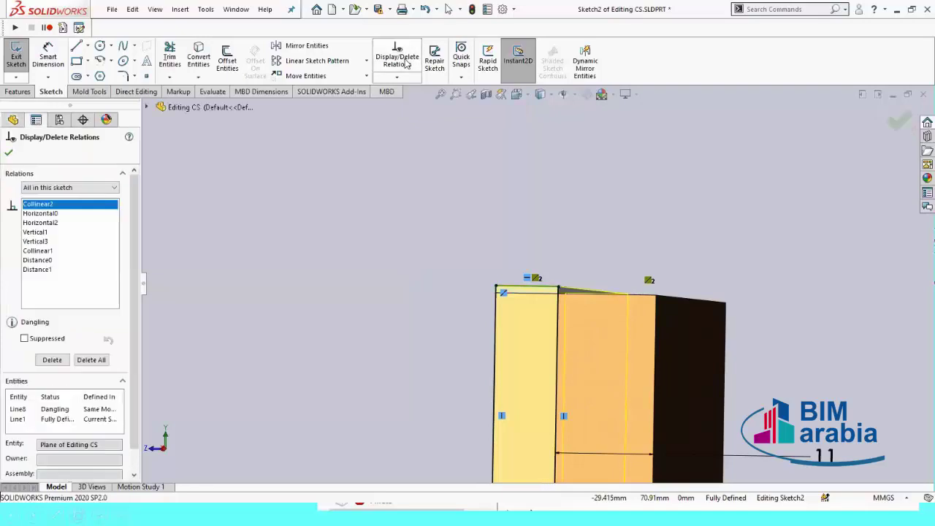
pyautogui.click(87, 190)
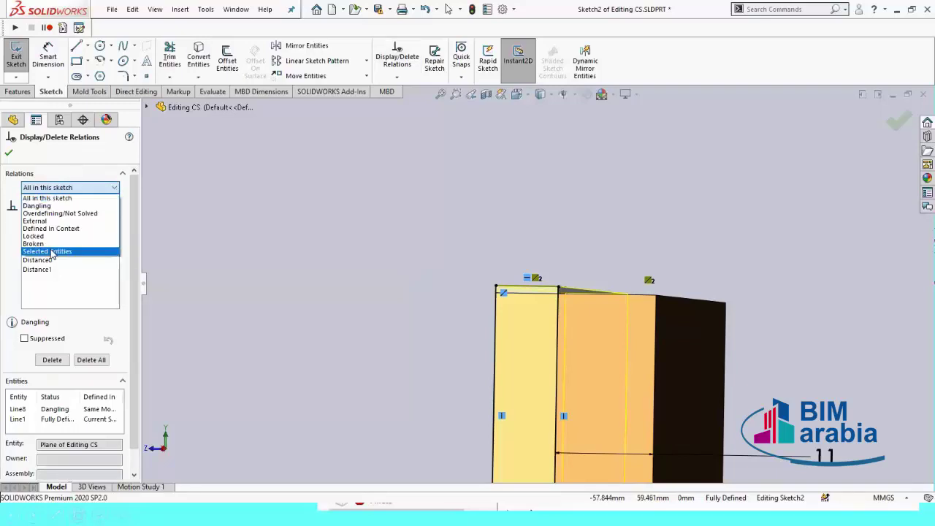
pyautogui.click(63, 207)
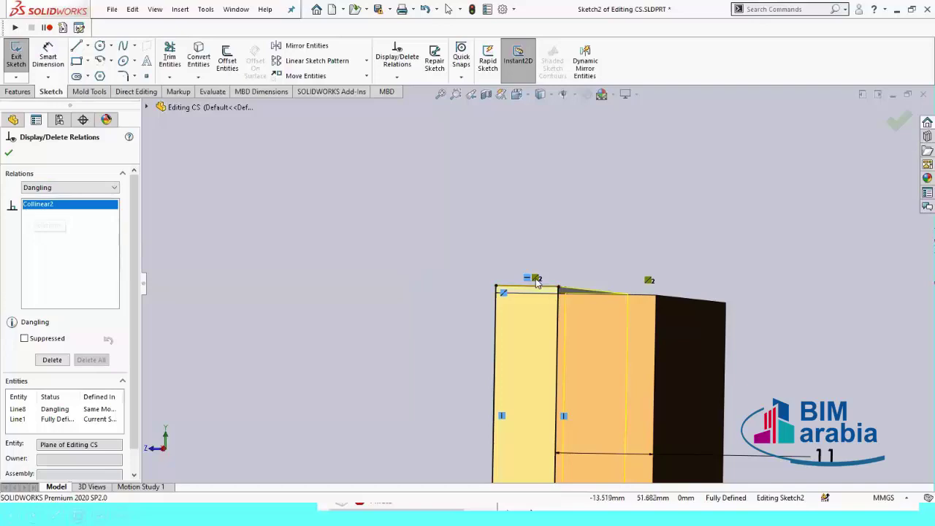
pyautogui.scroll(-1, 448, 246)
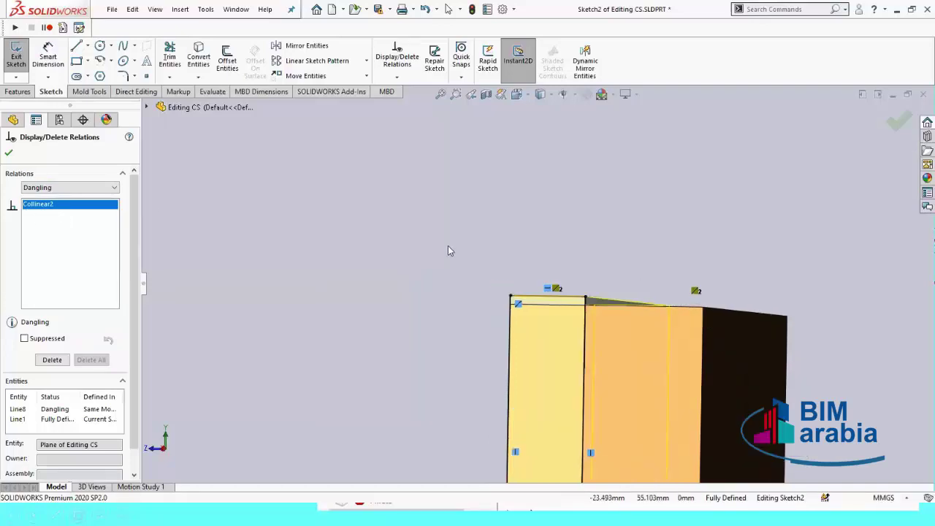
pyautogui.scroll(3, 457, 287)
pyautogui.scroll(-1, 510, 335)
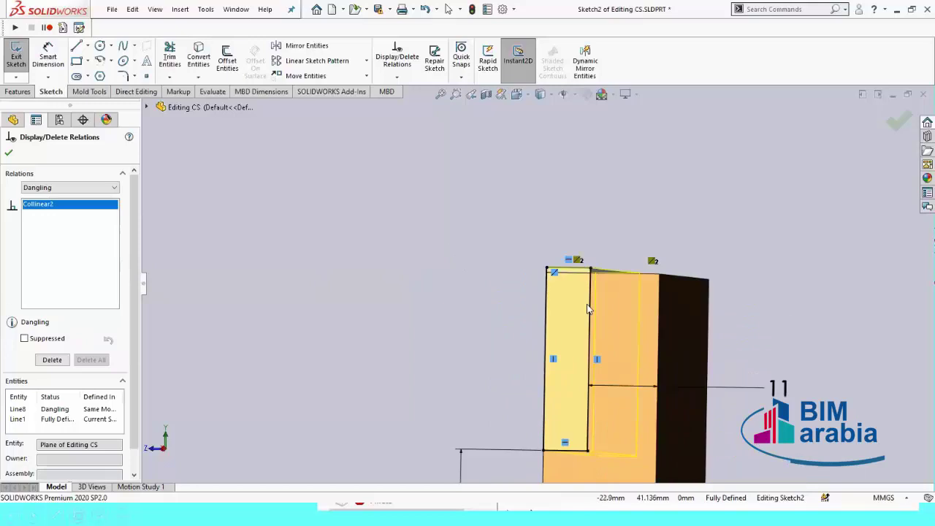
pyautogui.moveTo(405, 286)
pyautogui.mouseDown(button='middle')
pyautogui.moveTo(410, 301)
pyautogui.moveTo(397, 305)
pyautogui.mouseUp(button='middle')
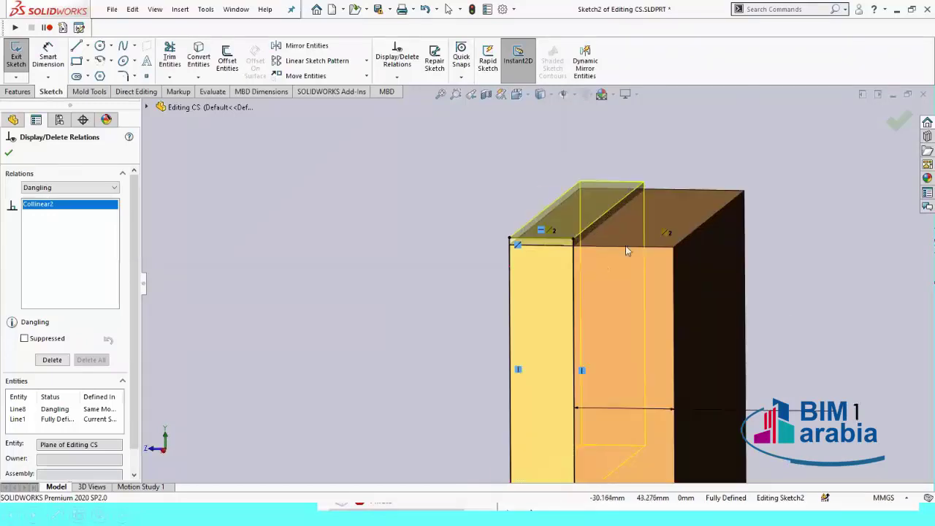
pyautogui.scroll(-3, 590, 233)
pyautogui.scroll(-1, 569, 253)
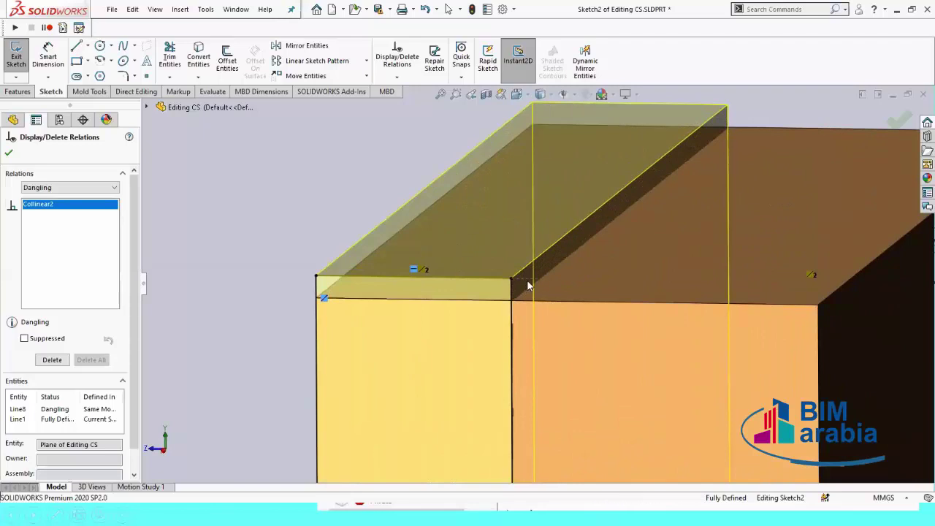
pyautogui.scroll(1, 531, 276)
pyautogui.scroll(3, 531, 276)
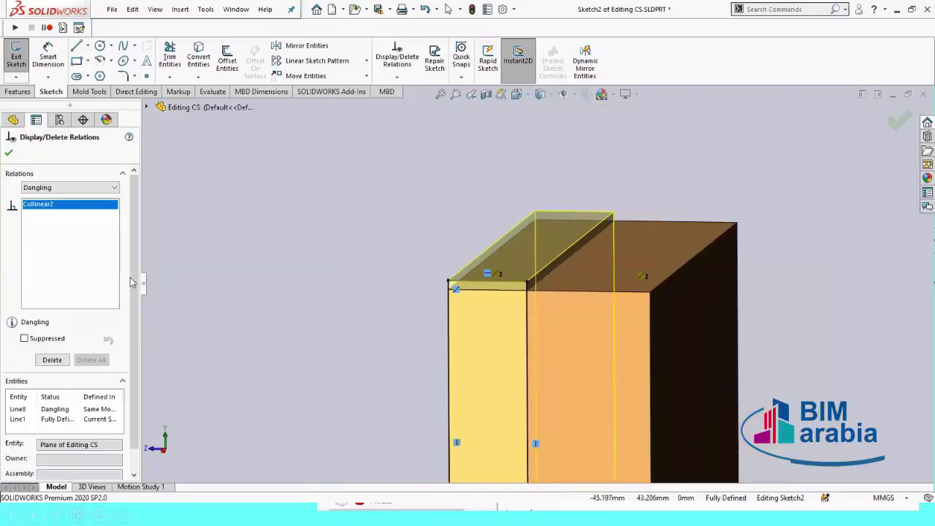
pyautogui.scroll(-1, 131, 273)
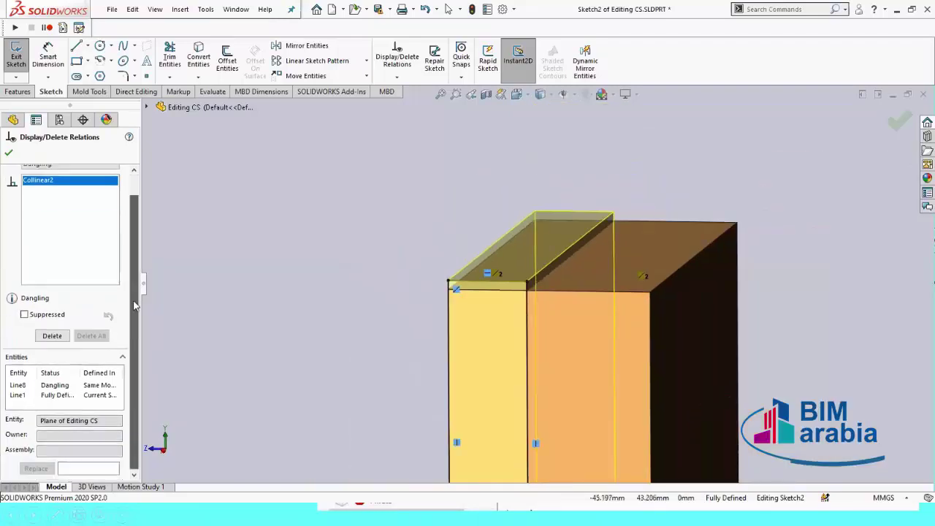
# - Replace Collinear2's missing entity with the block's top front edge and confirm
pyautogui.click(93, 471)
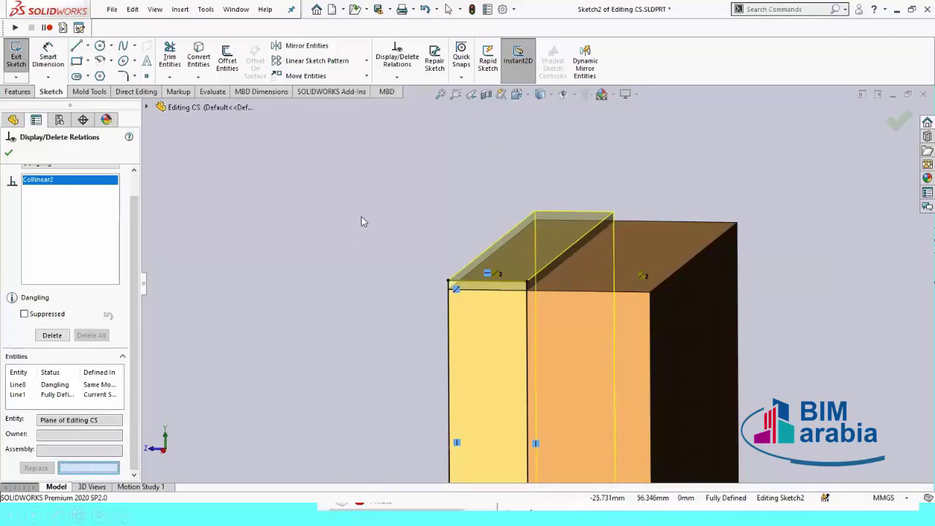
pyautogui.click(553, 292)
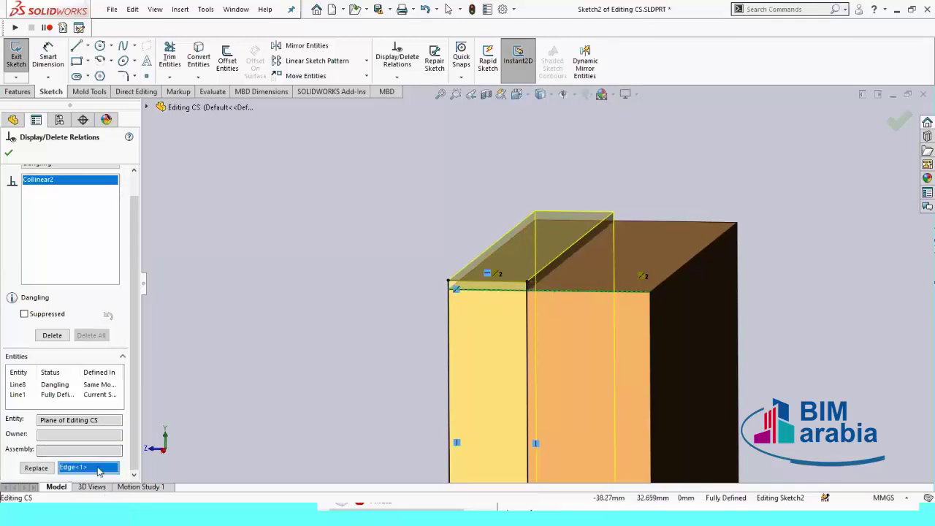
pyautogui.click(31, 476)
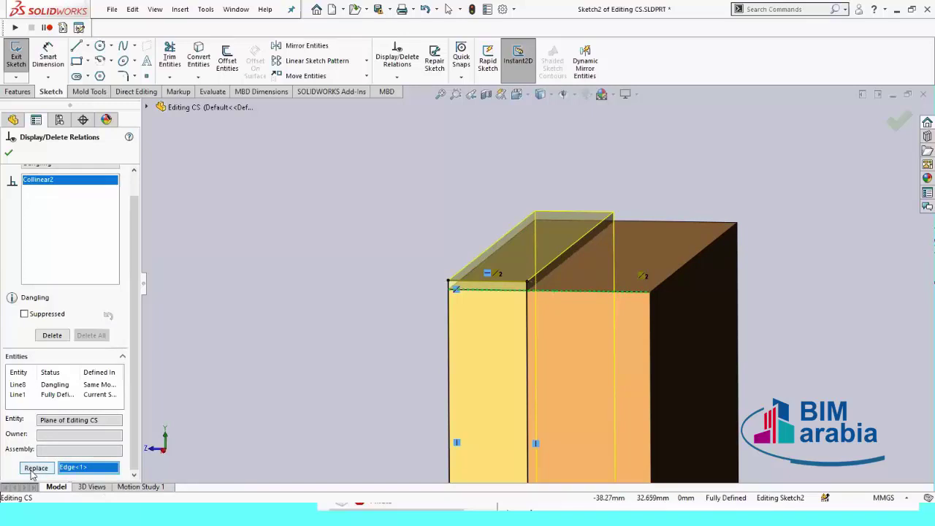
pyautogui.click(31, 474)
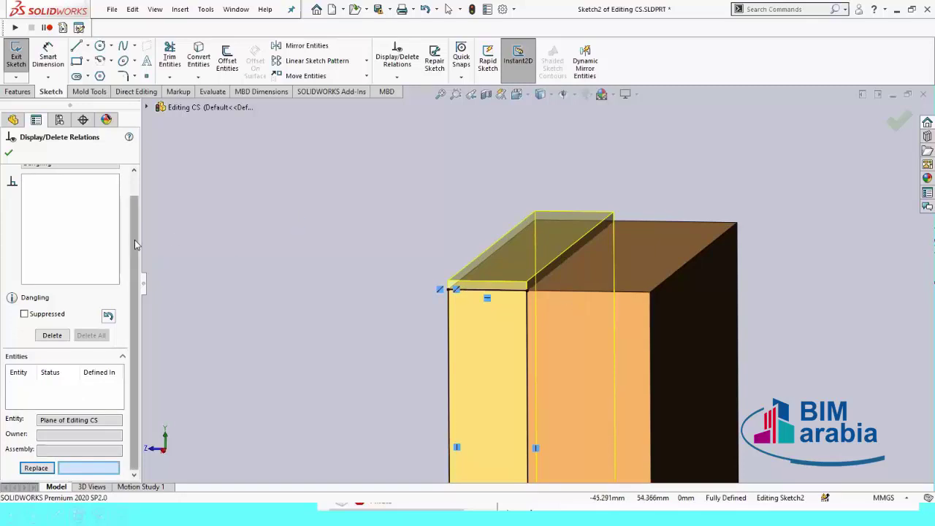
pyautogui.scroll(1, 135, 239)
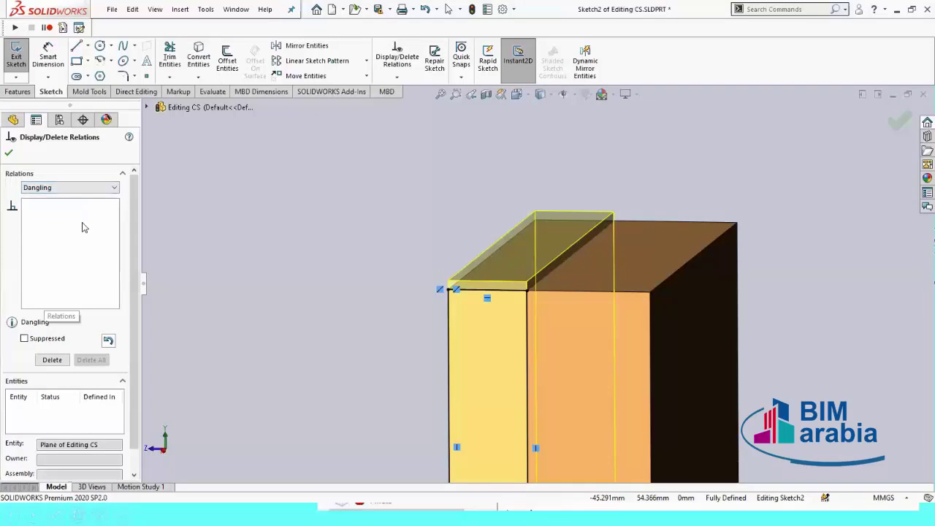
pyautogui.click(8, 154)
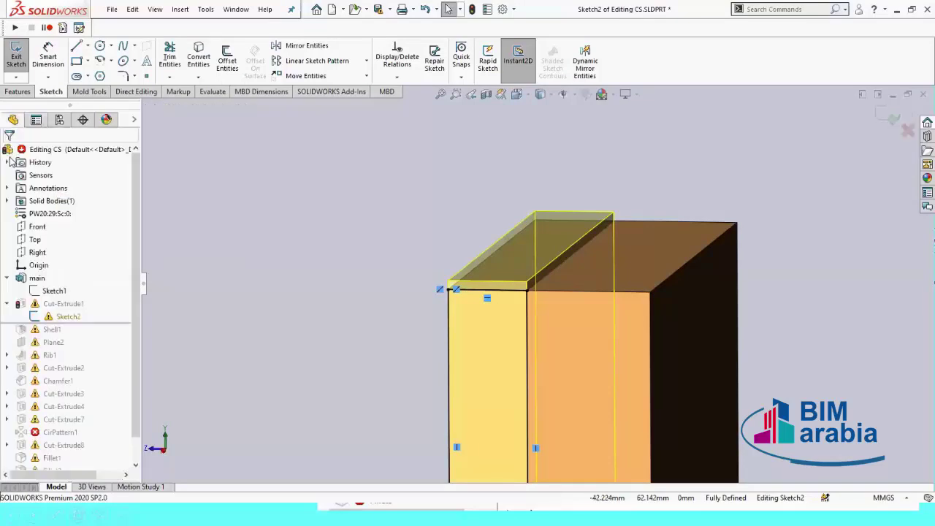
# - Exit Sketch2 to rebuild, collapse Cut-Extrude1 and main, and orbit and pan the part
pyautogui.click(880, 118)
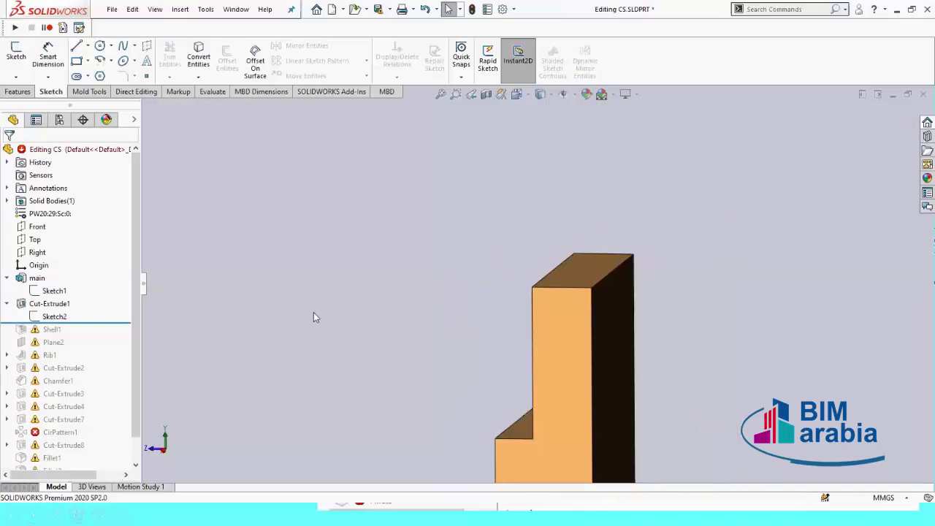
pyautogui.click(8, 304)
pyautogui.click(8, 279)
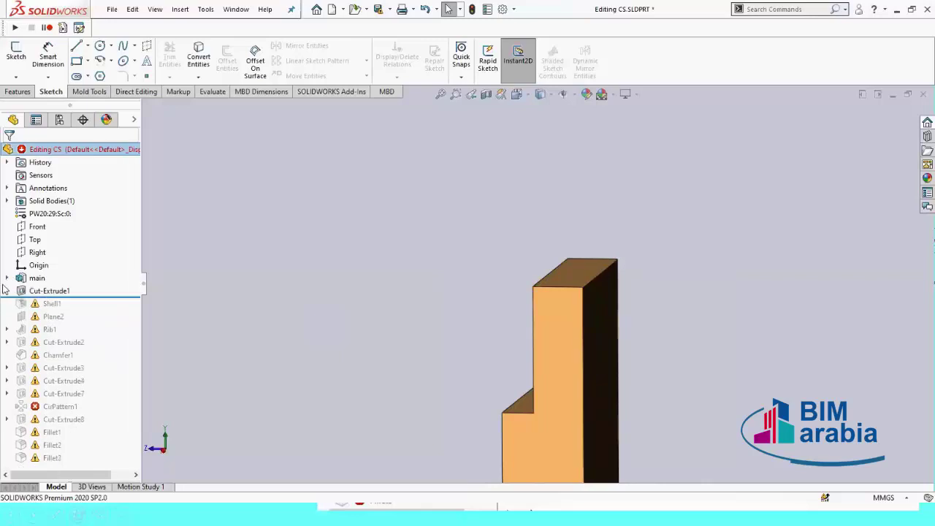
pyautogui.moveTo(411, 267)
pyautogui.mouseDown(button='middle')
pyautogui.moveTo(413, 322)
pyautogui.moveTo(371, 363)
pyautogui.mouseUp(button='middle')
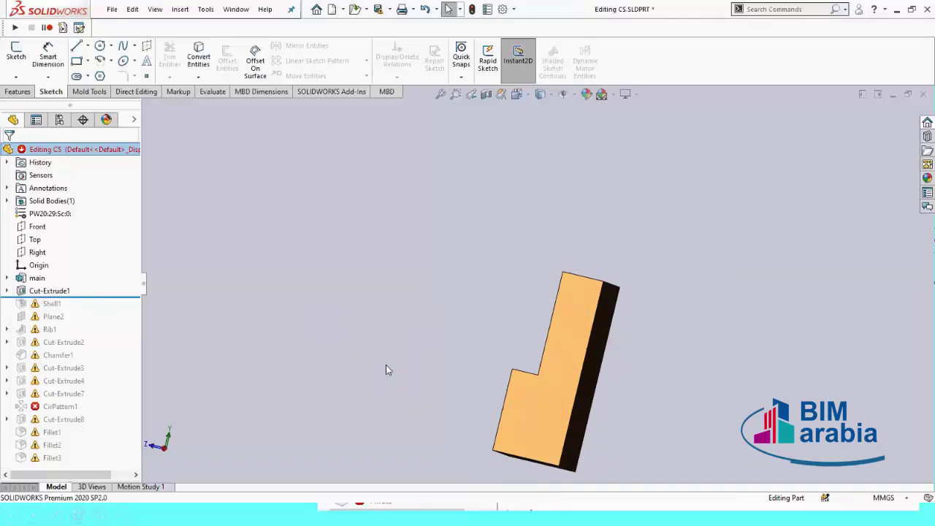
pyautogui.moveTo(611, 372)
pyautogui.keyDown('ctrl'); pyautogui.mouseDown(button='middle')
pyautogui.moveTo(585, 326)
pyautogui.moveTo(571, 357)
pyautogui.mouseUp(button='middle'); pyautogui.keyUp('ctrl')
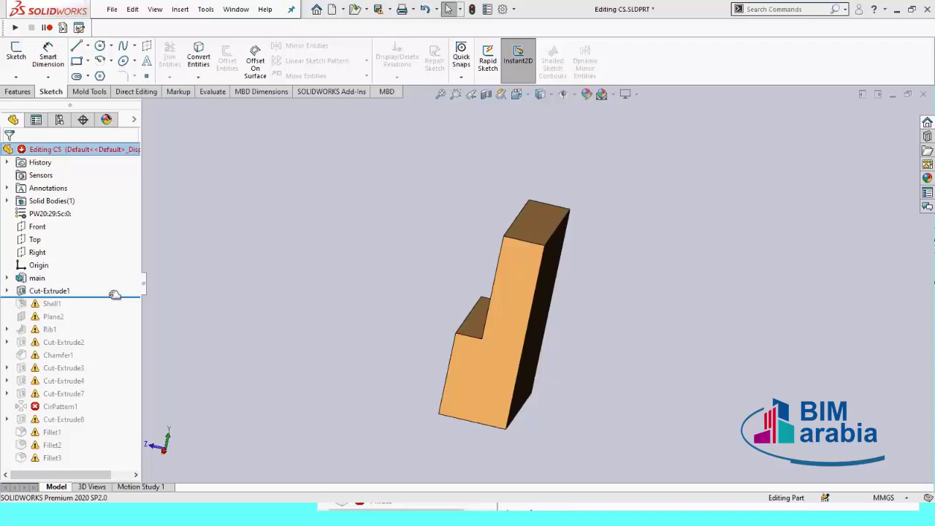
# - Roll forward past Shell1, Plane2, Rib1 and Cut-Extrude2, orbiting to inspect the hollow block
pyautogui.moveTo(115, 294); pyautogui.dragTo(109, 310)
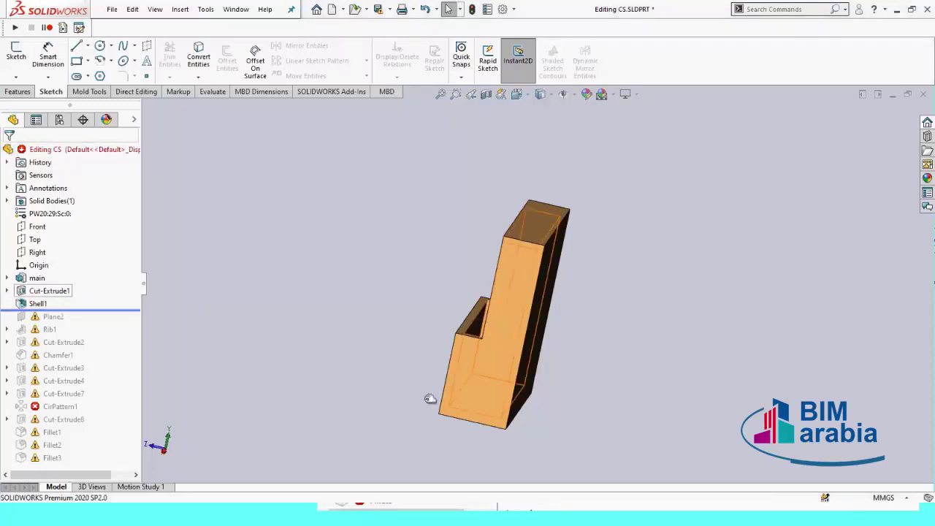
pyautogui.moveTo(430, 399)
pyautogui.mouseDown(button='middle')
pyautogui.moveTo(380, 460)
pyautogui.moveTo(356, 459)
pyautogui.moveTo(372, 393)
pyautogui.moveTo(429, 367)
pyautogui.moveTo(366, 365)
pyautogui.moveTo(367, 399)
pyautogui.moveTo(420, 357)
pyautogui.mouseUp(button='middle')
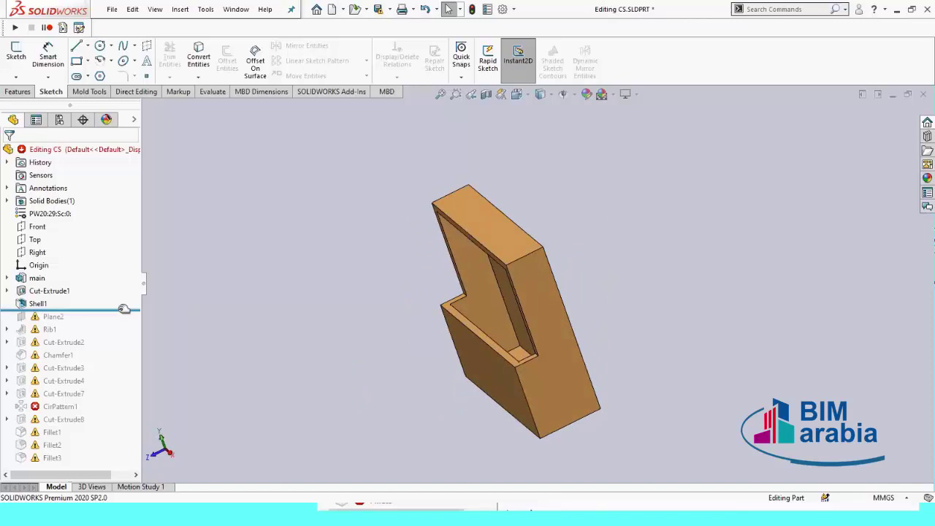
pyautogui.moveTo(125, 308); pyautogui.dragTo(125, 322)
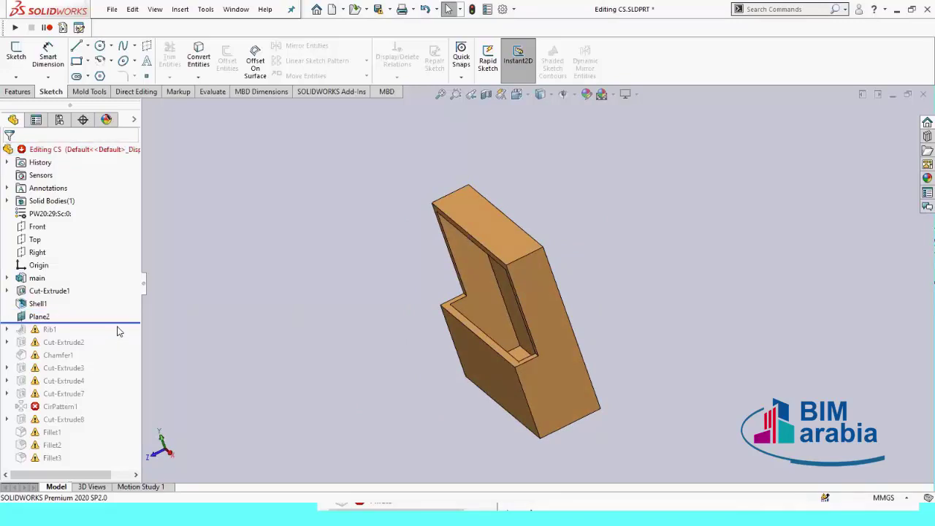
pyautogui.moveTo(118, 322); pyautogui.dragTo(125, 335)
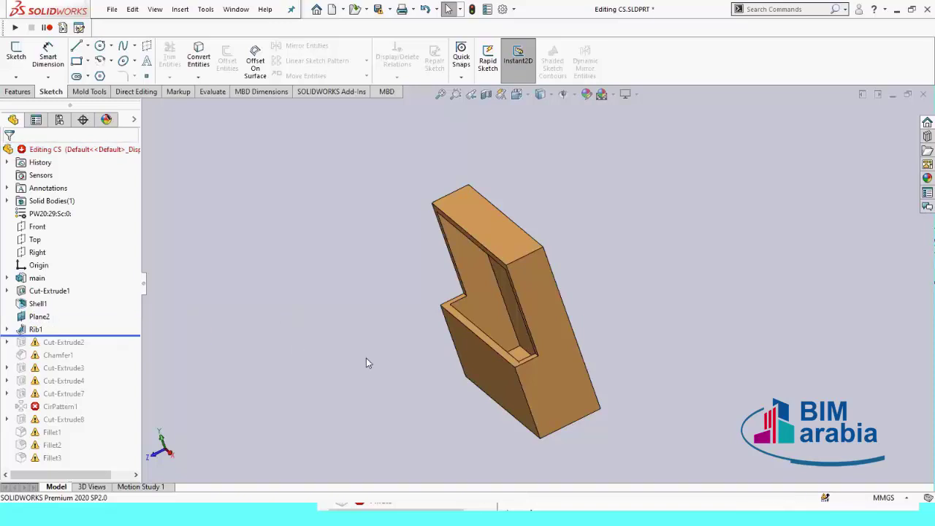
pyautogui.moveTo(367, 358)
pyautogui.mouseDown(button='middle')
pyautogui.moveTo(422, 365)
pyautogui.moveTo(444, 440)
pyautogui.moveTo(538, 452)
pyautogui.mouseUp(button='middle')
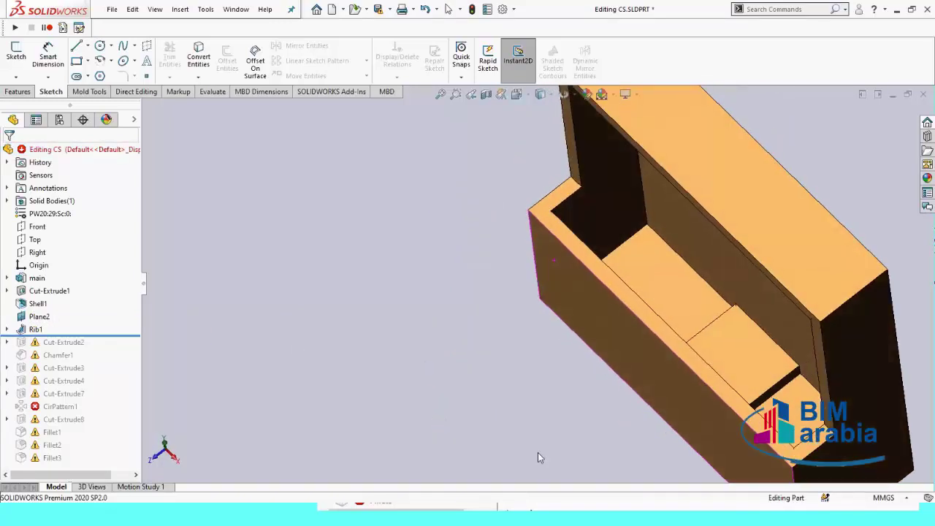
pyautogui.press('f')
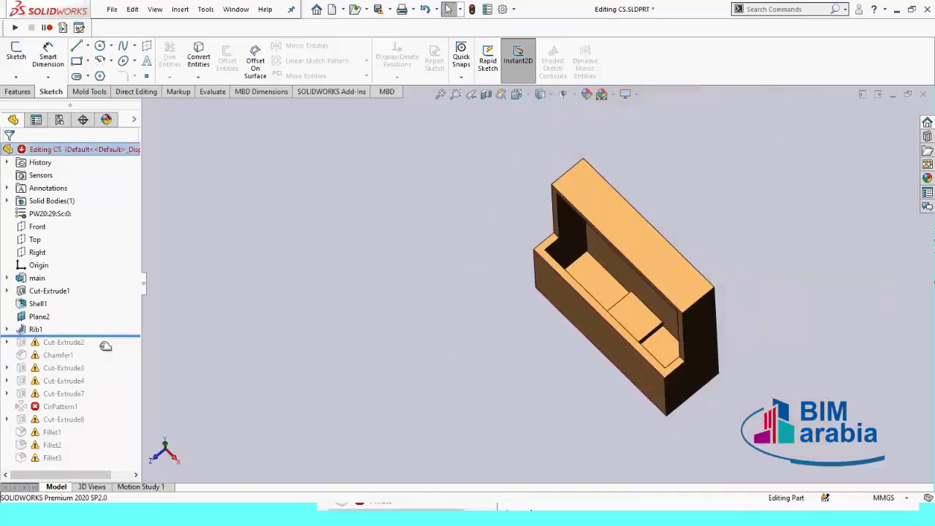
pyautogui.moveTo(106, 346); pyautogui.dragTo(48, 348)
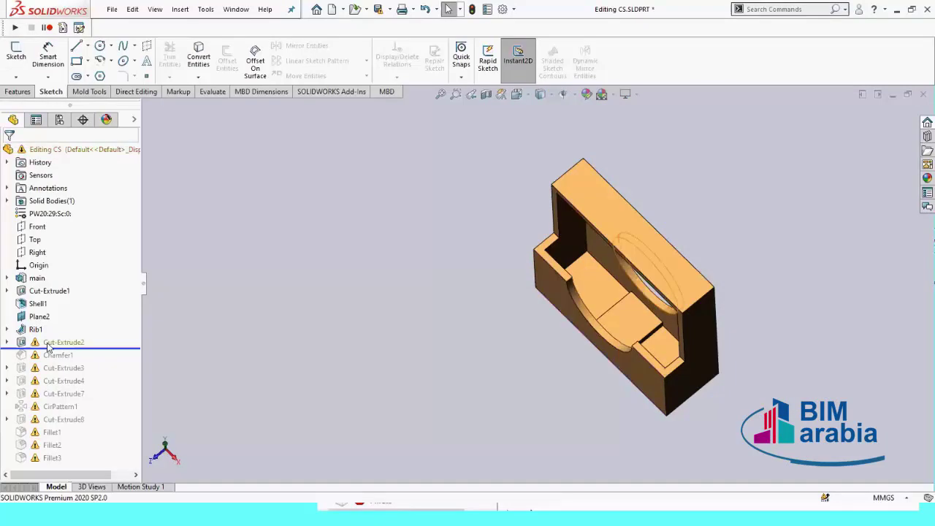
pyautogui.moveTo(476, 414); pyautogui.dragTo(463, 334, button='middle')
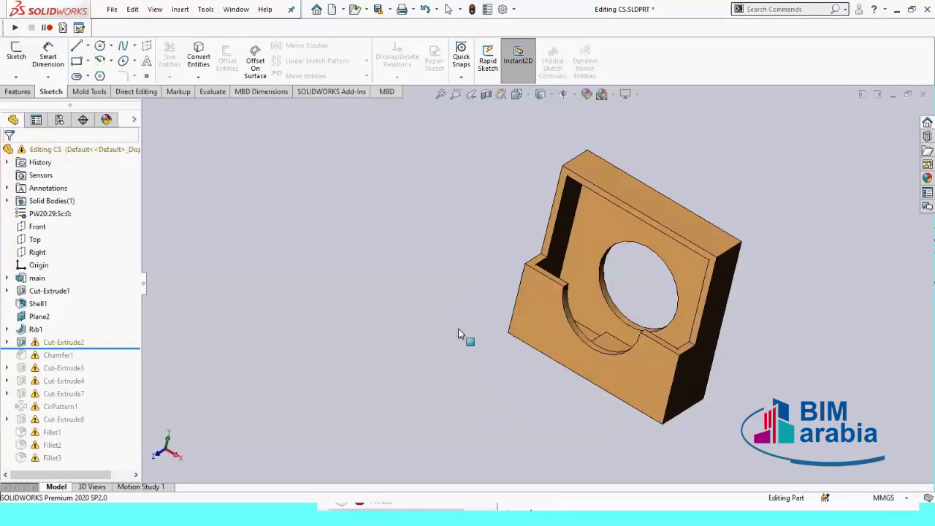
# - Check What's Wrong on Cut-Extrude2 and close its warning
pyautogui.rightClick(67, 346)
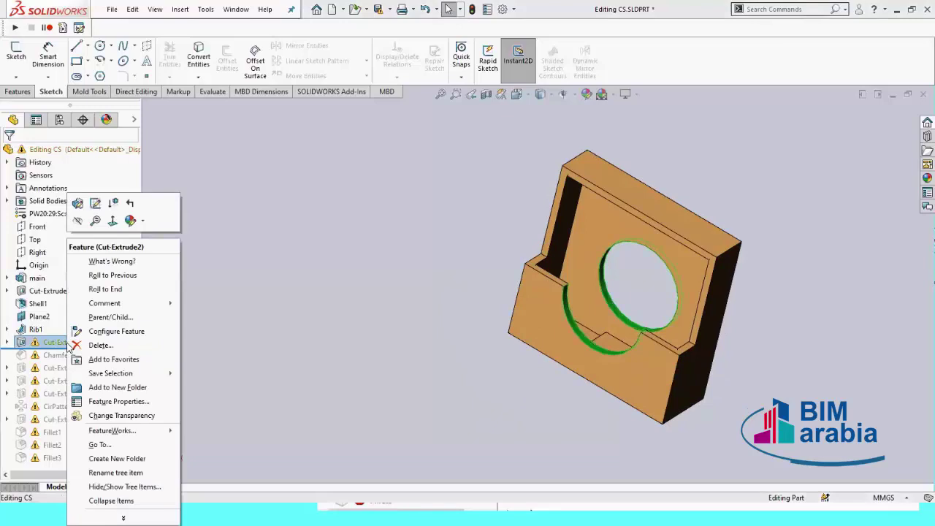
pyautogui.click(112, 261)
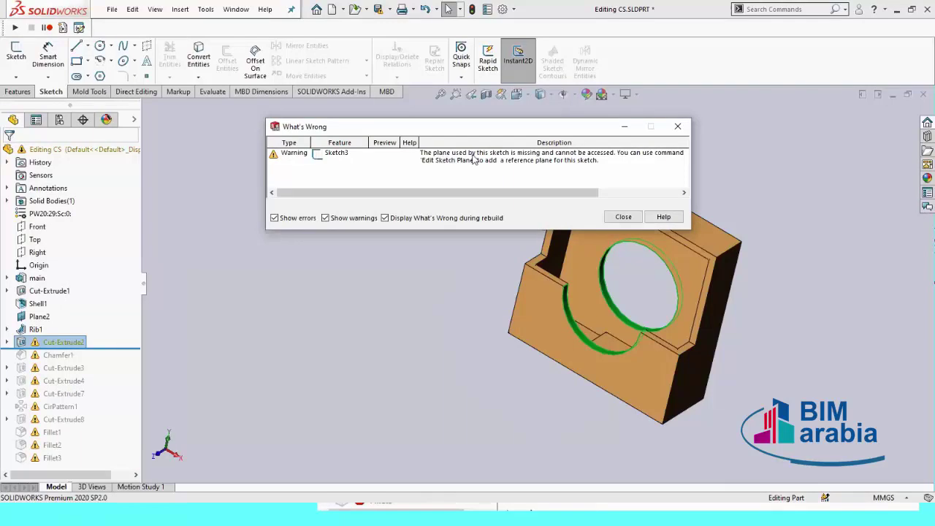
pyautogui.click(638, 216)
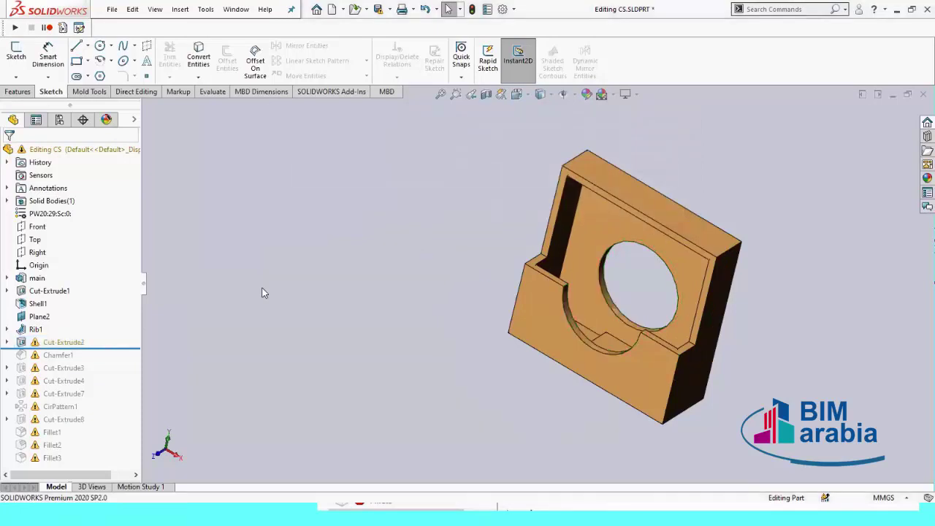
# - Reassign Sketch3's sketch plane to the block's front face
pyautogui.click(8, 343)
pyautogui.moveTo(68, 355)
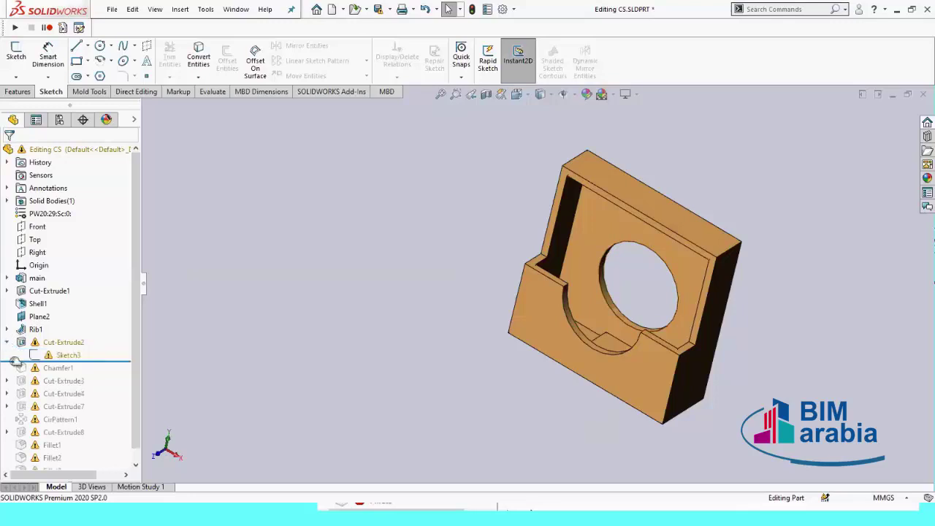
pyautogui.click(47, 356)
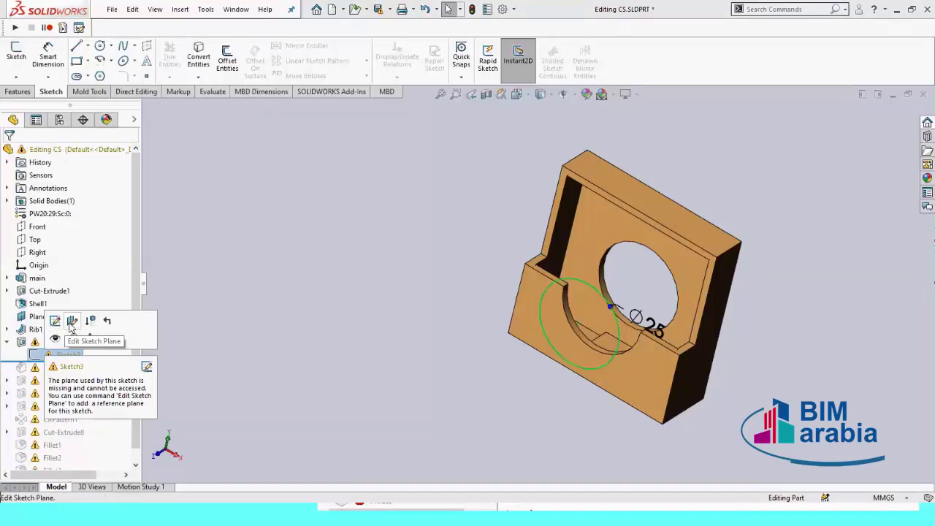
pyautogui.click(71, 322)
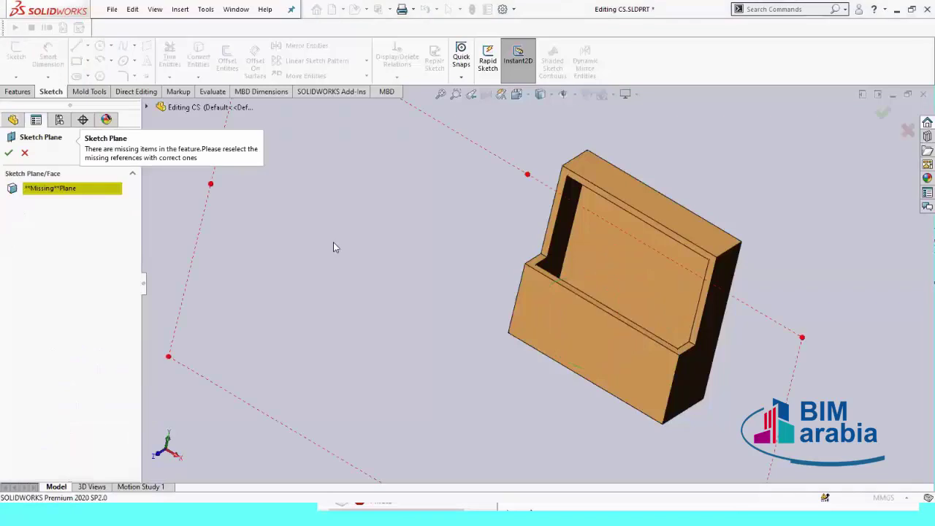
pyautogui.press('f')
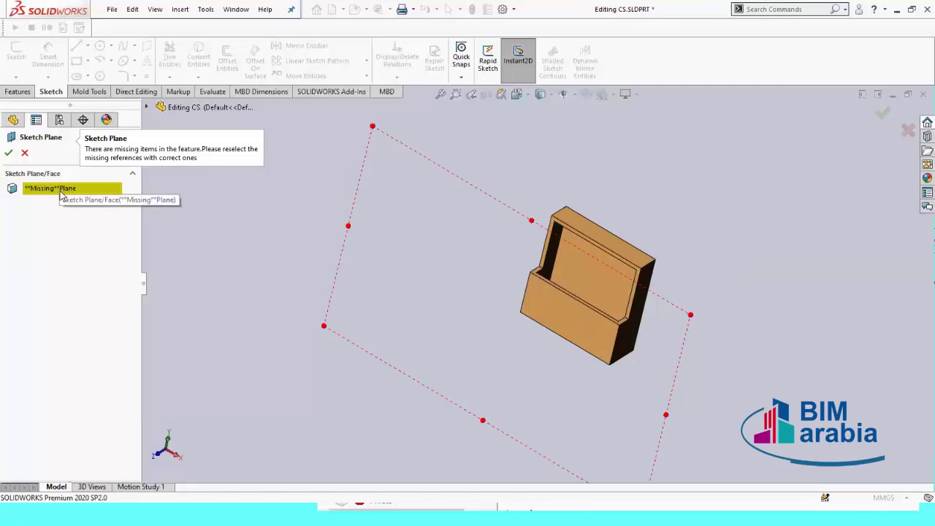
pyautogui.click(549, 321)
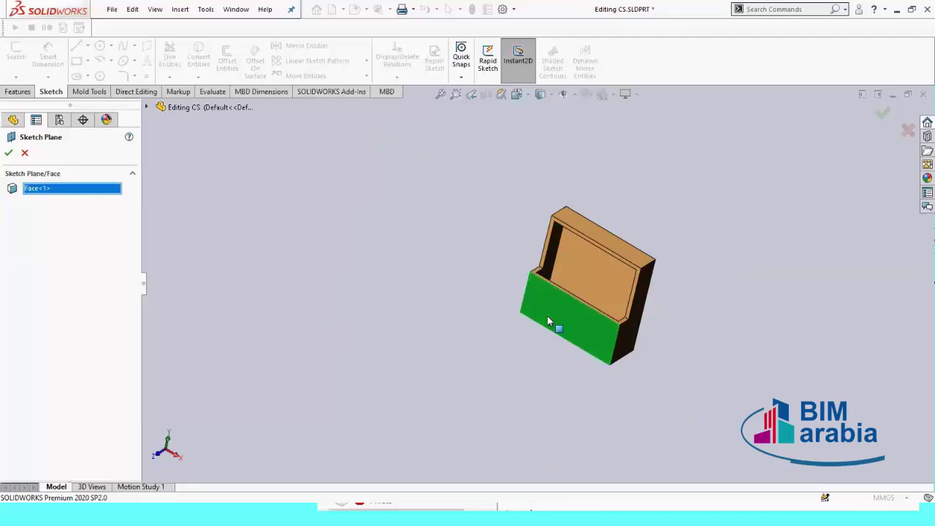
pyautogui.click(9, 152)
pyautogui.click(353, 335)
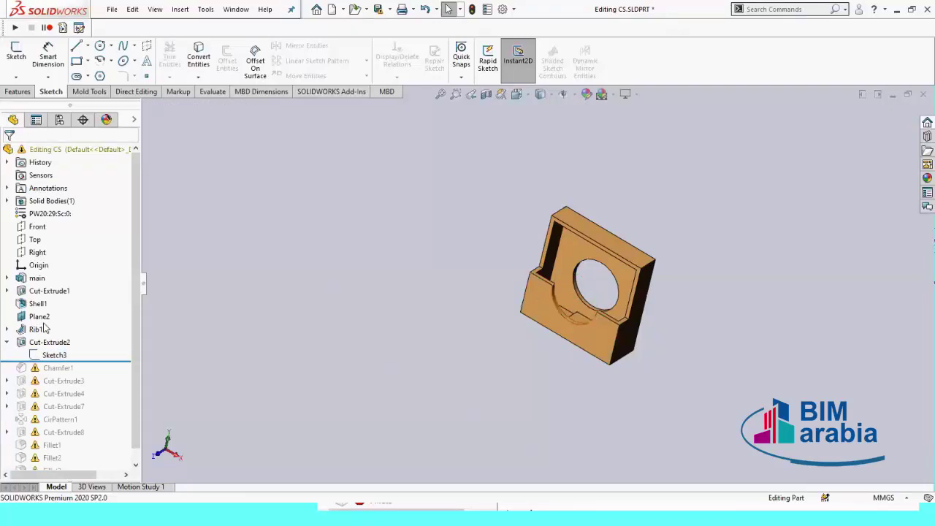
# - Collapse Cut-Extrude2 and roll the part forward through Chamfer1, Cut-Extrude3 and Cut-Extrude4
pyautogui.moveTo(678, 444)
pyautogui.mouseDown(button='middle')
pyautogui.moveTo(530, 355)
pyautogui.moveTo(509, 357)
pyautogui.moveTo(796, 359)
pyautogui.moveTo(690, 395)
pyautogui.moveTo(651, 463)
pyautogui.moveTo(656, 338)
pyautogui.moveTo(682, 292)
pyautogui.moveTo(729, 304)
pyautogui.moveTo(683, 297)
pyautogui.moveTo(628, 320)
pyautogui.moveTo(641, 311)
pyautogui.mouseUp(button='middle')
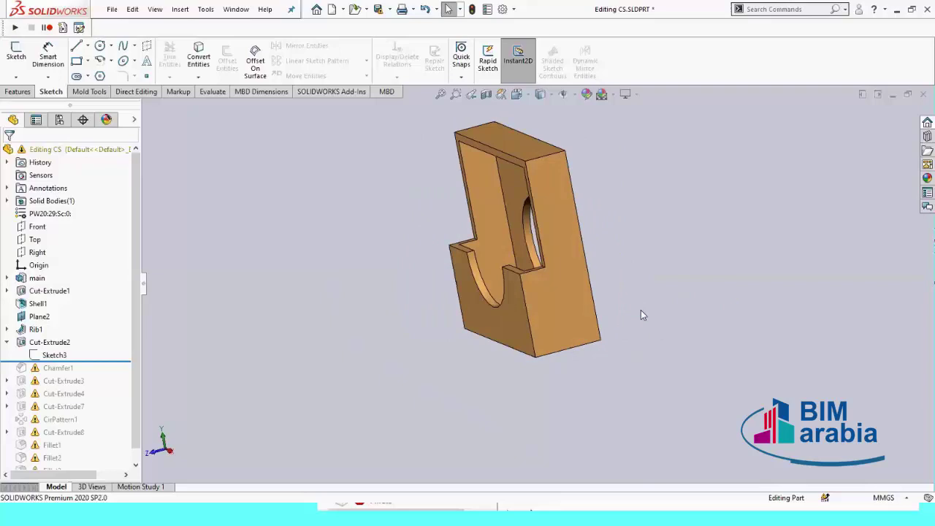
pyautogui.scroll(2, 641, 315)
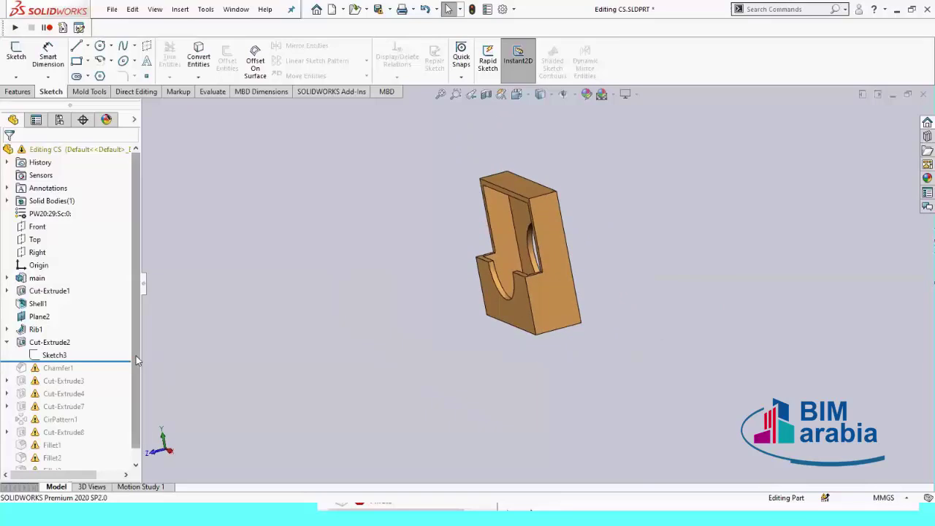
pyautogui.click(8, 343)
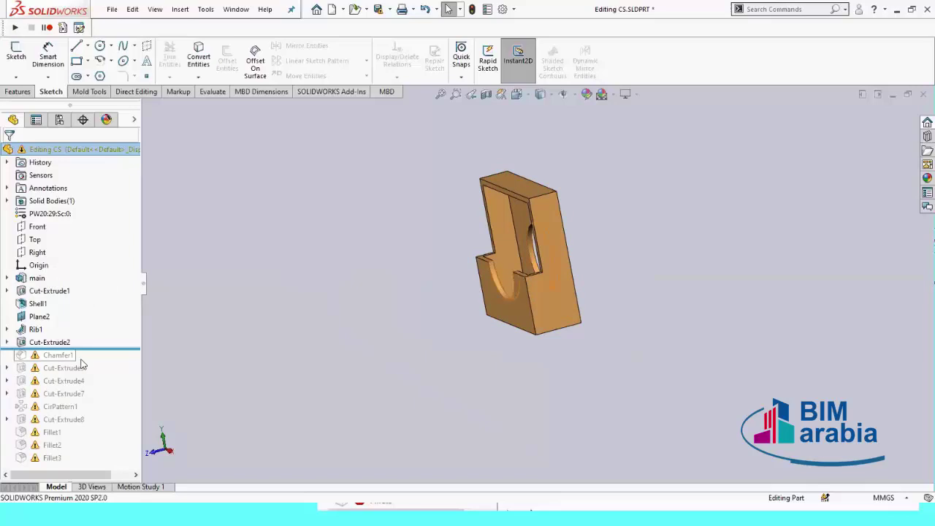
pyautogui.moveTo(125, 349); pyautogui.dragTo(117, 361)
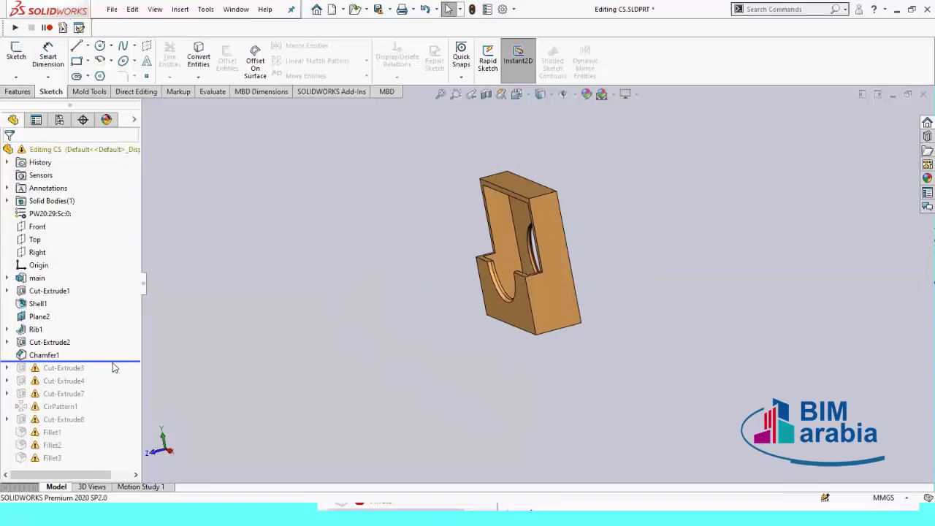
pyautogui.moveTo(114, 361); pyautogui.dragTo(108, 371)
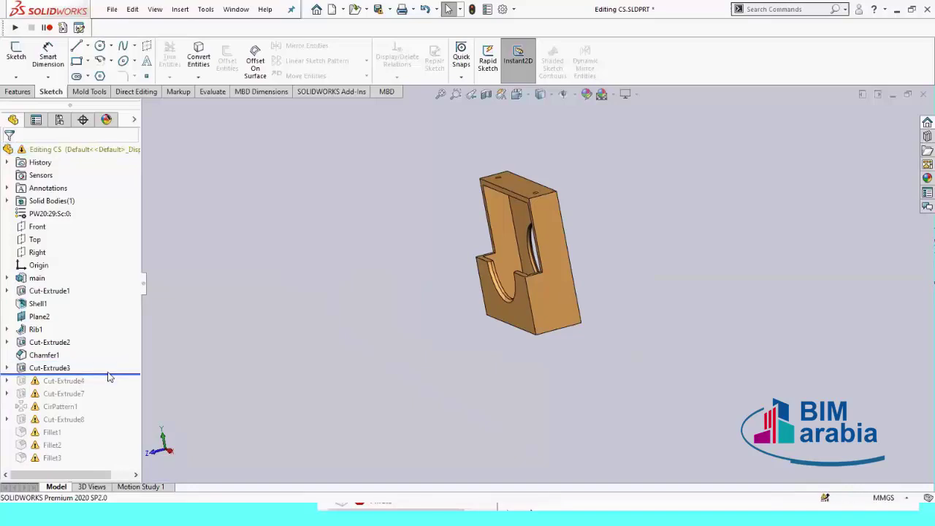
pyautogui.moveTo(107, 374); pyautogui.dragTo(118, 386)
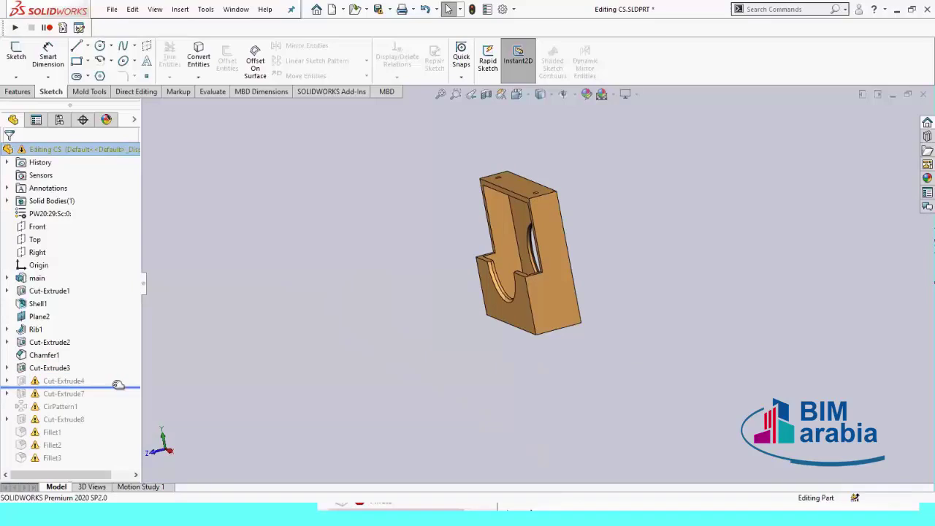
# - Show Cut-Extrude4's What's Wrong report, which flags Sketch6's missing geometry reference
pyautogui.scroll(-2, 490, 329)
pyautogui.scroll(-2, 500, 335)
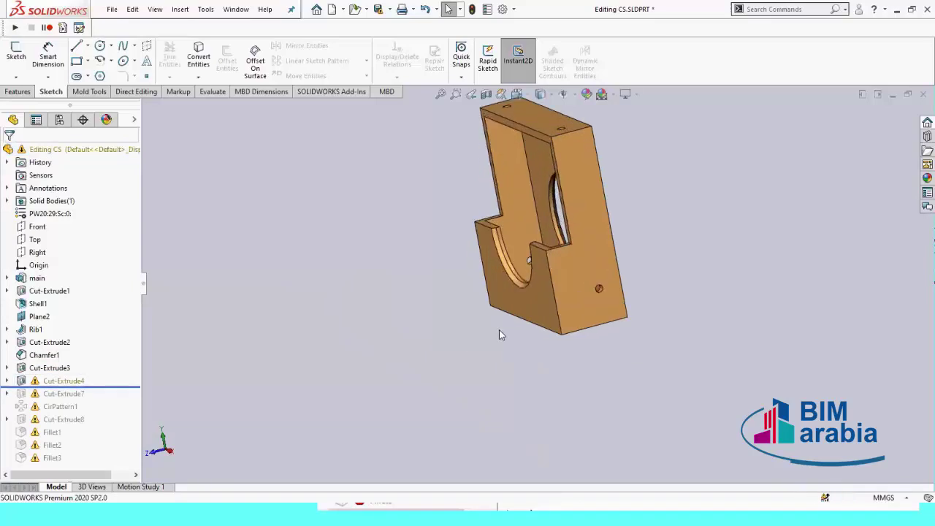
pyautogui.moveTo(499, 335); pyautogui.dragTo(149, 358, button='middle')
pyautogui.click(71, 380)
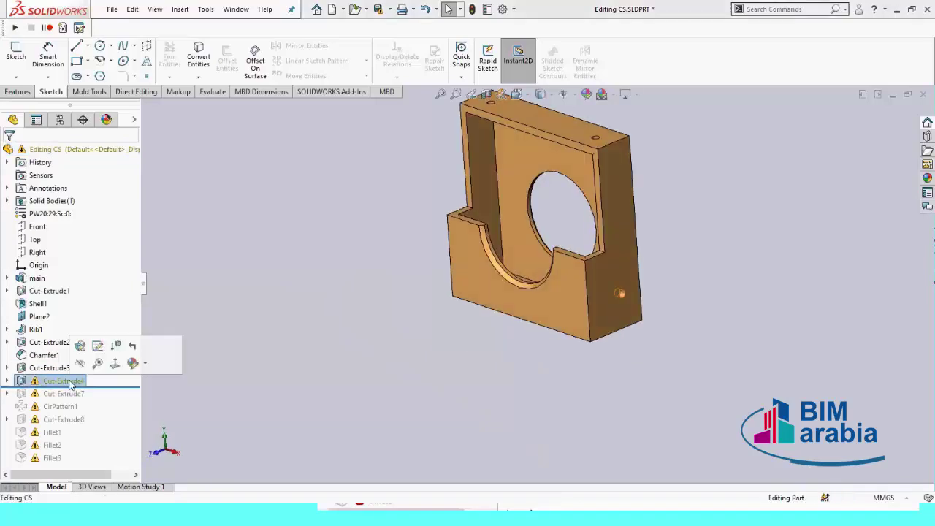
pyautogui.rightClick(71, 381)
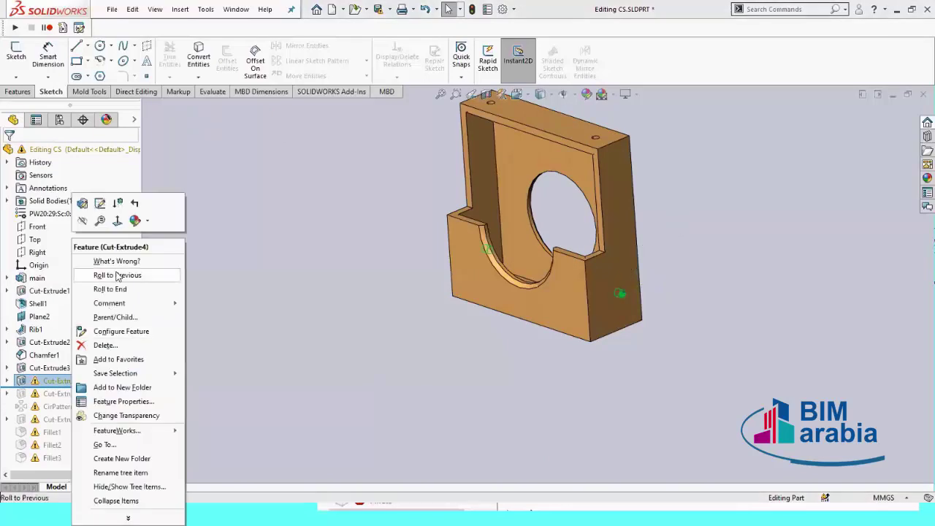
pyautogui.click(121, 266)
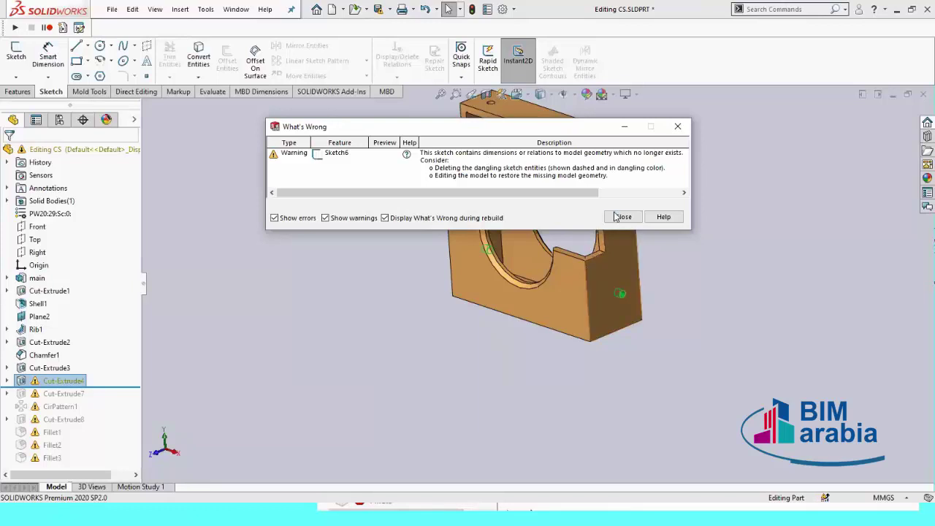
# - Close the error report and edit Cut-Extrude4's Sketch6, zoomed in on its Ø2 circle
pyautogui.press('Escape')
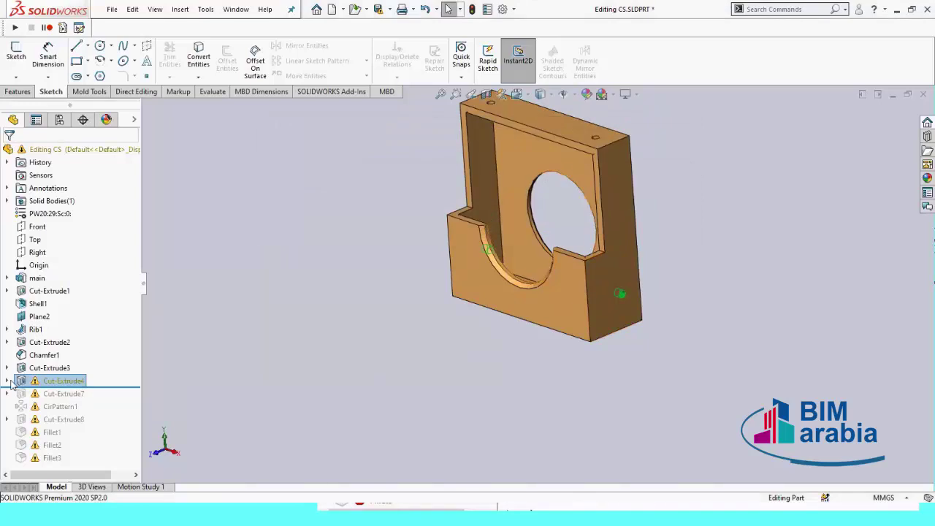
pyautogui.click(7, 381)
pyautogui.click(52, 393)
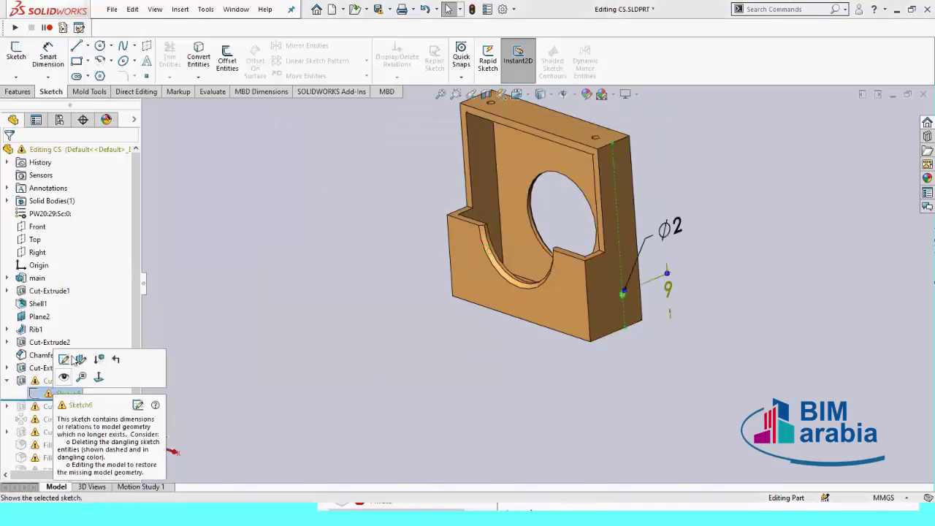
pyautogui.click(65, 361)
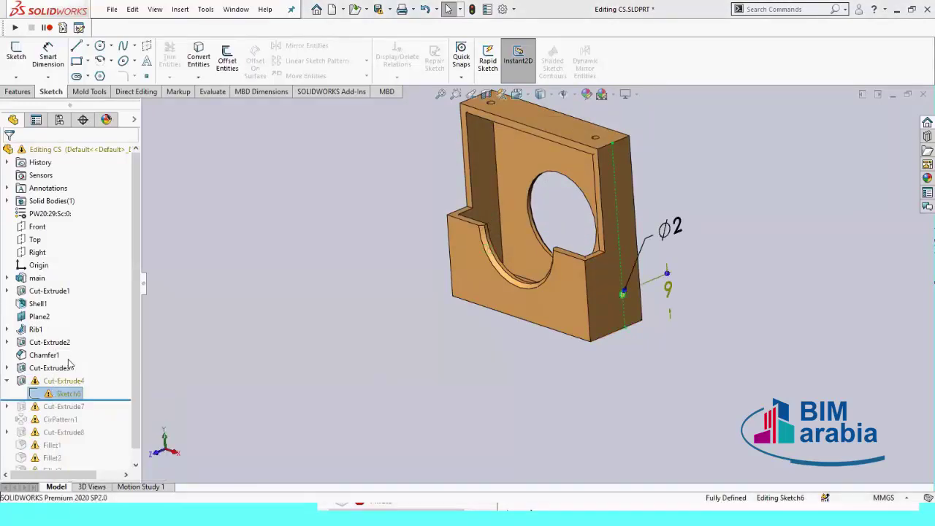
pyautogui.moveTo(438, 296)
pyautogui.mouseDown(button='middle')
pyautogui.moveTo(459, 305)
pyautogui.moveTo(422, 335)
pyautogui.moveTo(431, 331)
pyautogui.mouseUp(button='middle')
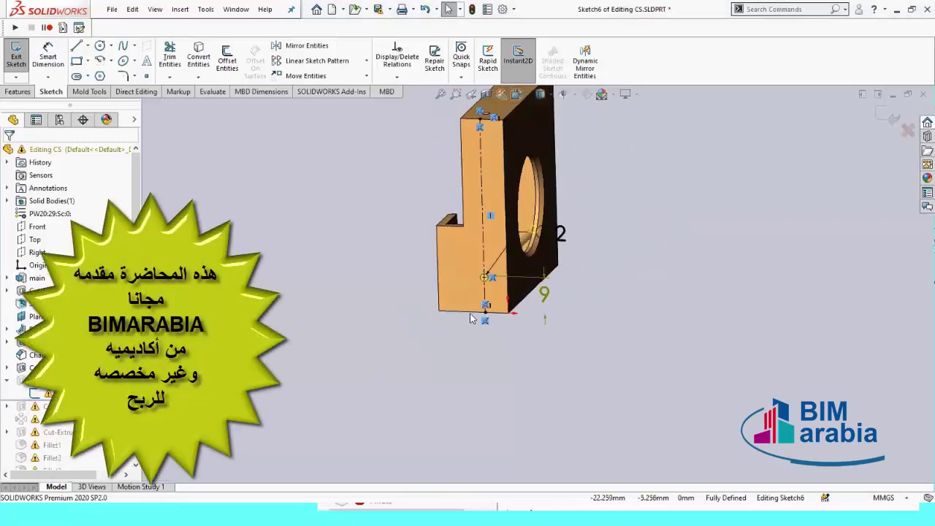
pyautogui.scroll(-3, 534, 319)
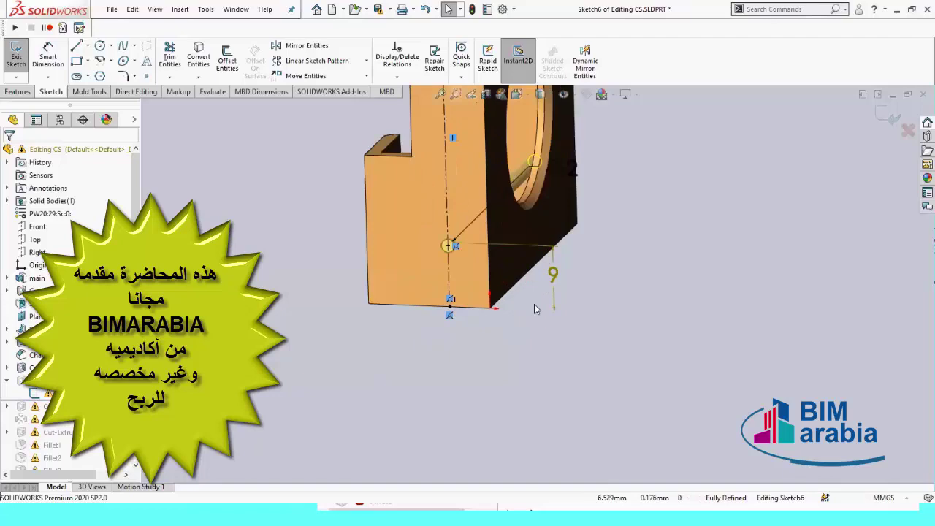
pyautogui.scroll(-3, 534, 304)
pyautogui.moveTo(485, 358)
pyautogui.mouseDown(button='middle')
pyautogui.moveTo(495, 340)
pyautogui.moveTo(516, 335)
pyautogui.mouseUp(button='middle')
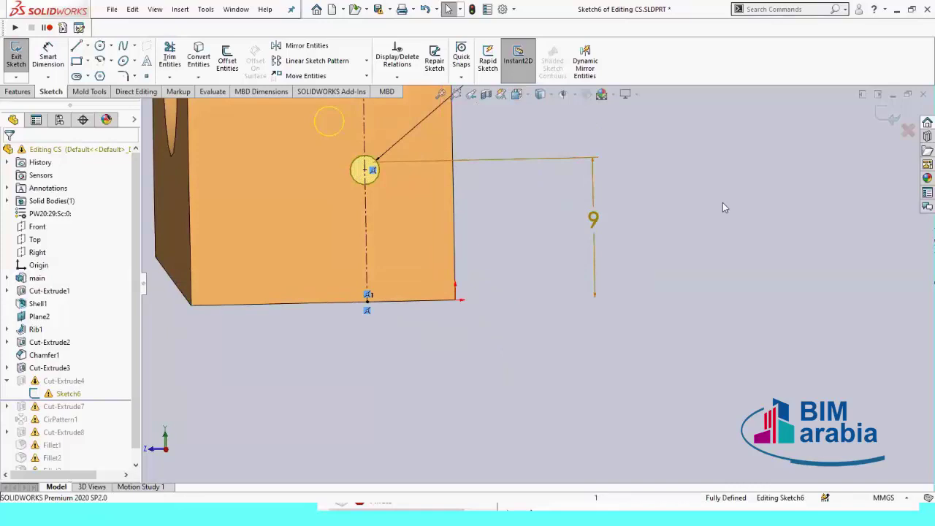
# - Drag the dangling 9 dimension's endpoint onto the part's bottom corner vertex and accept it
pyautogui.click(596, 264)
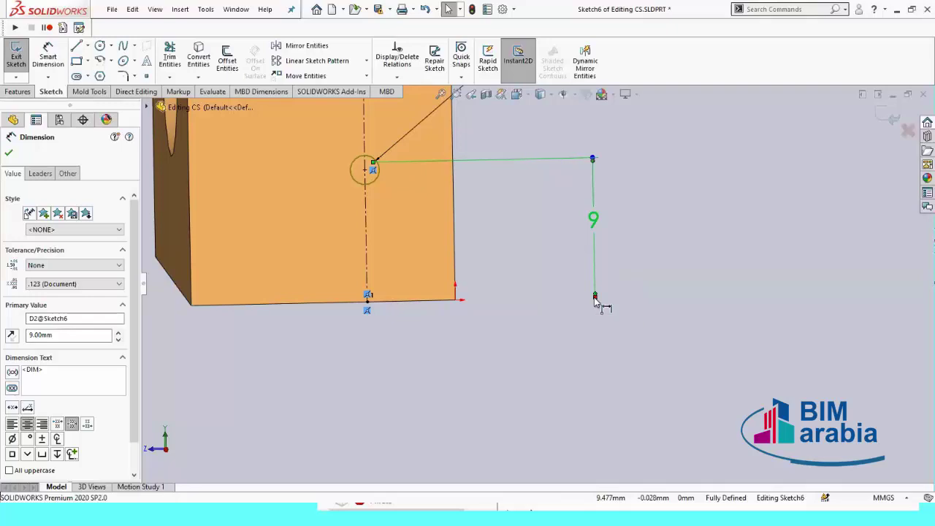
pyautogui.moveTo(596, 301); pyautogui.dragTo(456, 306)
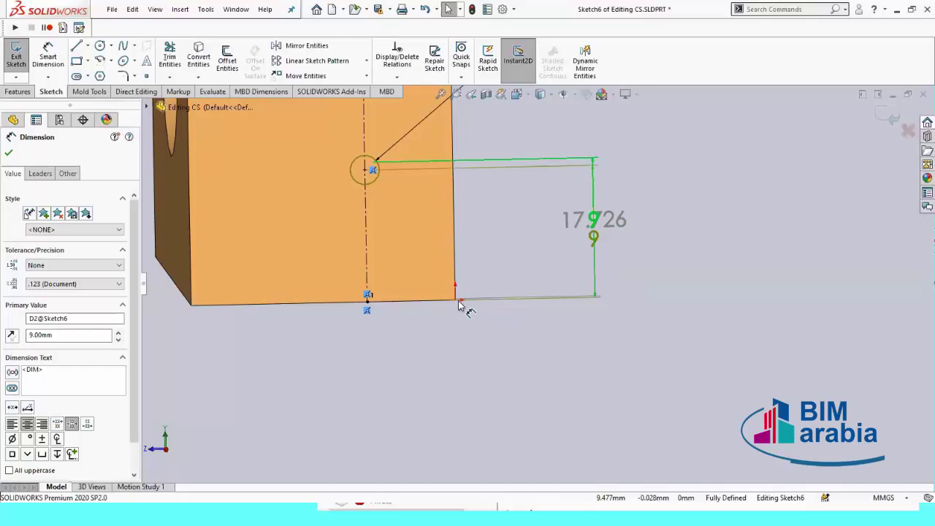
pyautogui.moveTo(459, 305); pyautogui.dragTo(455, 305)
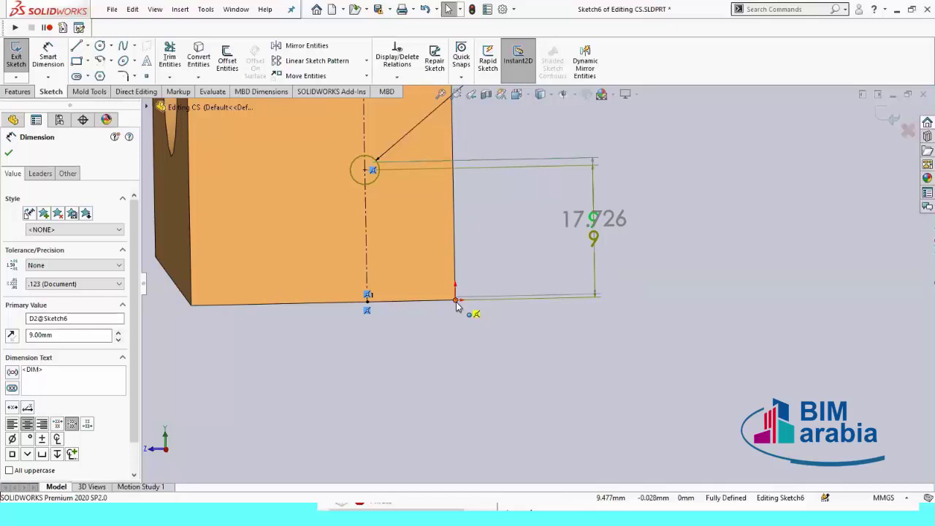
pyautogui.moveTo(456, 305); pyautogui.dragTo(456, 302)
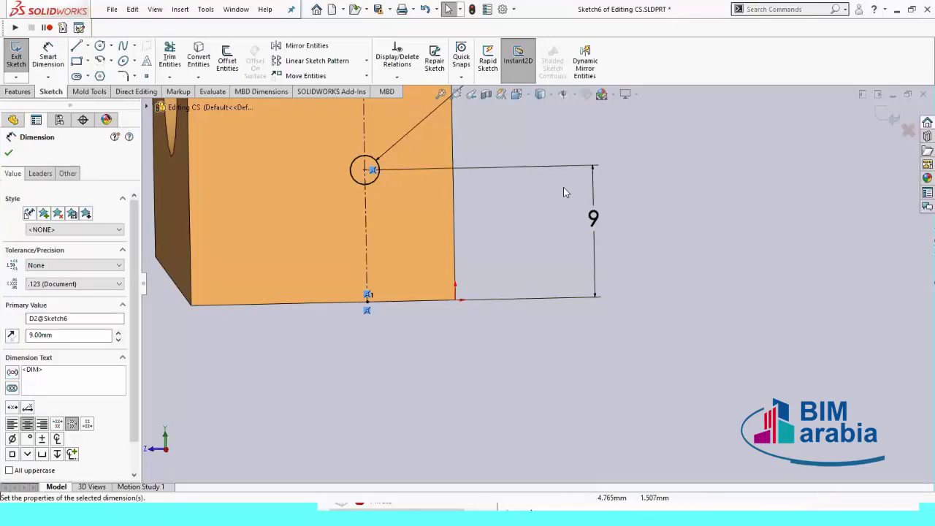
pyautogui.scroll(2, 655, 259)
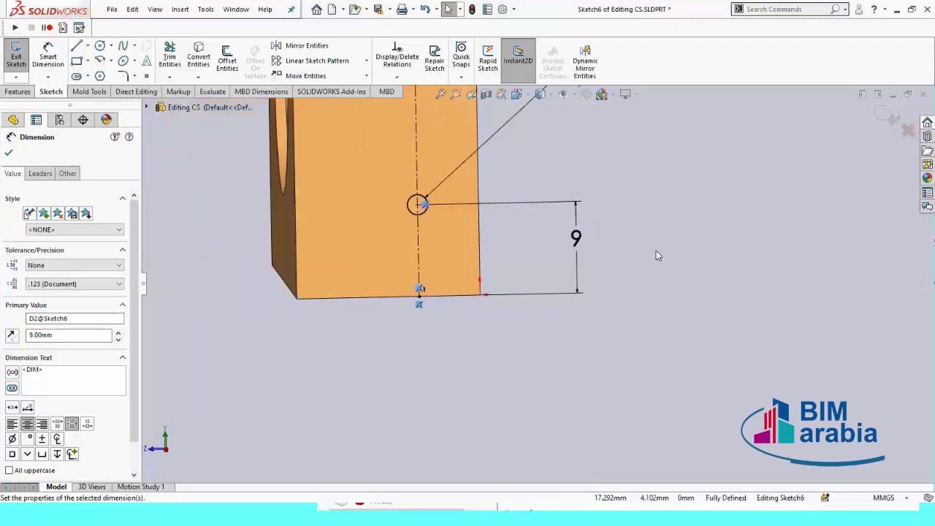
pyautogui.scroll(2, 656, 251)
pyautogui.moveTo(656, 251); pyautogui.dragTo(553, 235, button='middle')
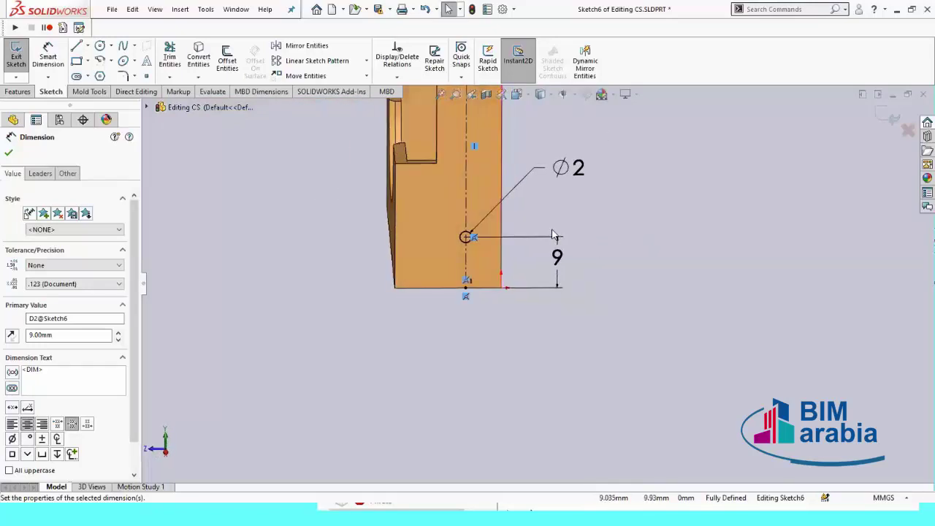
pyautogui.scroll(-3, 553, 230)
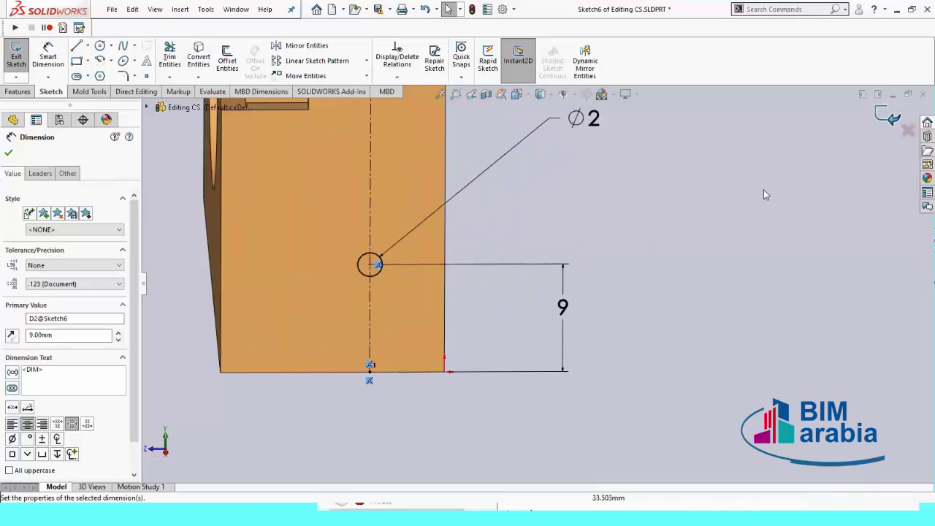
pyautogui.click(702, 254)
# - Exit Sketch6 and roll forward past Cut-Extrude7, CirPattern1 and Cut-Extrude8, expanding Cut-Extrude8
pyautogui.hotkey('ctrl', 'b')
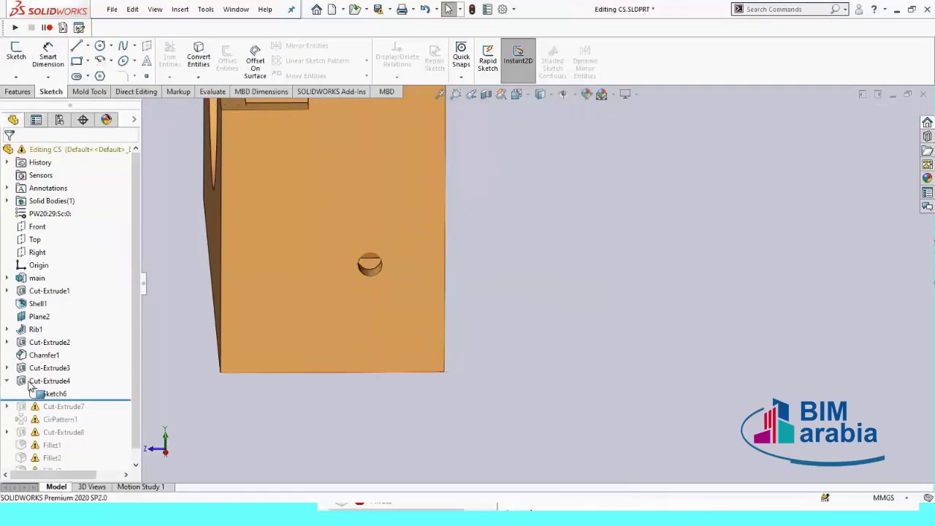
pyautogui.moveTo(563, 315)
pyautogui.mouseDown(button='middle')
pyautogui.moveTo(569, 306)
pyautogui.moveTo(537, 347)
pyautogui.moveTo(601, 305)
pyautogui.moveTo(691, 294)
pyautogui.moveTo(605, 325)
pyautogui.moveTo(538, 366)
pyautogui.mouseUp(button='middle')
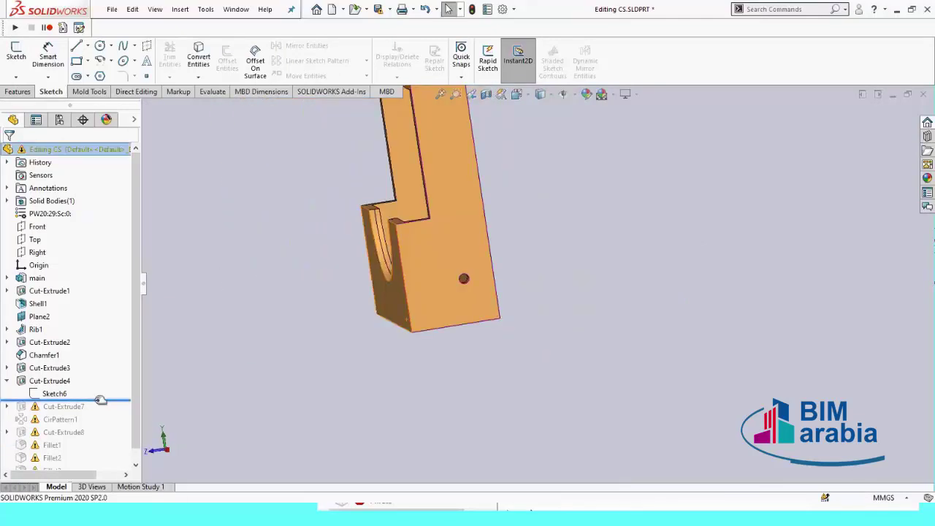
pyautogui.moveTo(101, 401); pyautogui.dragTo(319, 345)
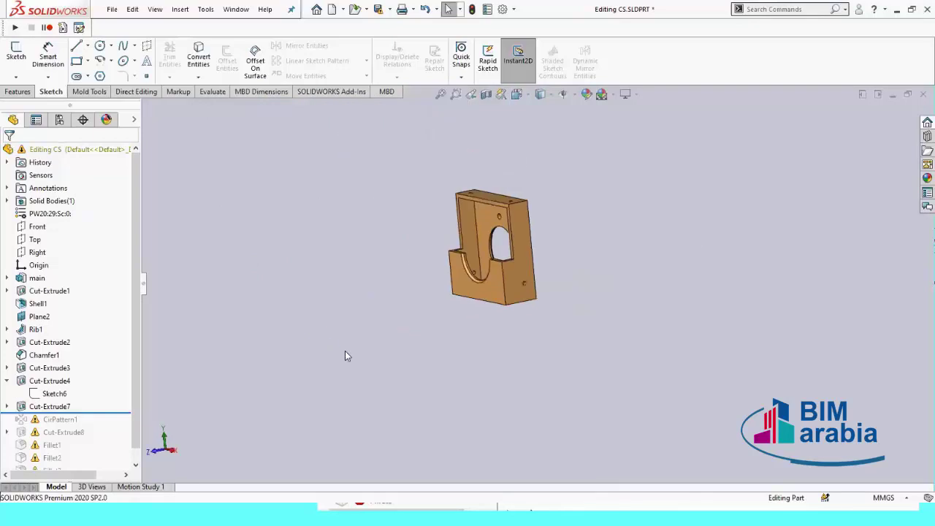
pyautogui.moveTo(345, 351)
pyautogui.mouseDown(button='middle')
pyautogui.moveTo(409, 334)
pyautogui.moveTo(532, 194)
pyautogui.mouseUp(button='middle')
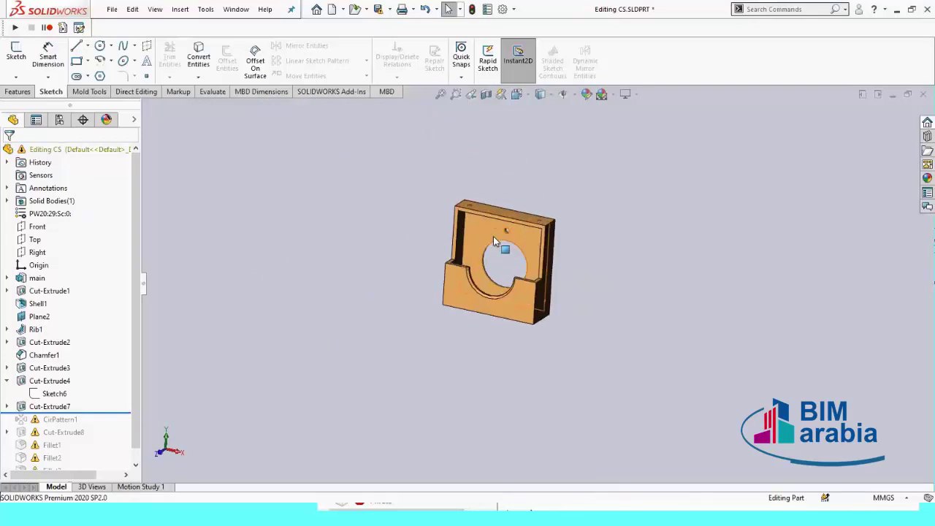
pyautogui.scroll(-2, 494, 241)
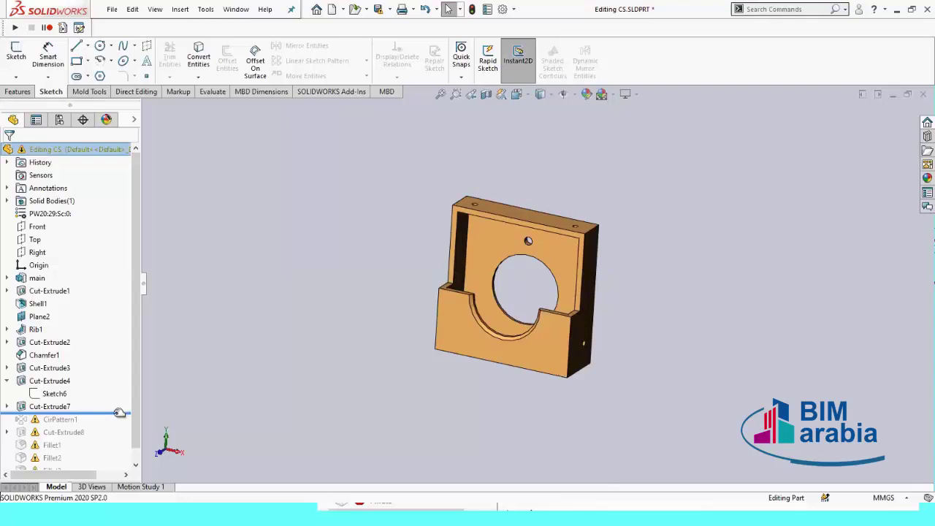
pyautogui.moveTo(119, 413); pyautogui.dragTo(120, 420)
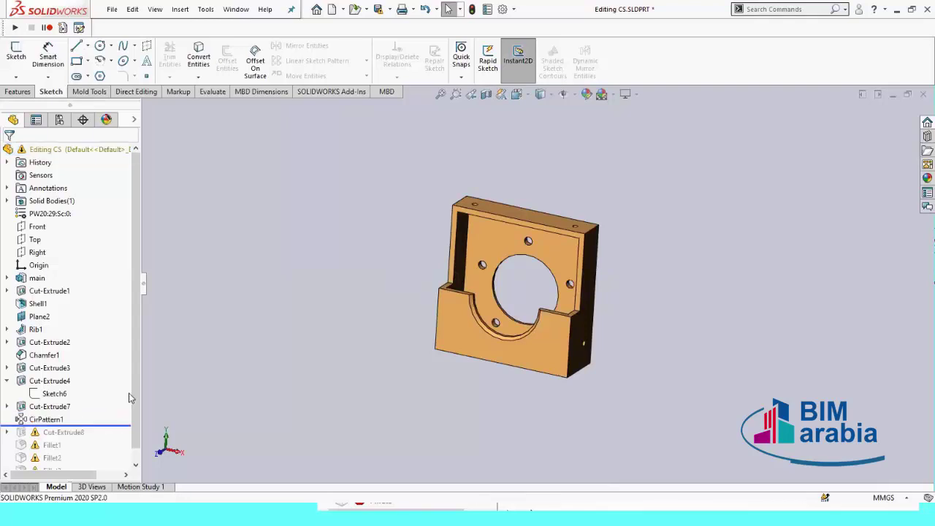
pyautogui.moveTo(104, 422); pyautogui.dragTo(110, 436)
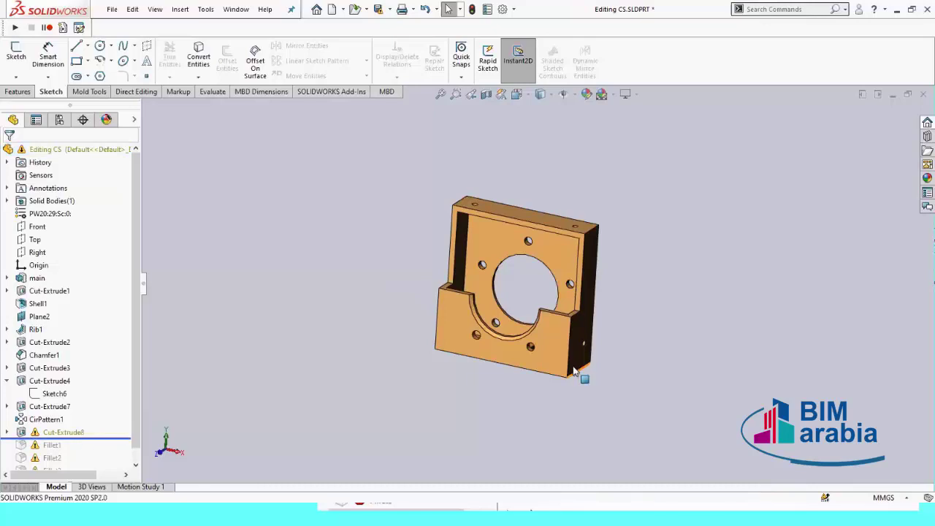
pyautogui.click(7, 433)
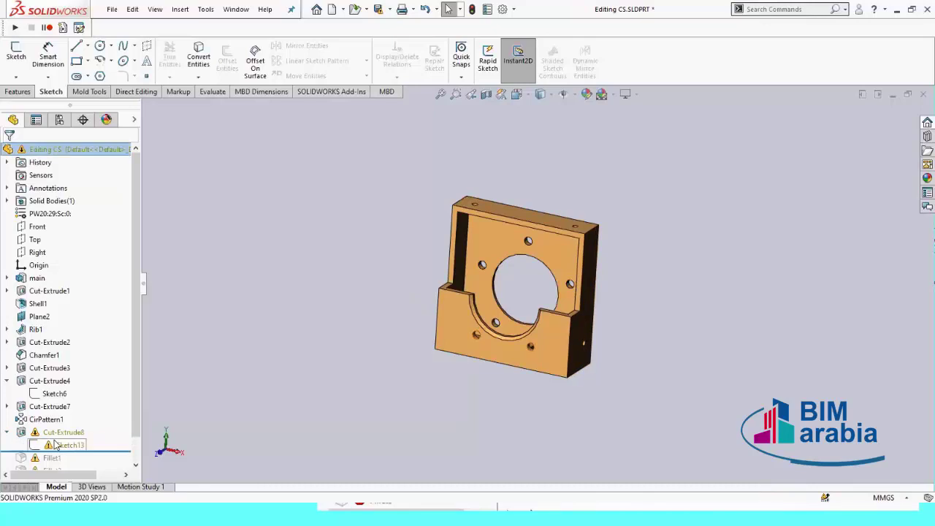
# - Edit Cut-Extrude8's Sketch13 in Normal To view, zoomed on its two Ø3 circles
pyautogui.click(57, 445)
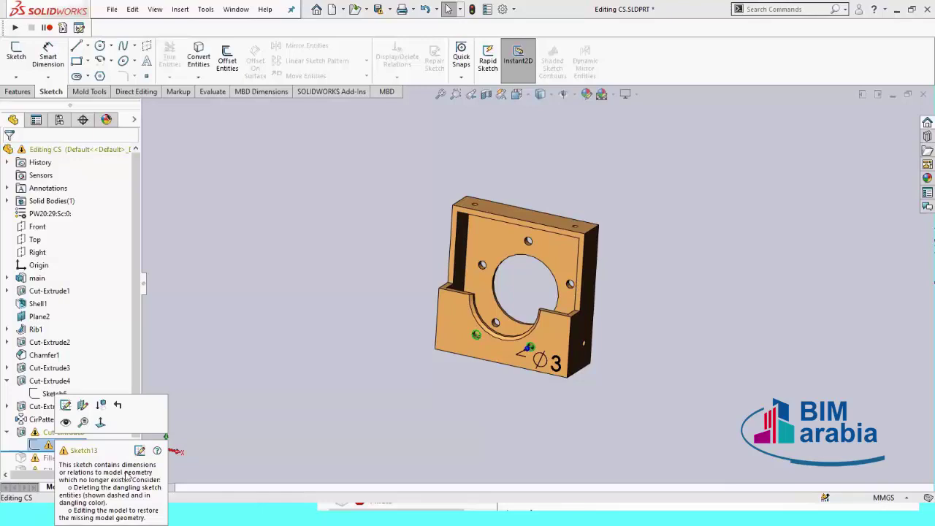
pyautogui.click(202, 390)
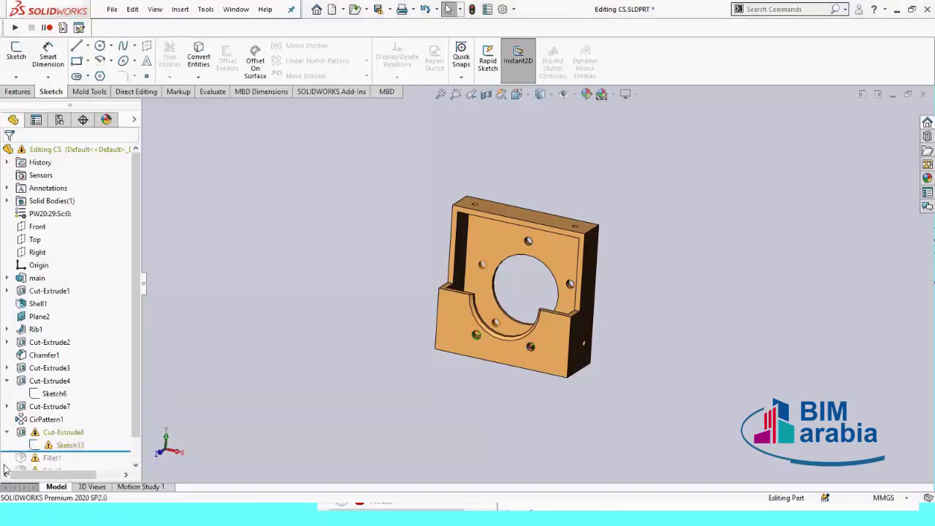
pyautogui.click(49, 447)
pyautogui.click(63, 404)
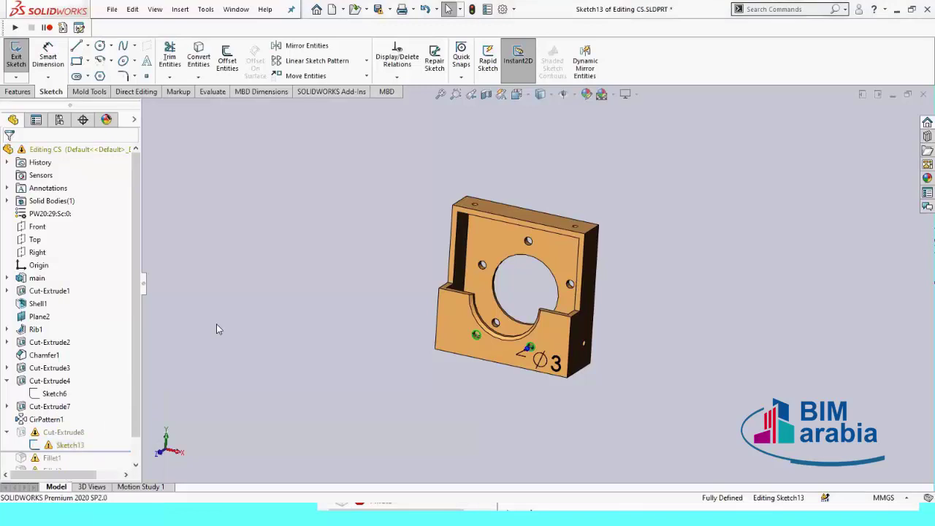
pyautogui.hotkey('ctrl', '8')
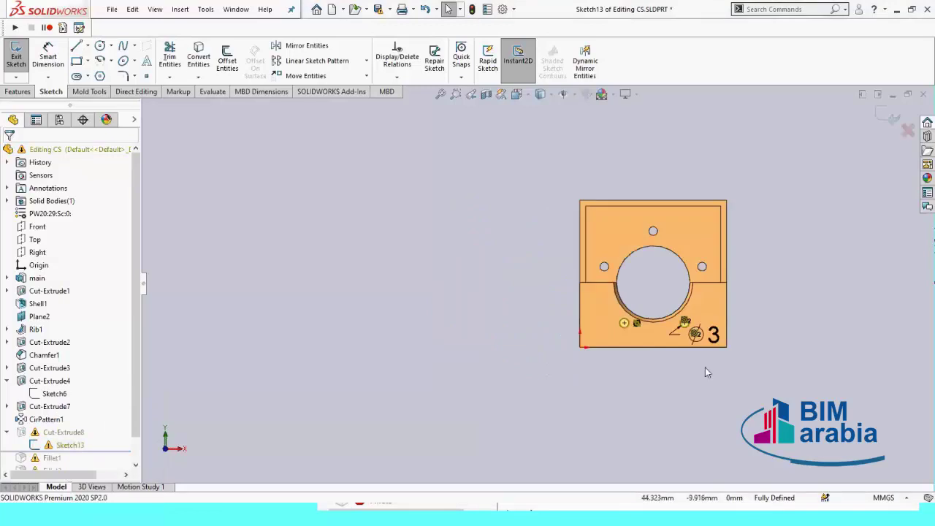
pyautogui.scroll(-3, 686, 314)
pyautogui.scroll(-4, 689, 311)
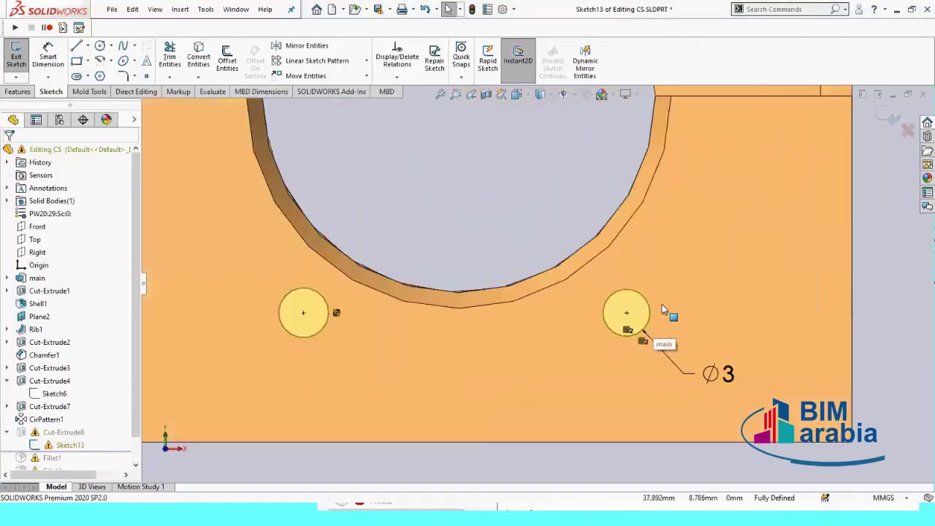
pyautogui.scroll(2, 629, 316)
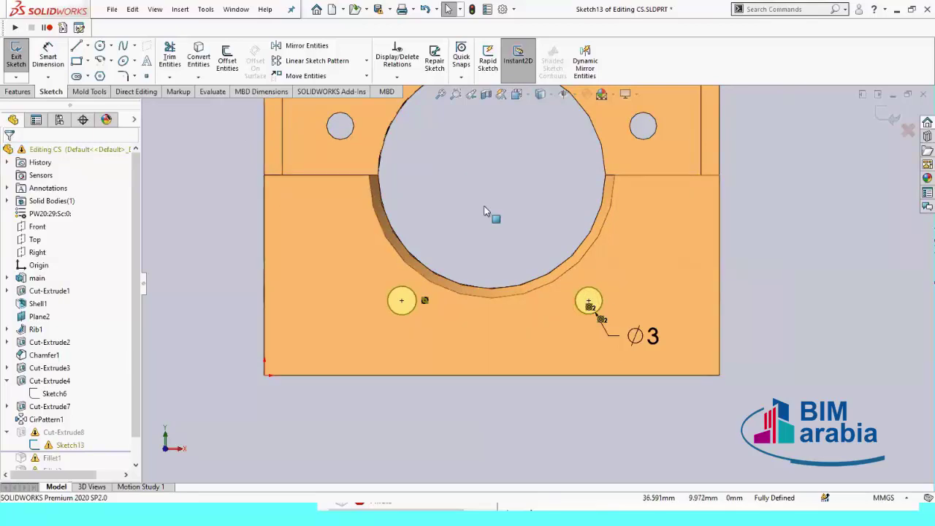
# - Filter Sketch13's relations to Dangling and replace the first dangling relation's reference with a hole edge
pyautogui.press('z')
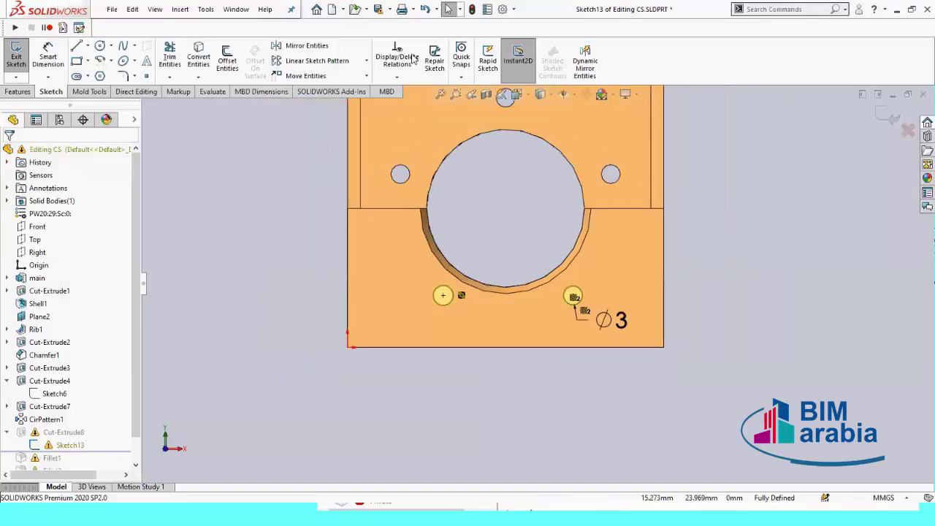
pyautogui.click(398, 60)
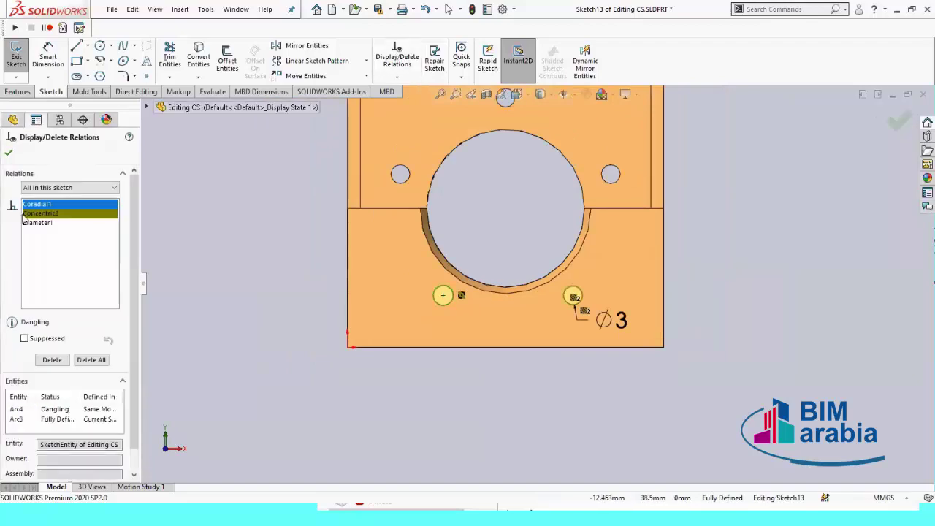
pyautogui.click(54, 188)
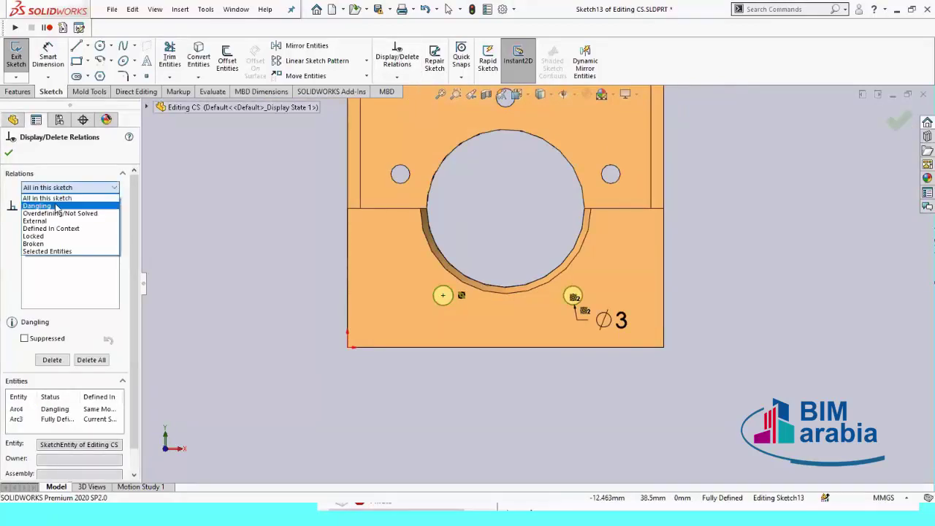
pyautogui.click(57, 207)
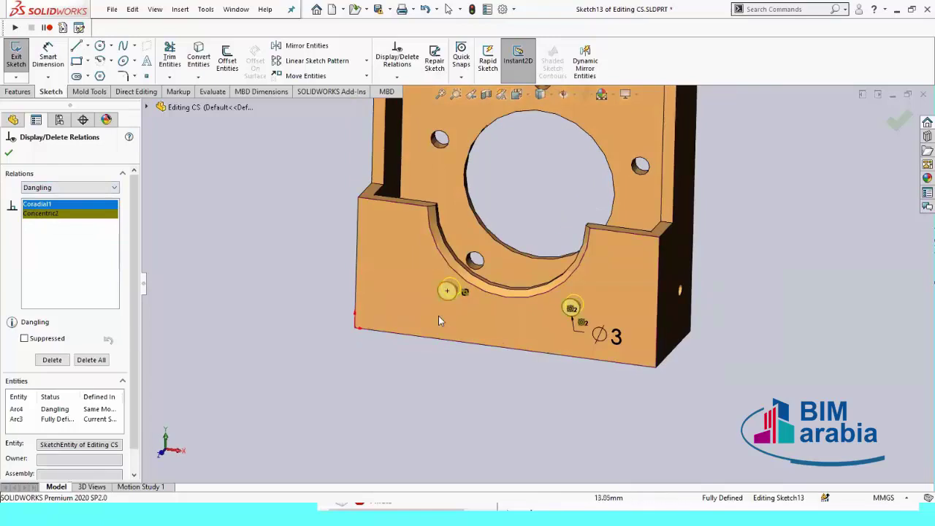
pyautogui.scroll(-1, 88, 452)
pyautogui.click(95, 470)
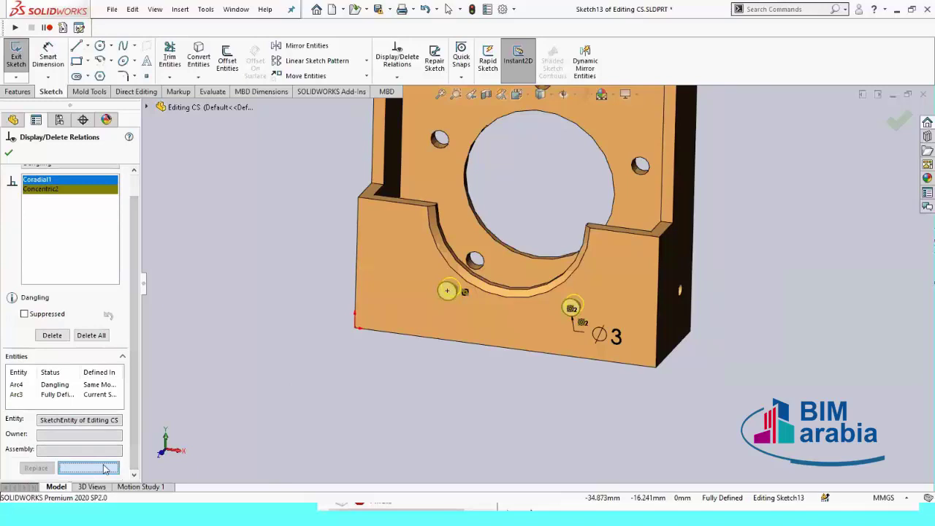
pyautogui.click(475, 254)
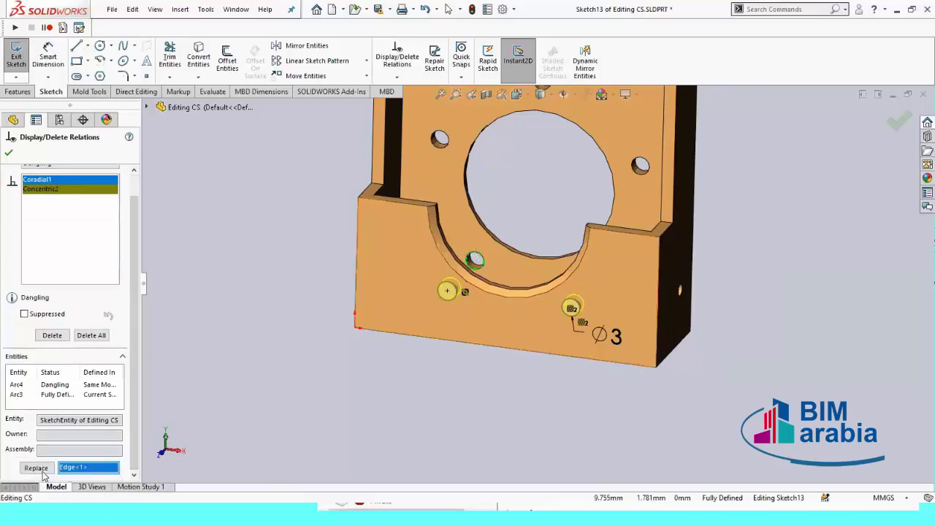
pyautogui.click(40, 469)
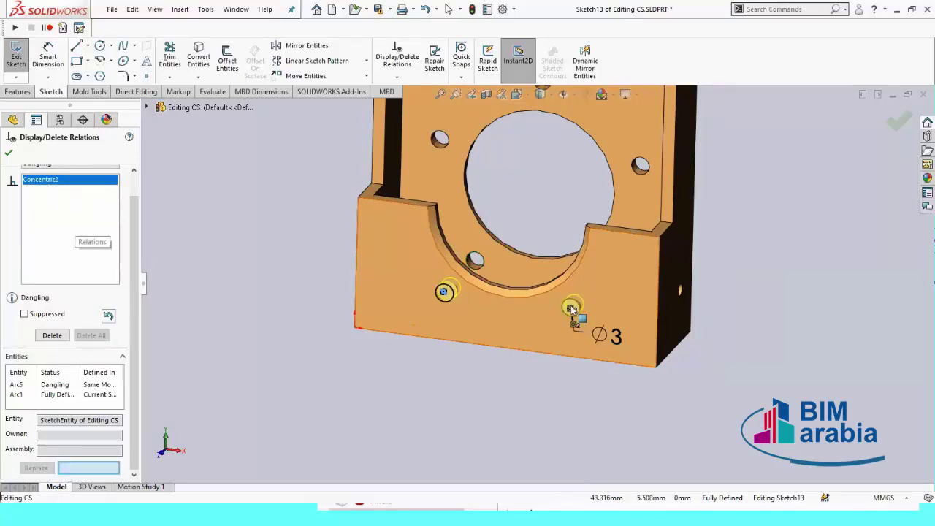
# - Reattach Concentric2 to the second hole edge and confirm the repaired relations
pyautogui.moveTo(541, 395); pyautogui.dragTo(553, 393, button='middle')
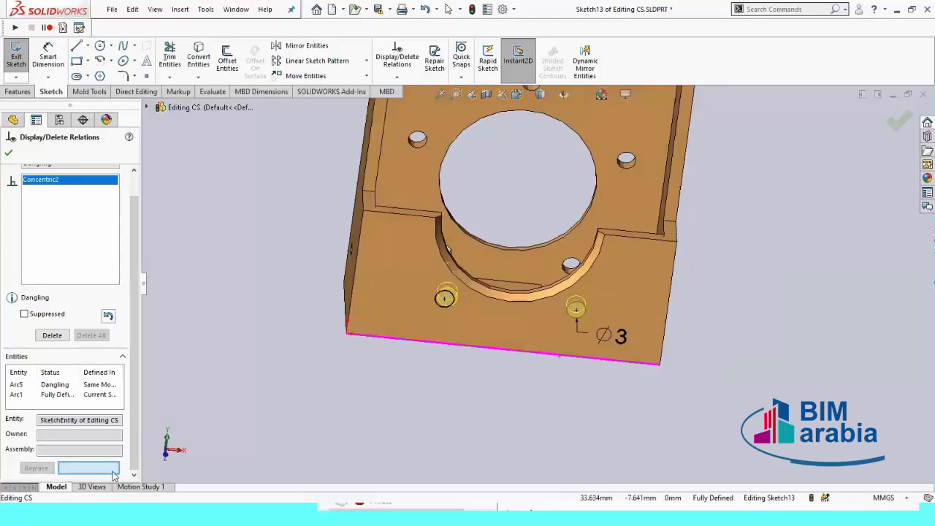
pyautogui.moveTo(428, 380); pyautogui.dragTo(555, 244, button='middle')
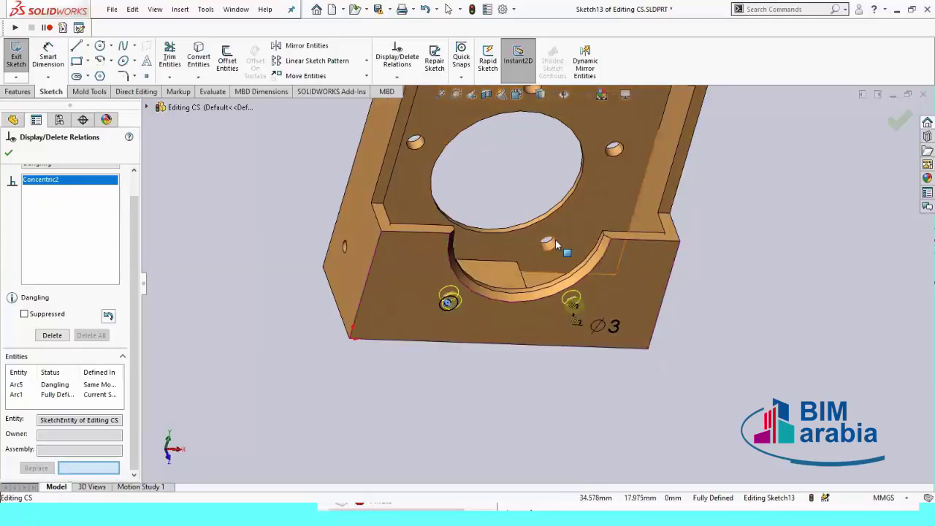
pyautogui.click(556, 243)
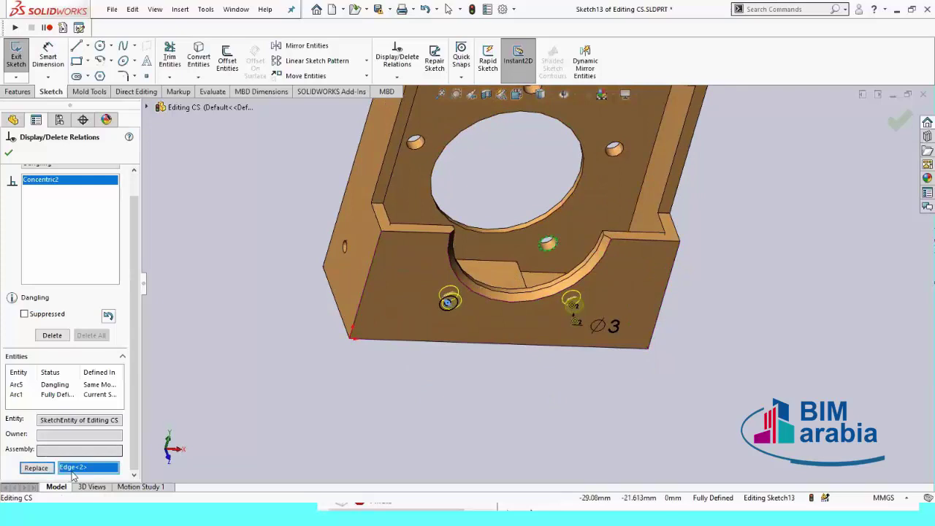
pyautogui.click(40, 468)
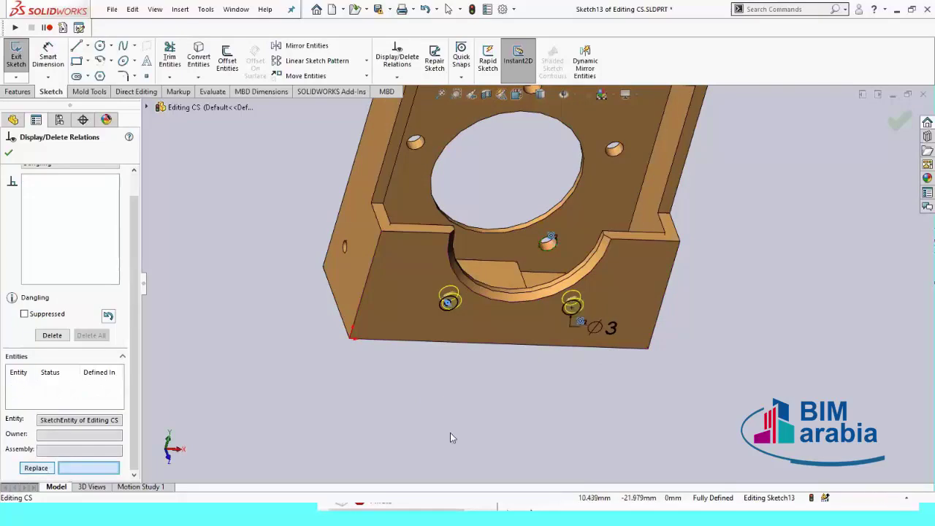
pyautogui.click(9, 154)
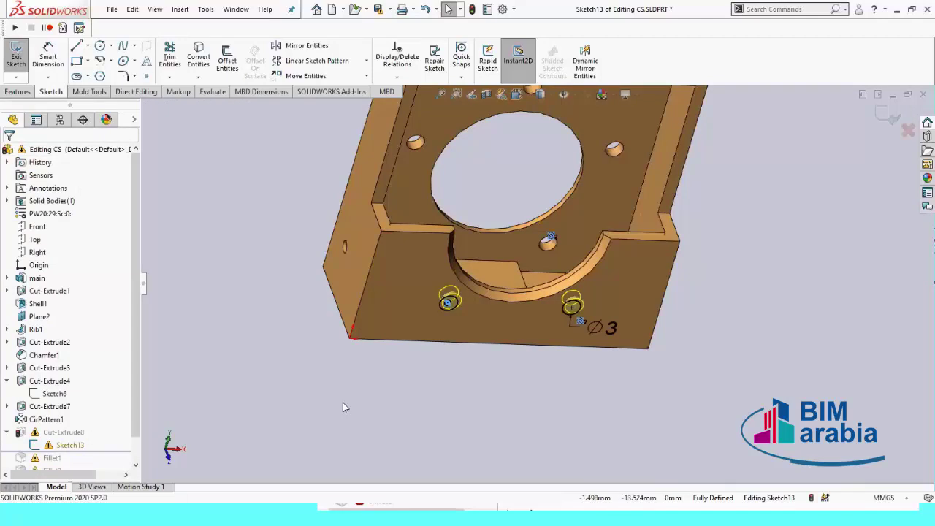
pyautogui.moveTo(343, 407); pyautogui.dragTo(397, 380, button='middle')
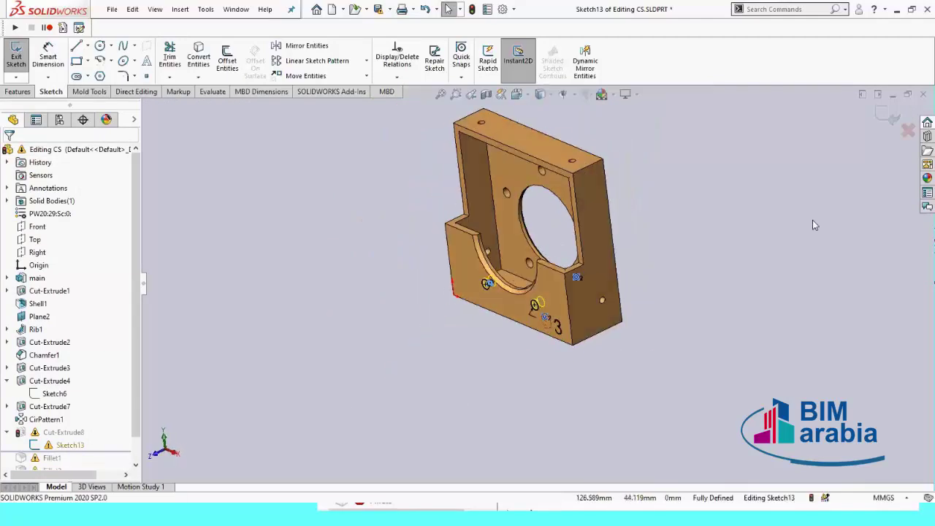
# - Exit Sketch13 and roll the model forward to include Fillet1
pyautogui.click(882, 119)
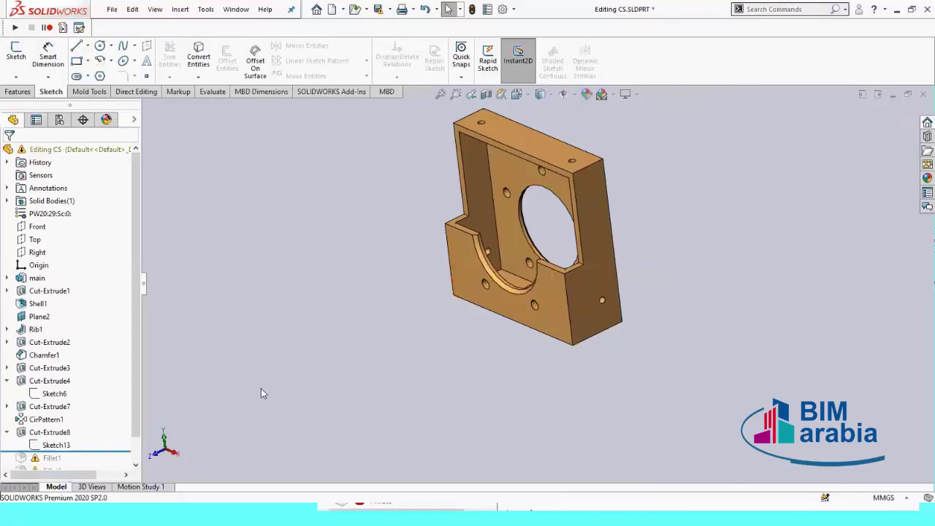
pyautogui.moveTo(261, 392)
pyautogui.mouseDown(button='middle')
pyautogui.moveTo(337, 301)
pyautogui.moveTo(318, 188)
pyautogui.moveTo(348, 286)
pyautogui.moveTo(289, 378)
pyautogui.moveTo(290, 349)
pyautogui.moveTo(309, 340)
pyautogui.moveTo(219, 365)
pyautogui.mouseUp(button='middle')
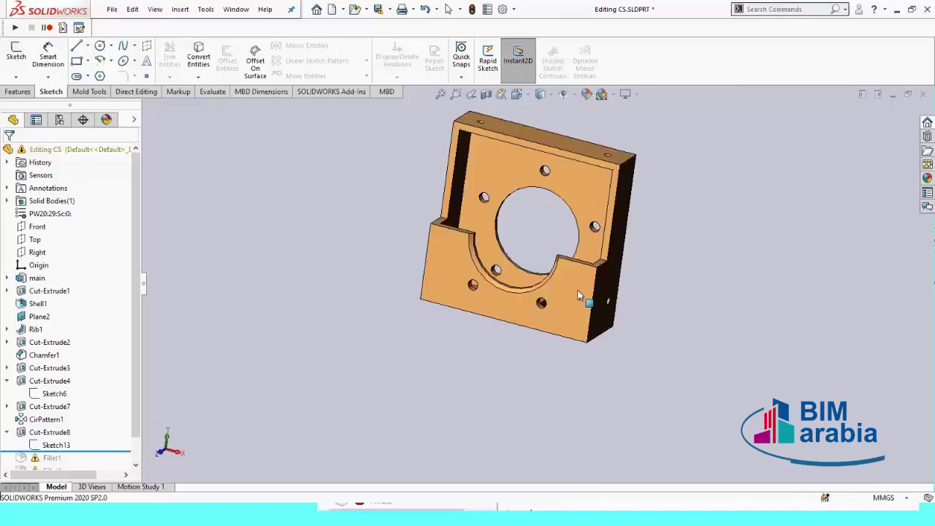
pyautogui.scroll(-2, 62, 438)
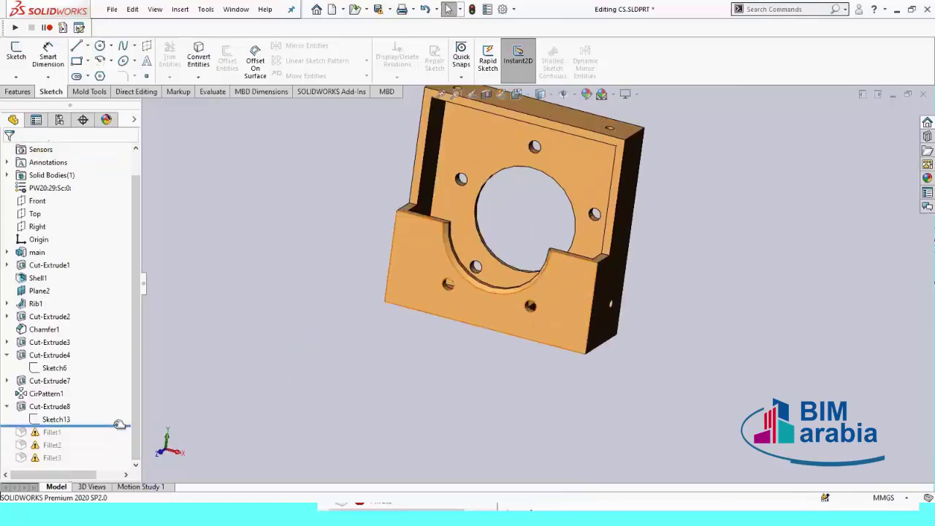
pyautogui.moveTo(119, 425); pyautogui.dragTo(115, 438)
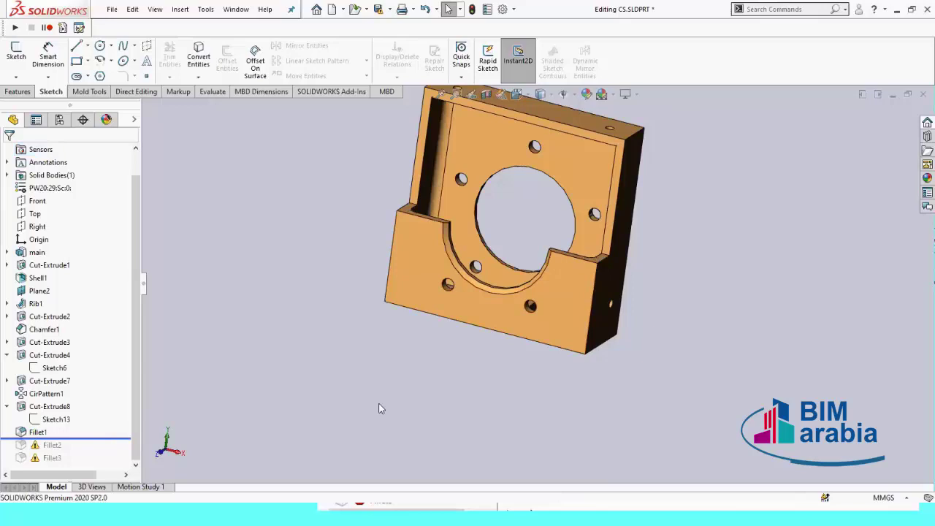
# - Roll forward past Fillet2 and select it to check its fillet failure
pyautogui.moveTo(450, 409)
pyautogui.mouseDown(button='middle')
pyautogui.moveTo(439, 443)
pyautogui.moveTo(433, 387)
pyautogui.mouseUp(button='middle')
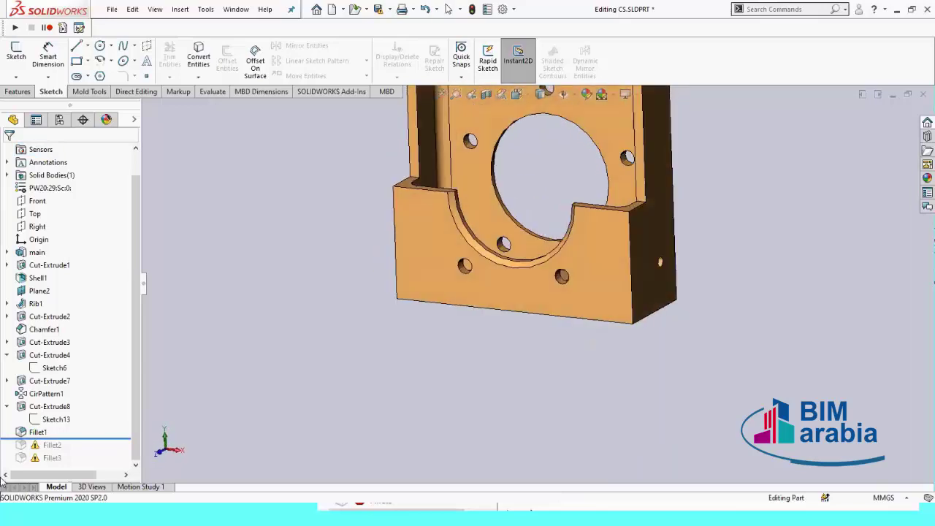
pyautogui.click(112, 439)
pyautogui.moveTo(112, 446); pyautogui.dragTo(112, 454)
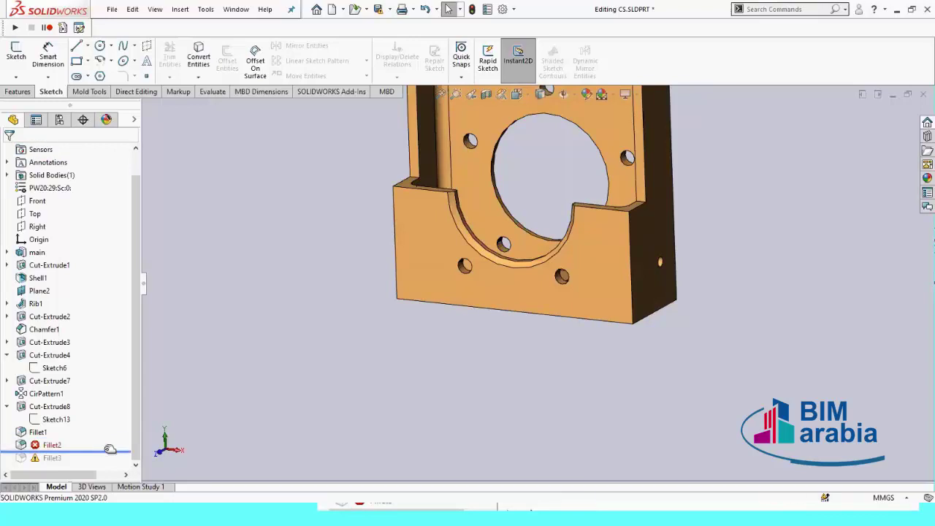
pyautogui.press('f')
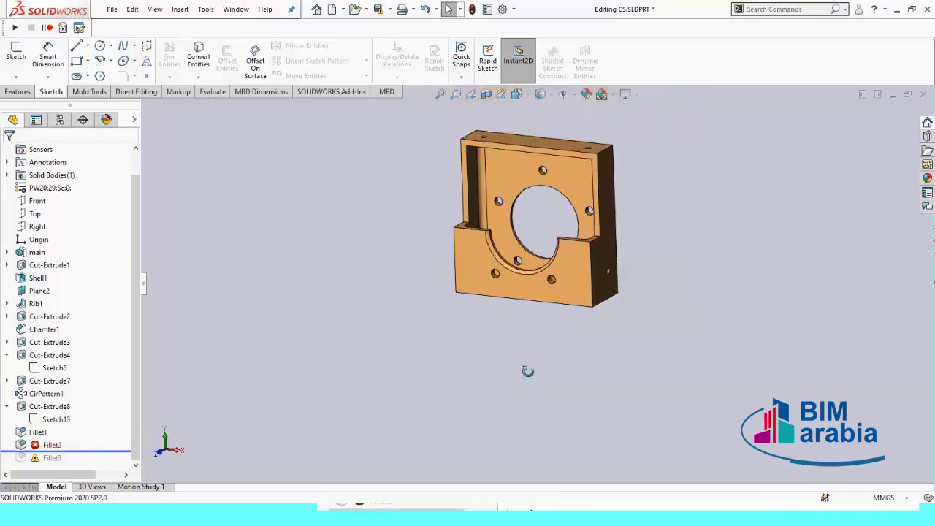
pyautogui.moveTo(529, 368)
pyautogui.mouseDown(button='middle')
pyautogui.moveTo(475, 409)
pyautogui.moveTo(482, 403)
pyautogui.mouseUp(button='middle')
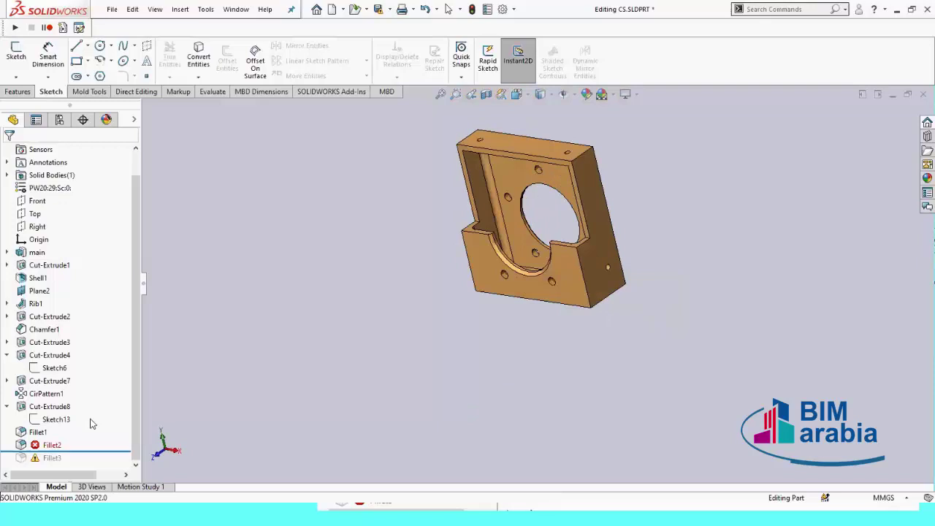
pyautogui.click(24, 445)
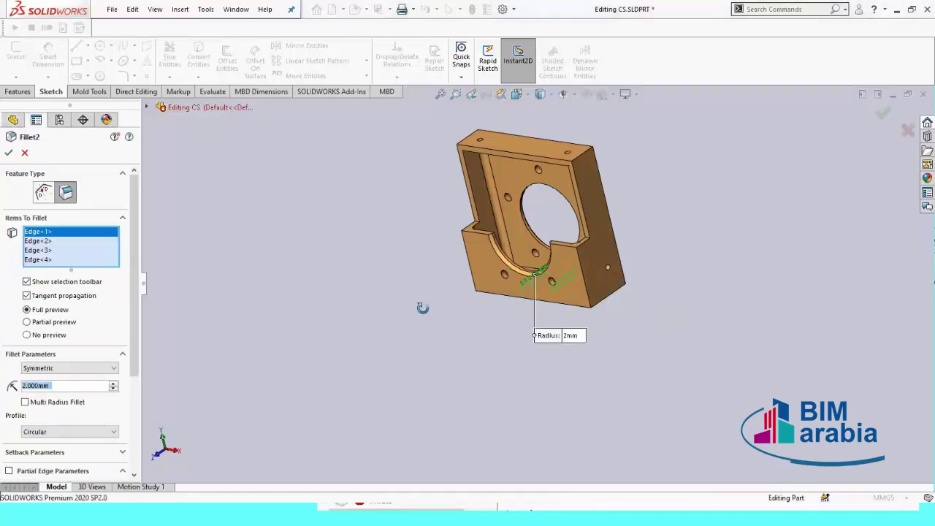
# - Orbit and zoom around the part to inspect Fillet2's four 2 mm fillet edges
pyautogui.moveTo(422, 308); pyautogui.dragTo(449, 348, button='middle')
pyautogui.scroll(3, 448, 349)
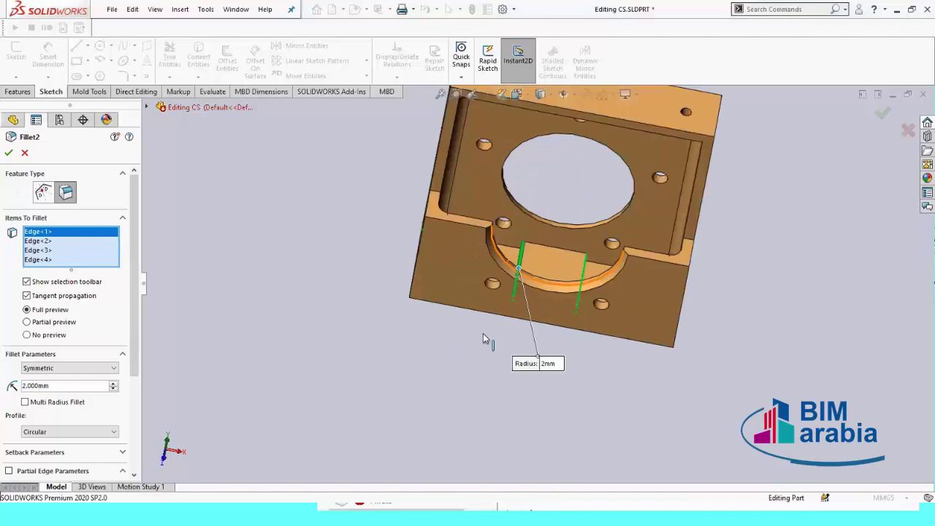
pyautogui.scroll(3, 483, 339)
pyautogui.scroll(2, 468, 351)
pyautogui.moveTo(454, 371); pyautogui.dragTo(556, 176, button='middle')
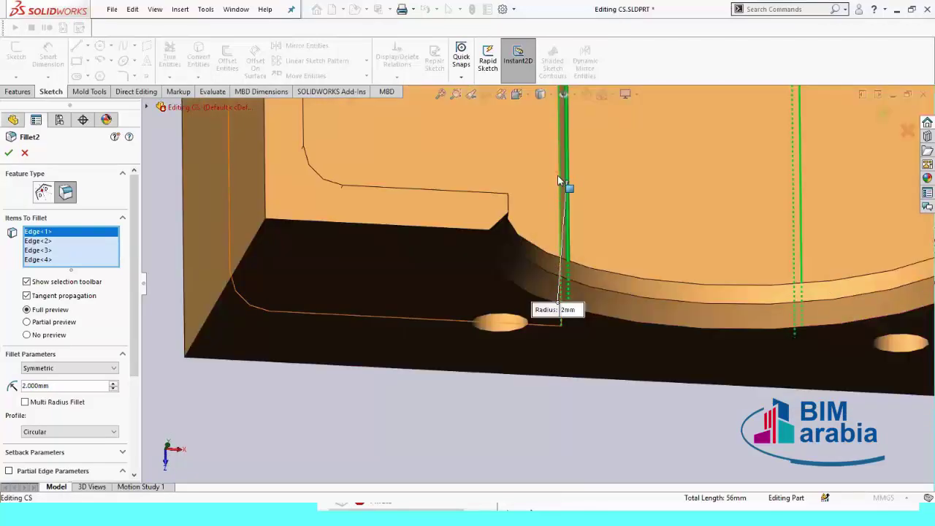
pyautogui.moveTo(591, 212); pyautogui.dragTo(594, 261, button='middle')
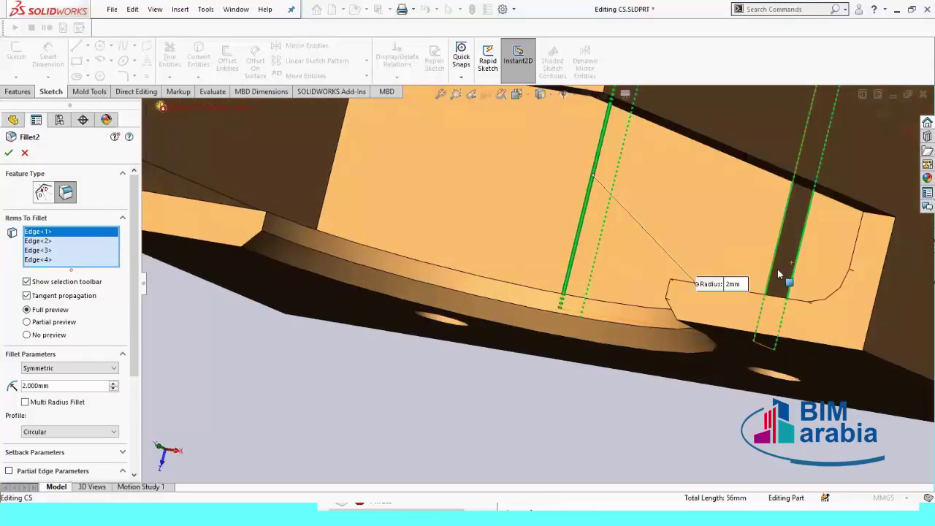
pyautogui.moveTo(592, 399)
pyautogui.mouseDown(button='middle')
pyautogui.moveTo(465, 369)
pyautogui.moveTo(458, 358)
pyautogui.moveTo(470, 304)
pyautogui.moveTo(488, 292)
pyautogui.mouseUp(button='middle')
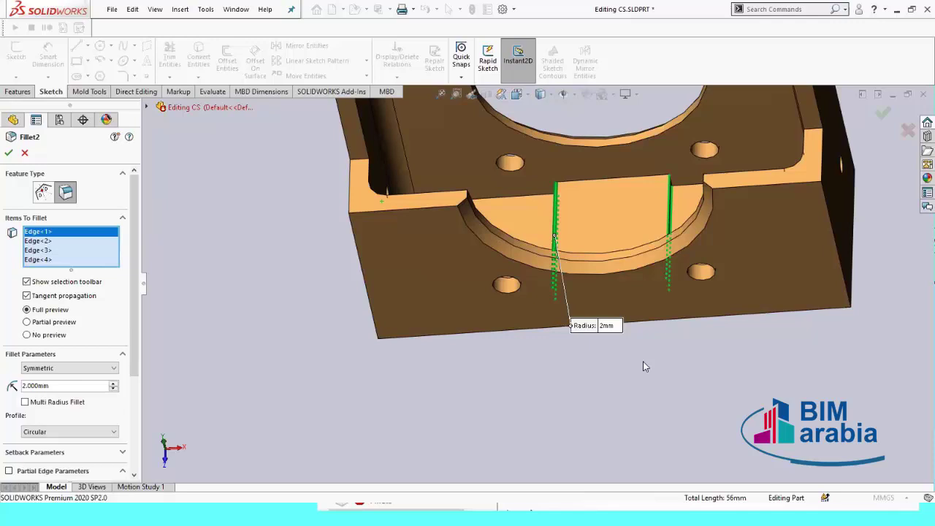
pyautogui.moveTo(643, 361)
pyautogui.mouseDown(button='middle')
pyautogui.moveTo(679, 397)
pyautogui.moveTo(294, 212)
pyautogui.mouseUp(button='middle')
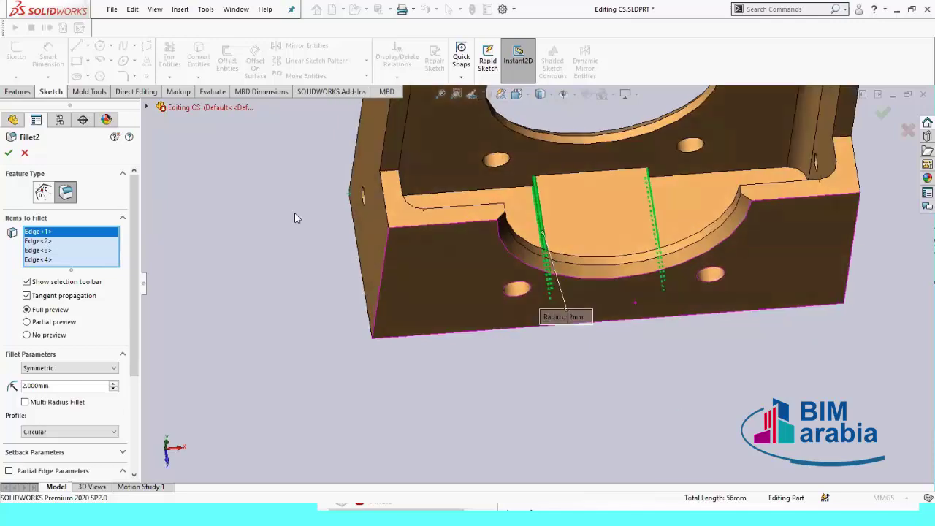
pyautogui.click(208, 92)
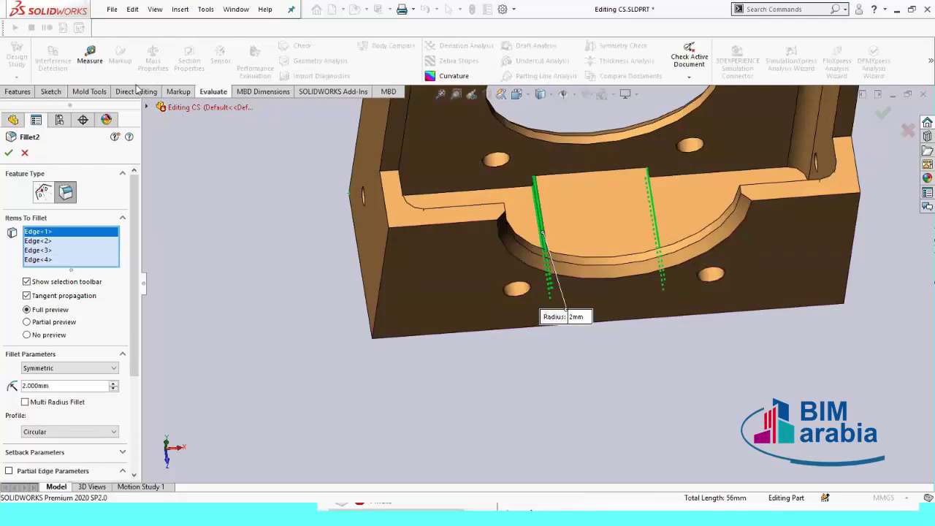
pyautogui.click(89, 55)
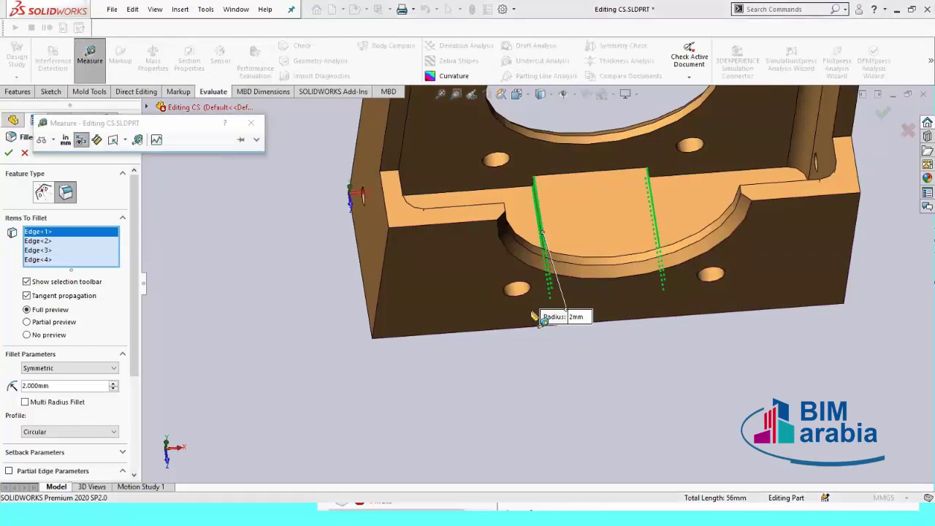
pyautogui.click(597, 212)
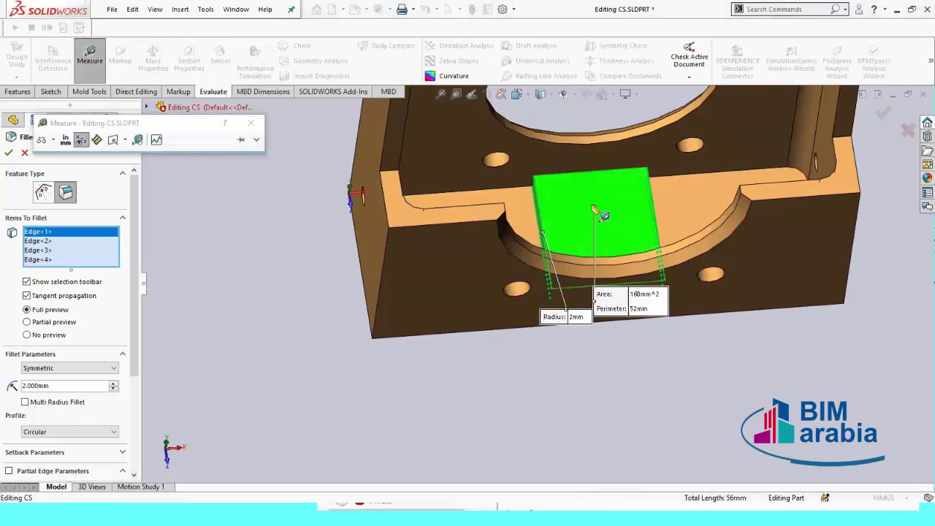
pyautogui.click(500, 199)
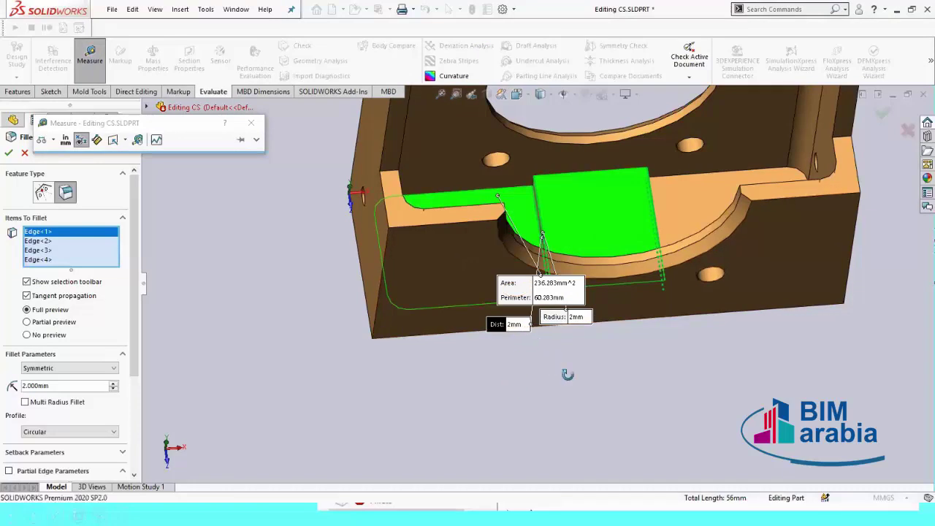
pyautogui.moveTo(568, 374)
pyautogui.mouseDown(button='middle')
pyautogui.moveTo(559, 355)
pyautogui.moveTo(564, 232)
pyautogui.mouseUp(button='middle')
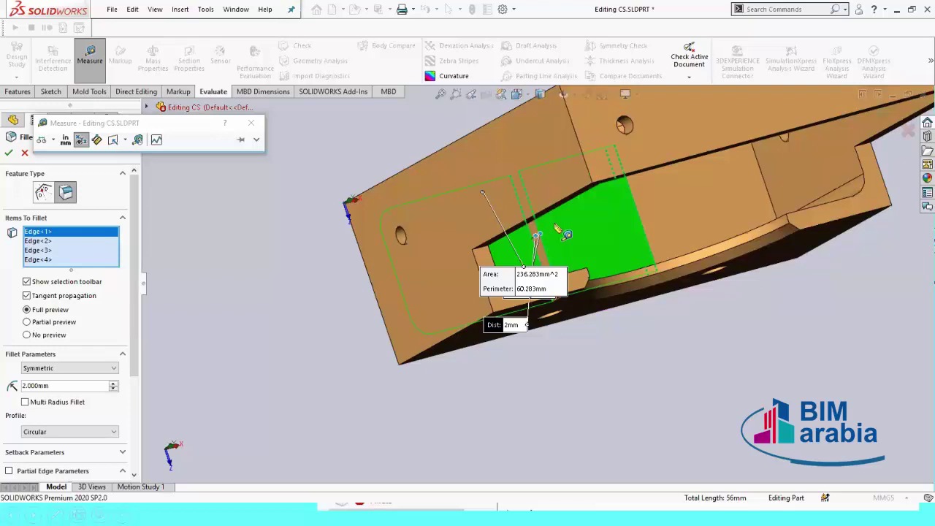
pyautogui.scroll(-2, 554, 267)
pyautogui.scroll(-2, 554, 267)
pyautogui.scroll(-1, 554, 267)
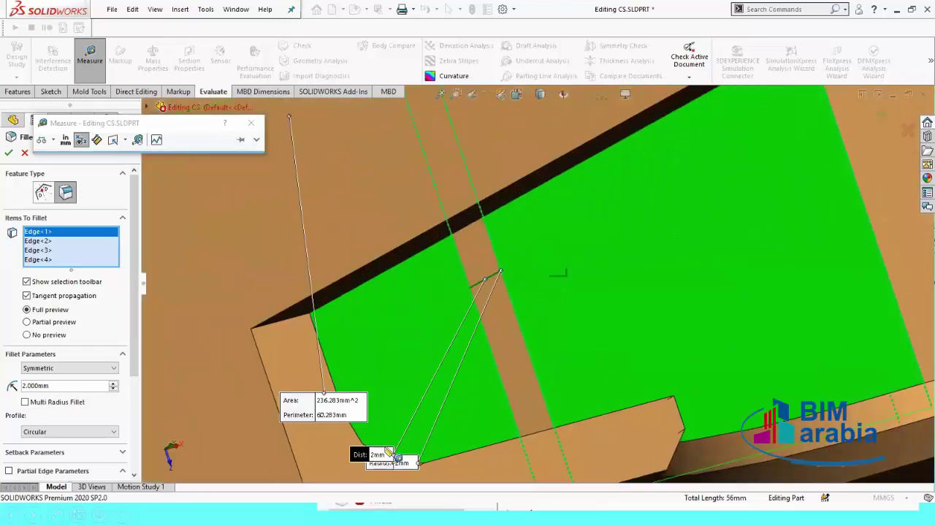
pyautogui.scroll(1, 596, 342)
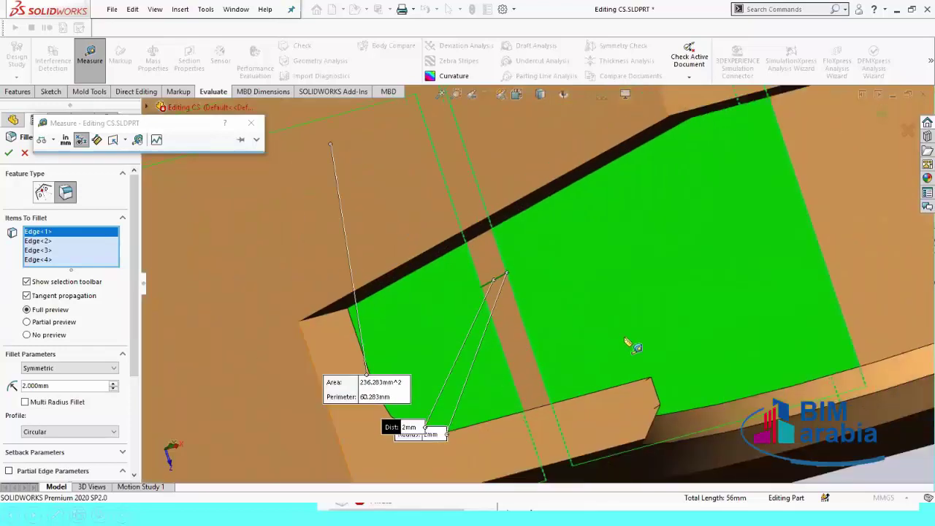
pyautogui.scroll(2, 630, 345)
pyautogui.scroll(2, 636, 365)
pyautogui.moveTo(642, 393); pyautogui.dragTo(633, 376, button='middle')
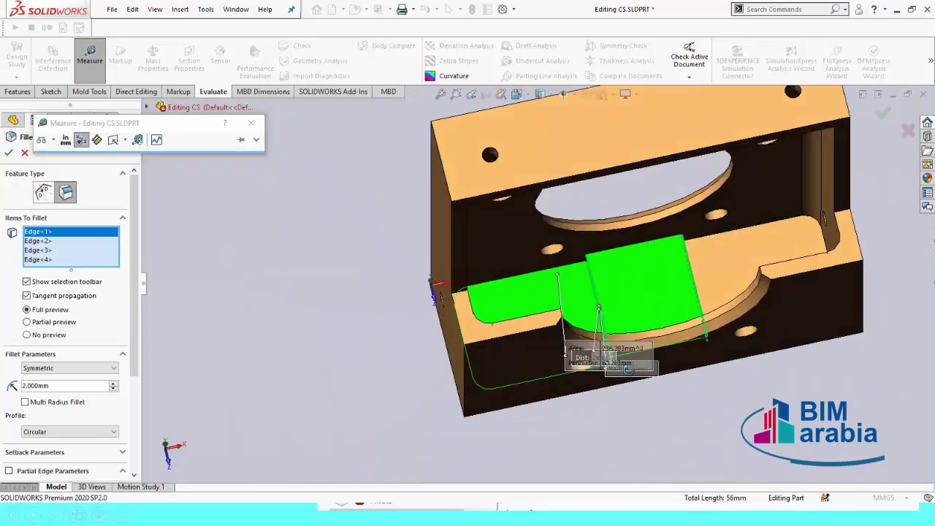
pyautogui.click(252, 130)
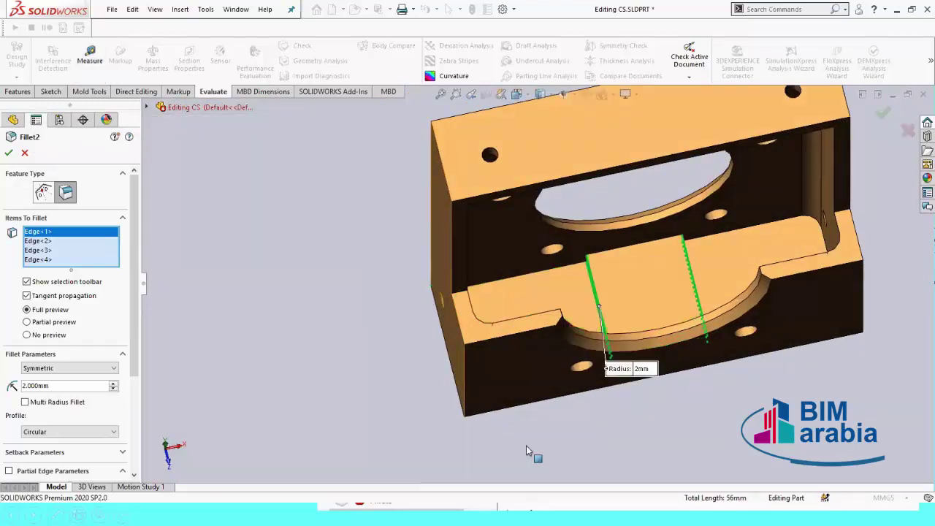
pyautogui.moveTo(526, 446); pyautogui.dragTo(583, 295, button='middle')
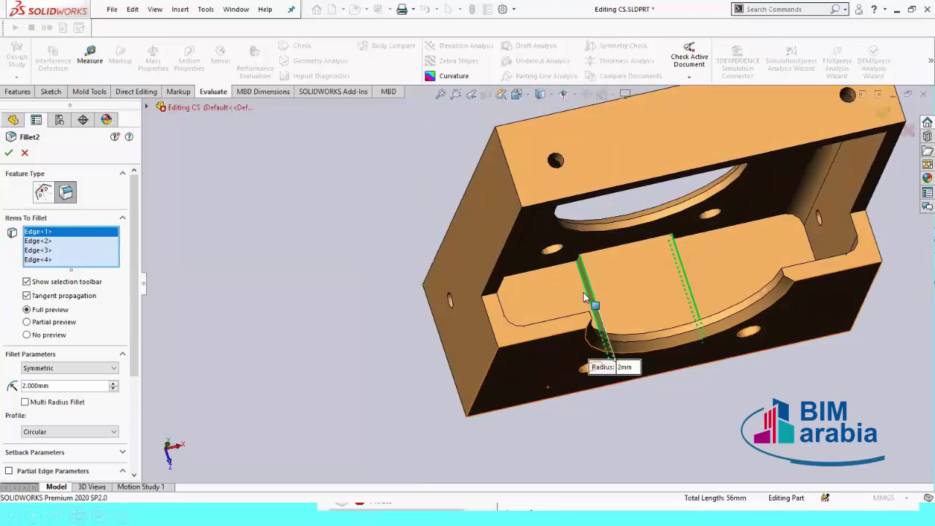
pyautogui.scroll(-2, 585, 297)
pyautogui.scroll(-2, 570, 285)
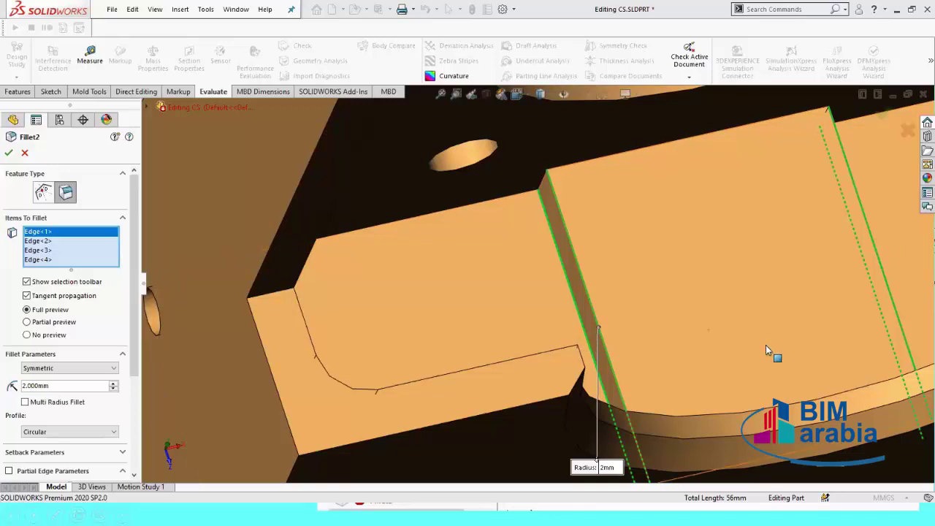
pyautogui.moveTo(334, 265)
pyautogui.mouseDown(button='middle')
pyautogui.moveTo(259, 295)
pyautogui.moveTo(2, 156)
pyautogui.mouseUp(button='middle')
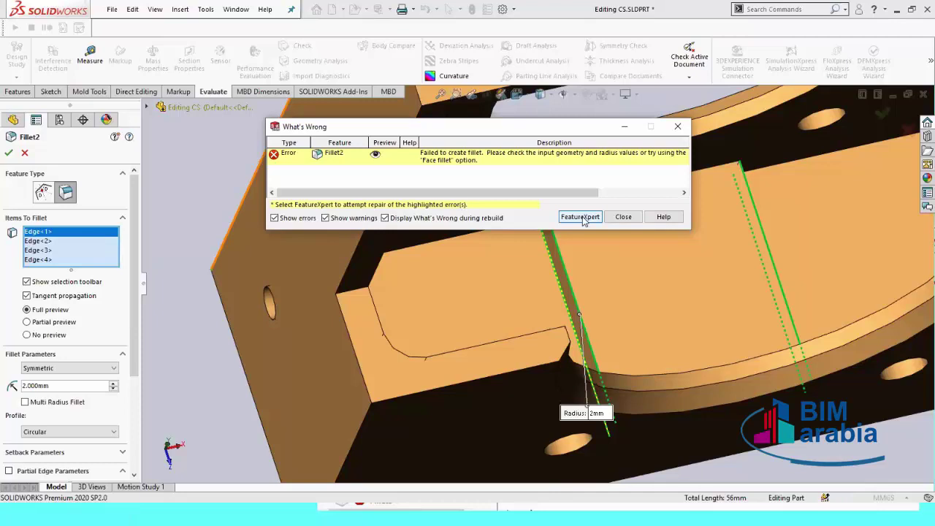
pyautogui.click(580, 217)
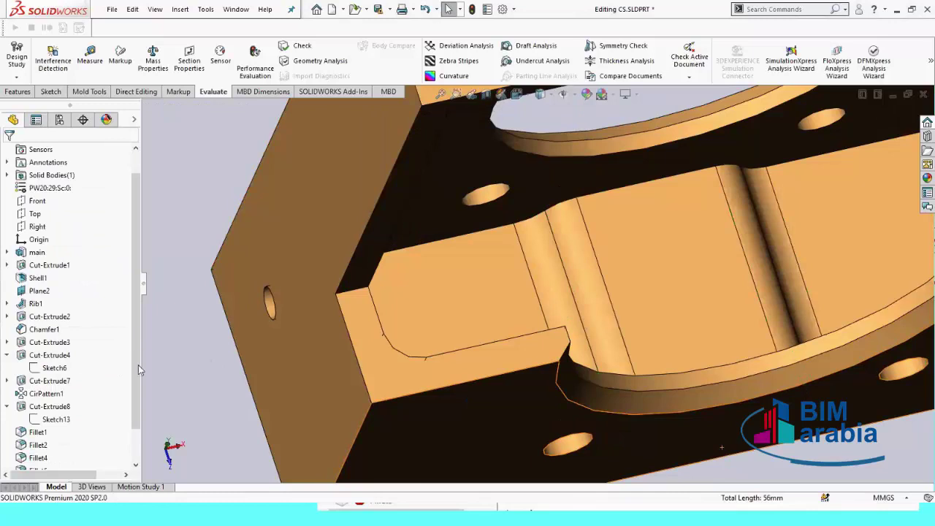
pyautogui.scroll(-1, 138, 366)
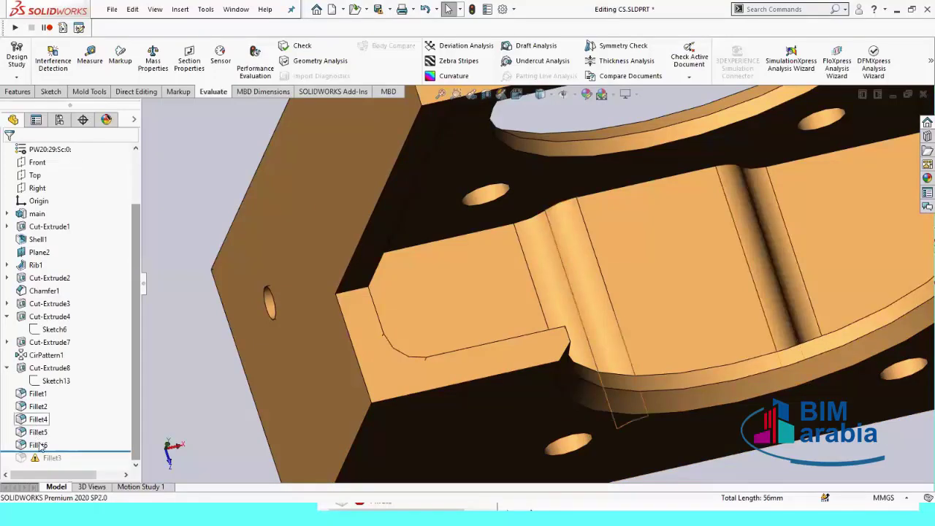
pyautogui.scroll(3, 310, 367)
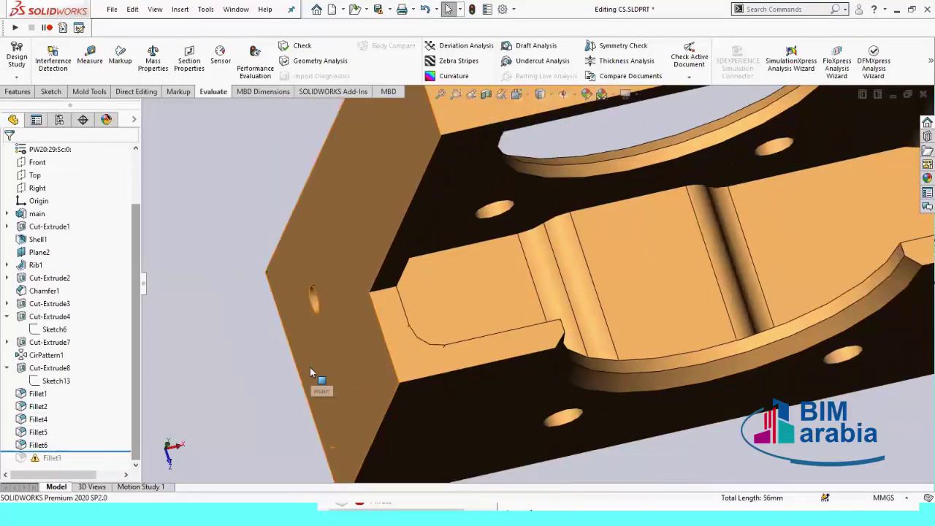
pyautogui.scroll(3, 309, 367)
pyautogui.moveTo(307, 361); pyautogui.dragTo(291, 371, button='middle')
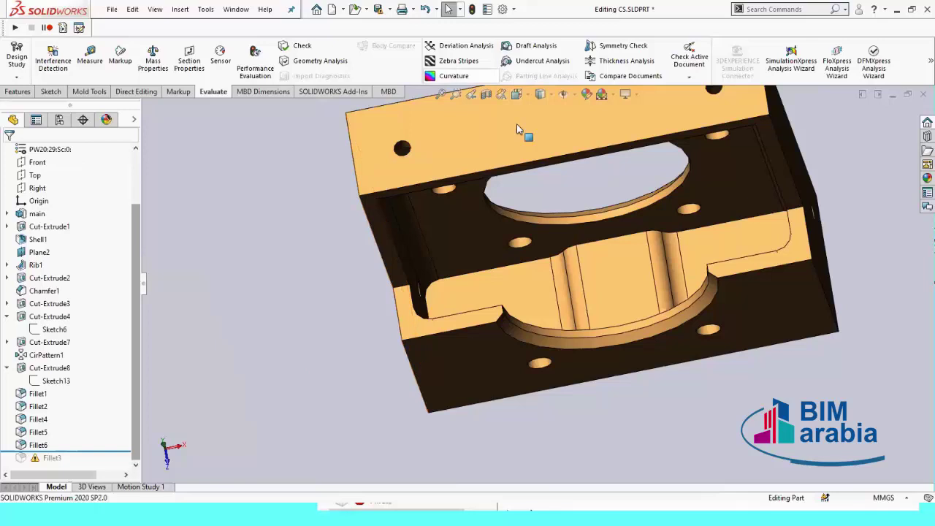
pyautogui.scroll(-3, 571, 271)
pyautogui.scroll(-3, 577, 274)
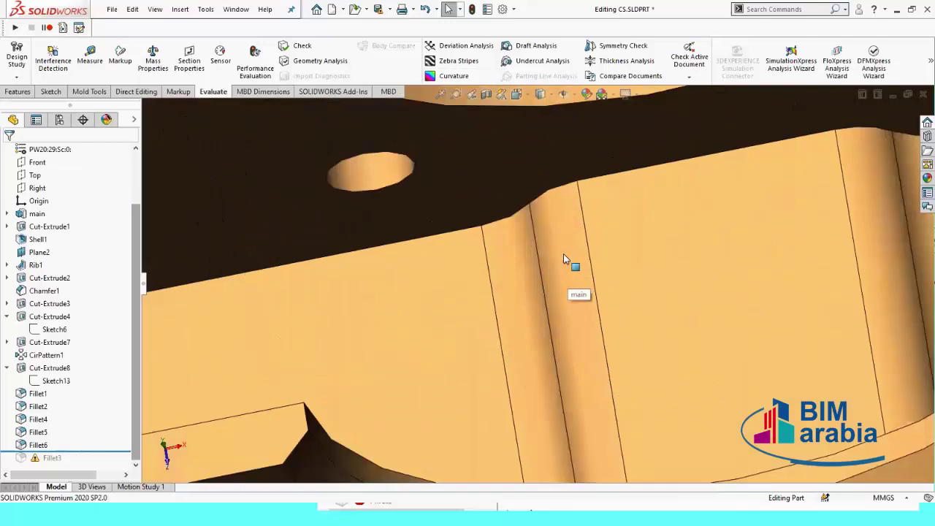
pyautogui.scroll(-2, 564, 255)
pyautogui.click(590, 326)
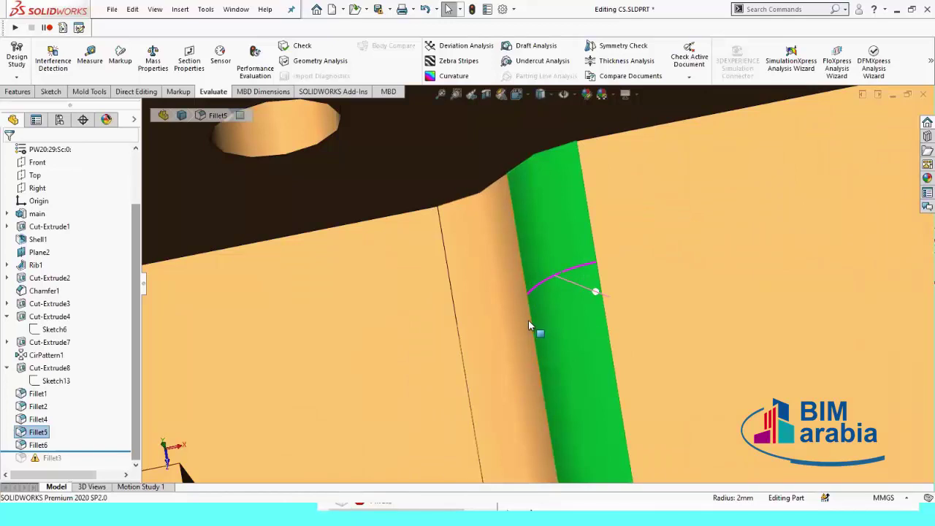
pyautogui.click(491, 358)
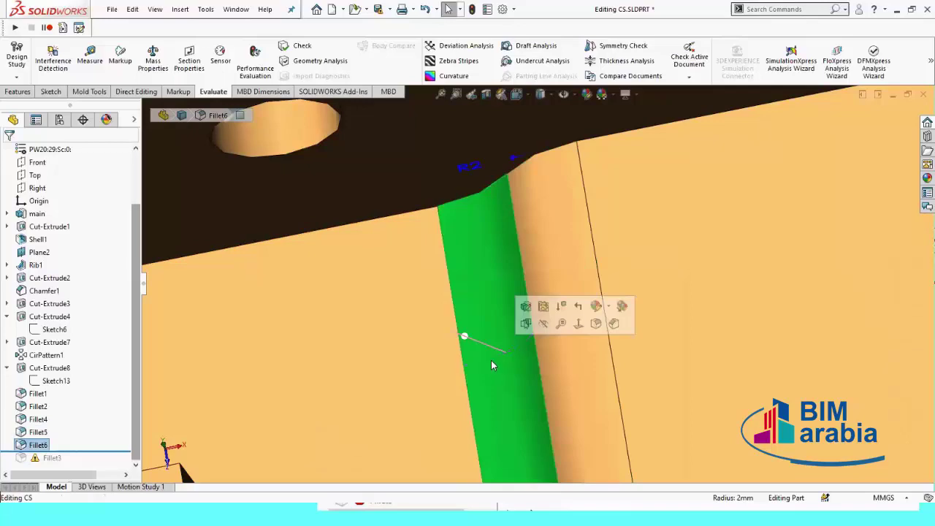
pyautogui.click(563, 364)
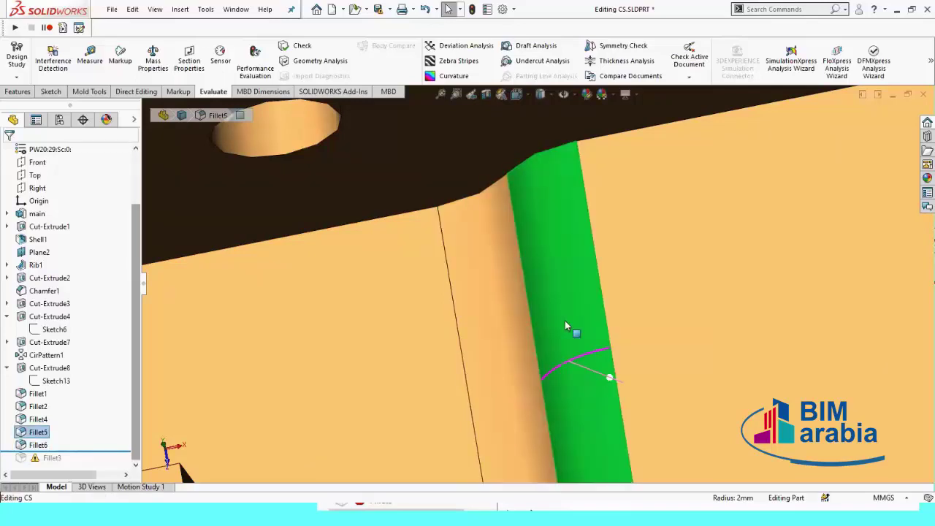
pyautogui.click(536, 377)
pyautogui.moveTo(536, 377)
pyautogui.mouseDown(button='middle')
pyautogui.moveTo(518, 380)
pyautogui.moveTo(691, 255)
pyautogui.mouseUp(button='middle')
pyautogui.scroll(3, 690, 256)
pyautogui.scroll(3, 663, 280)
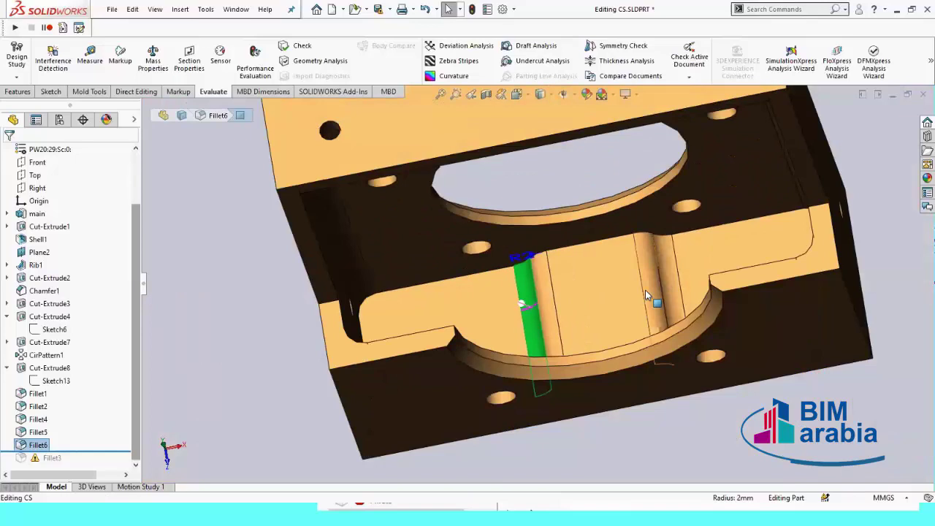
pyautogui.click(646, 292)
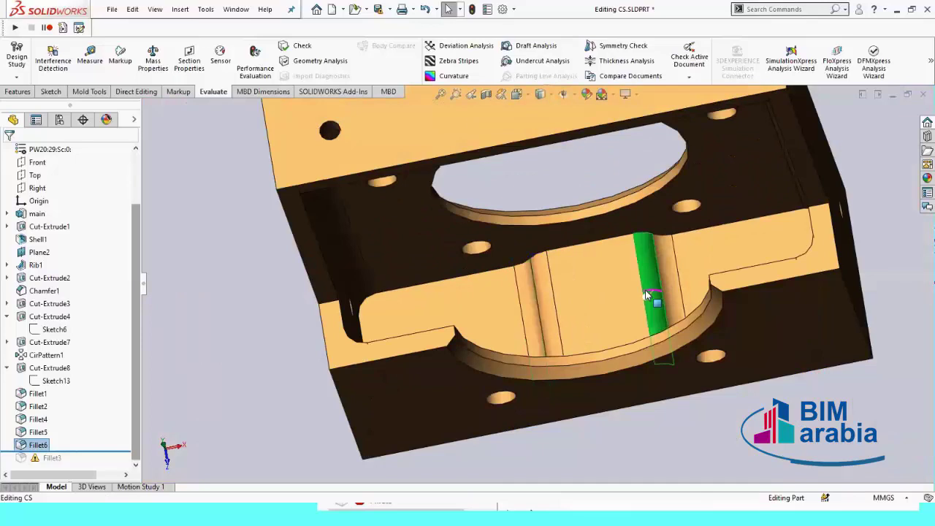
pyautogui.click(655, 433)
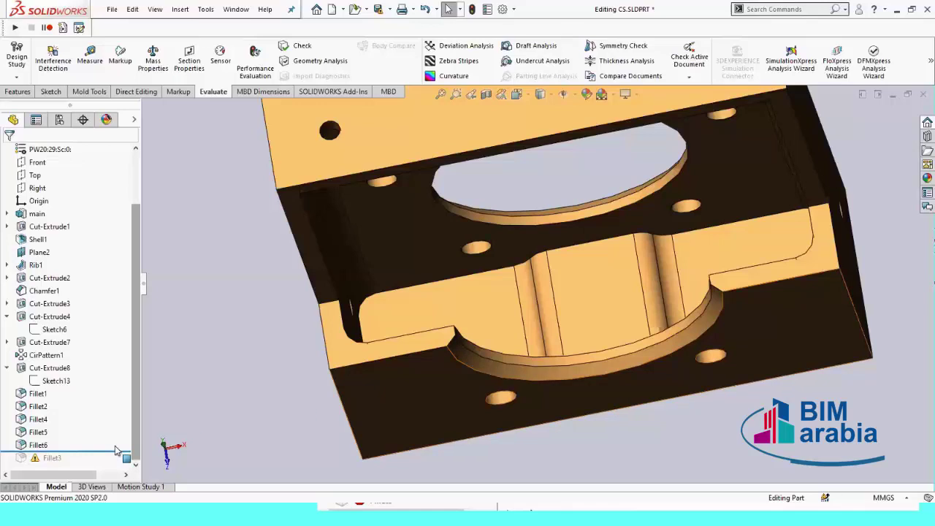
pyautogui.moveTo(107, 450); pyautogui.dragTo(108, 464)
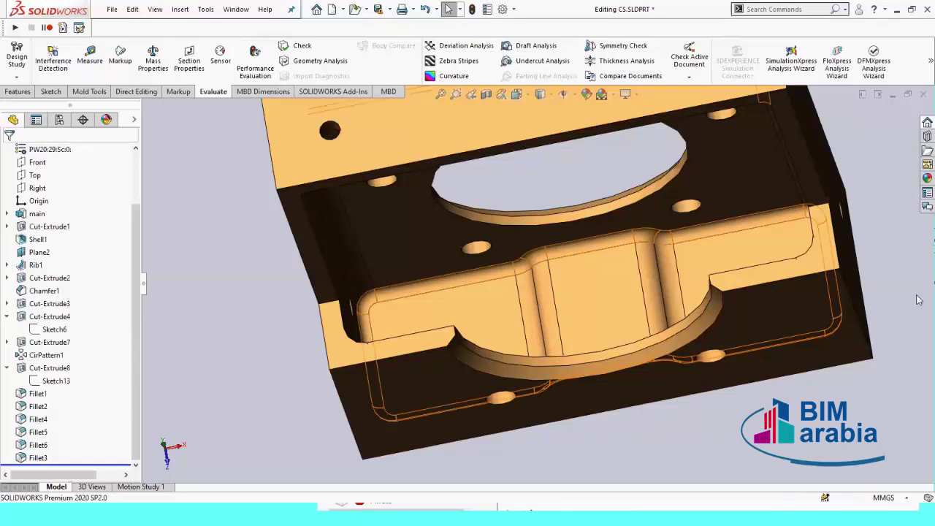
pyautogui.press('f')
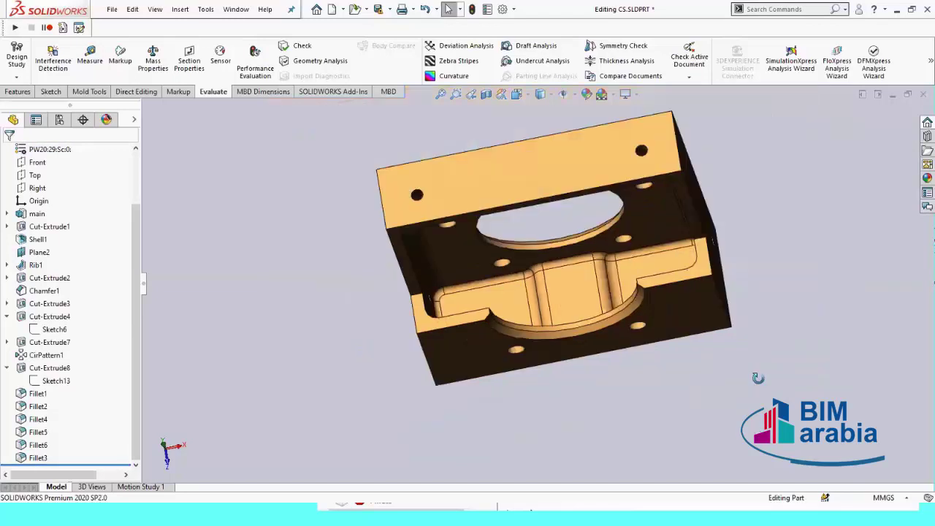
pyautogui.moveTo(760, 379)
pyautogui.mouseDown(button='middle')
pyautogui.moveTo(510, 405)
pyautogui.moveTo(378, 361)
pyautogui.moveTo(560, 286)
pyautogui.moveTo(777, 288)
pyautogui.moveTo(769, 253)
pyautogui.moveTo(698, 233)
pyautogui.mouseUp(button='middle')
pyautogui.scroll(3, 691, 263)
pyautogui.moveTo(692, 266)
pyautogui.mouseDown(button='middle')
pyautogui.moveTo(632, 221)
pyautogui.moveTo(587, 328)
pyautogui.moveTo(380, 316)
pyautogui.moveTo(605, 299)
pyautogui.moveTo(637, 317)
pyautogui.mouseUp(button='middle')
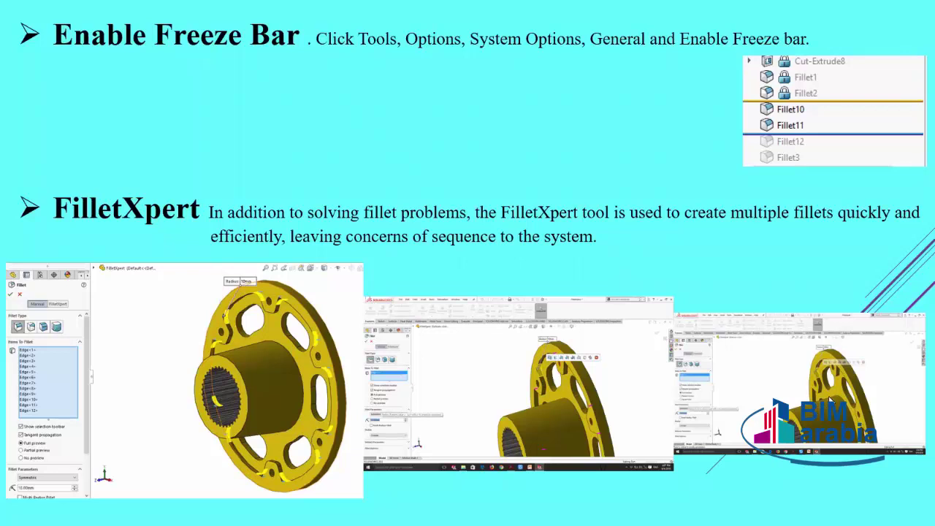
pyautogui.hotkey('alt', 'Tab')
pyautogui.hotkey('alt', 'Tab')
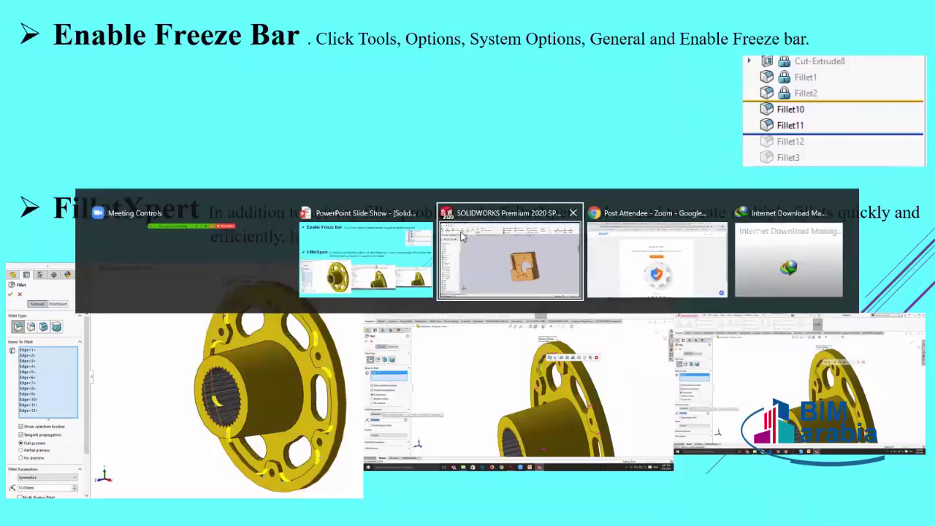
pyautogui.click(461, 236)
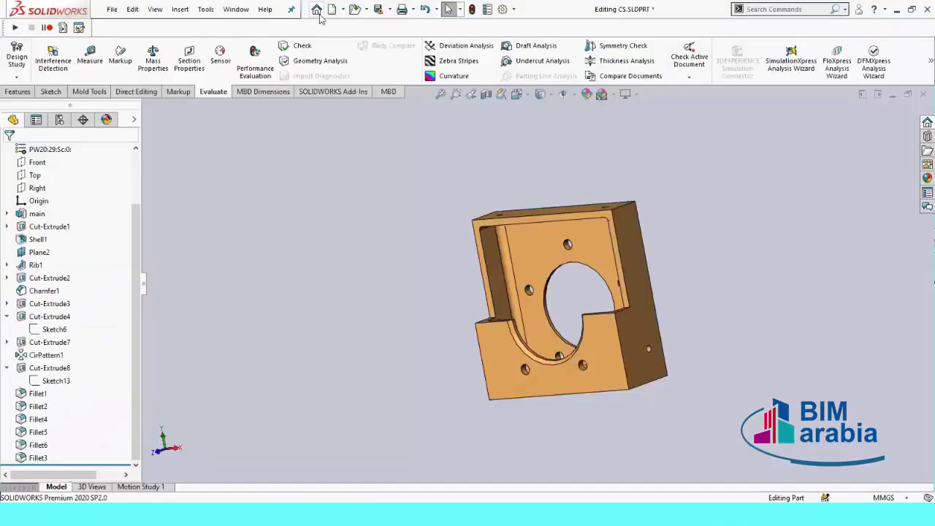
pyautogui.click(316, 10)
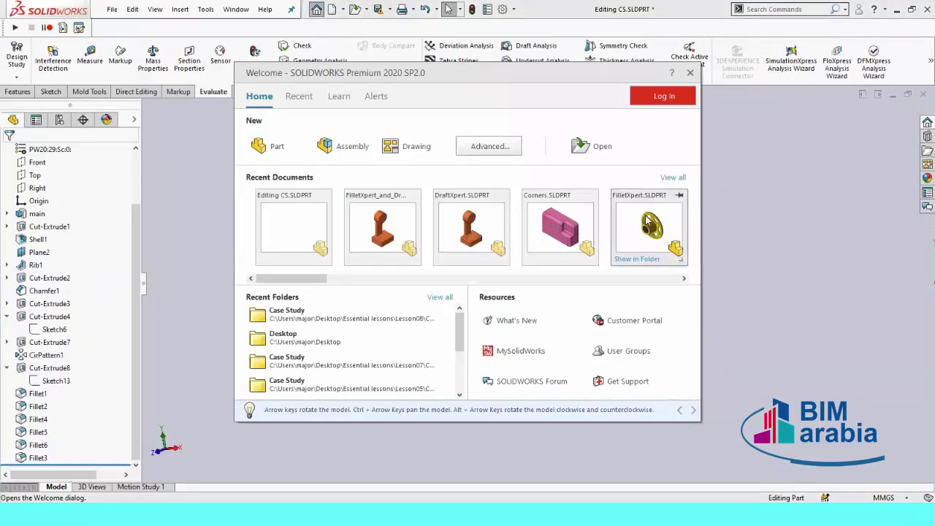
pyautogui.click(647, 220)
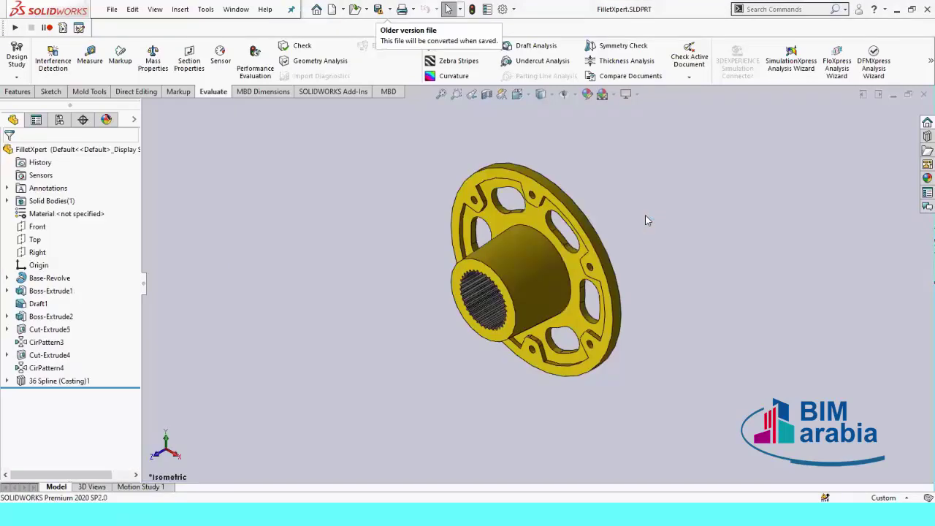
pyautogui.scroll(-2, 646, 234)
pyautogui.scroll(-2, 610, 307)
pyautogui.scroll(2, 610, 307)
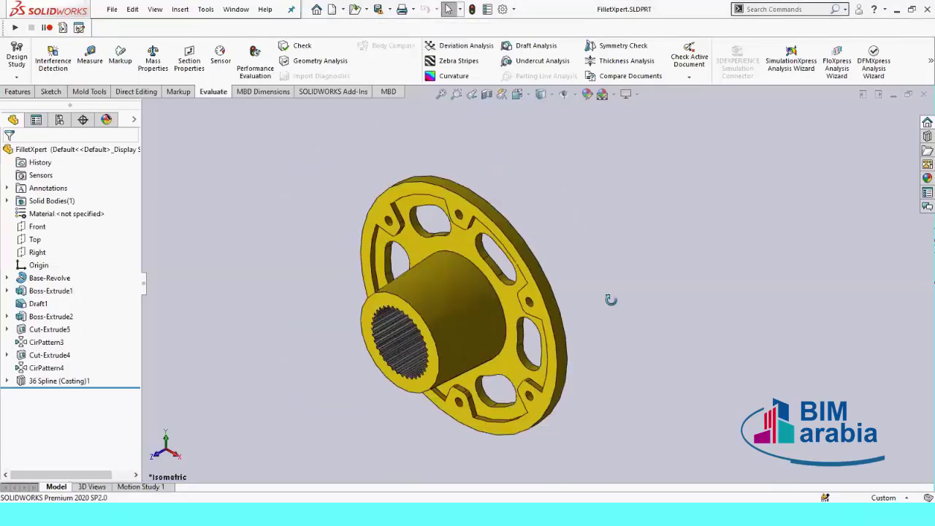
pyautogui.moveTo(609, 300)
pyautogui.mouseDown(button='middle')
pyautogui.moveTo(601, 231)
pyautogui.moveTo(600, 284)
pyautogui.moveTo(626, 319)
pyautogui.mouseUp(button='middle')
pyautogui.scroll(2, 600, 283)
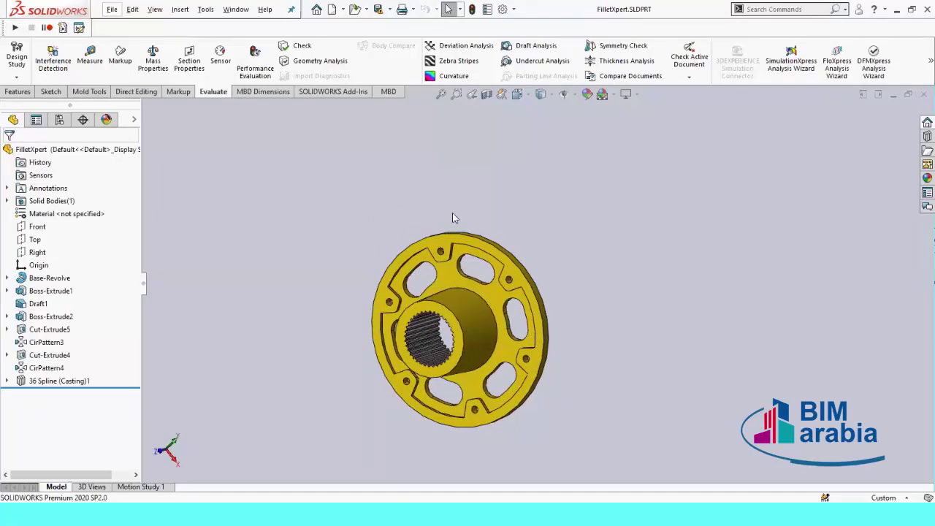
pyautogui.hotkey('alt', 'Tab')
pyautogui.hotkey('alt', 'Tab')
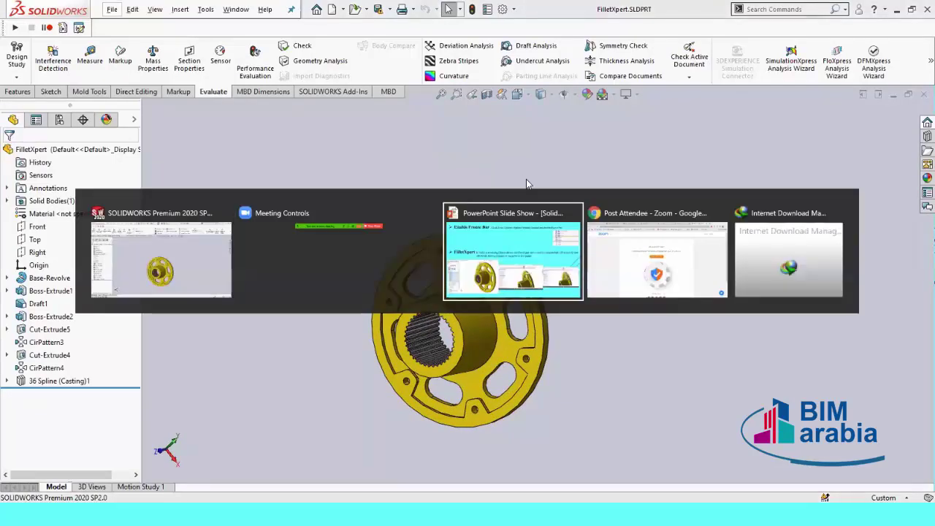
pyautogui.hotkey('alt', 'Tab')
pyautogui.hotkey('alt', 'Tab')
pyautogui.hotkey('alt', 'Tab')
pyautogui.hotkey('alt', 'Tab')
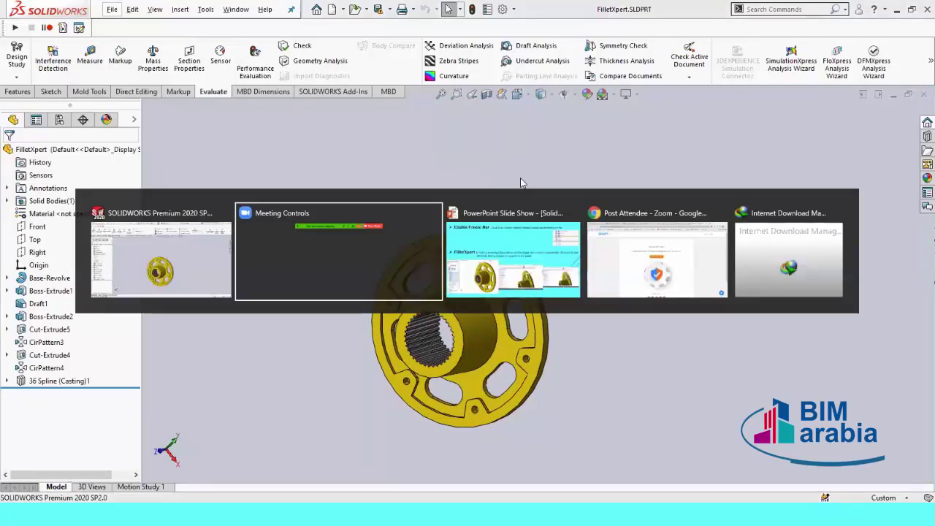
pyautogui.hotkey('alt', 'Tab')
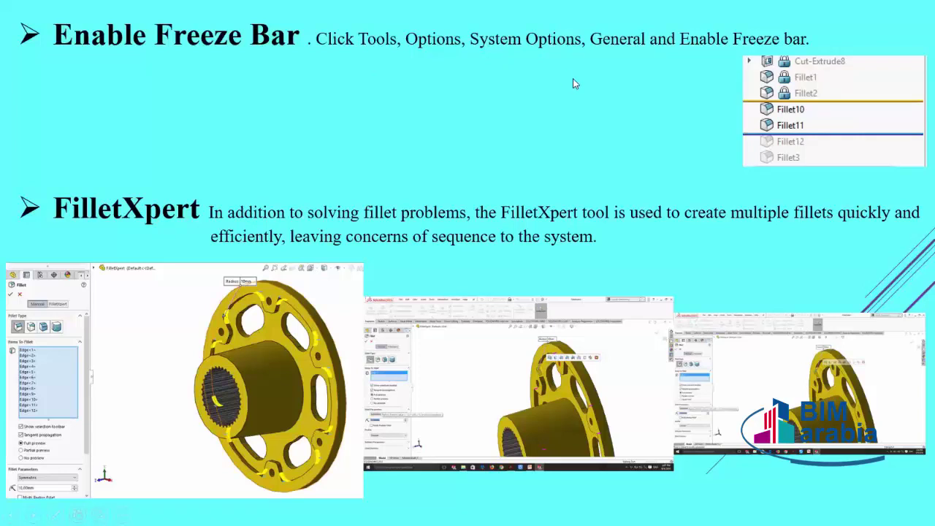
pyautogui.hotkey('alt', 'Tab')
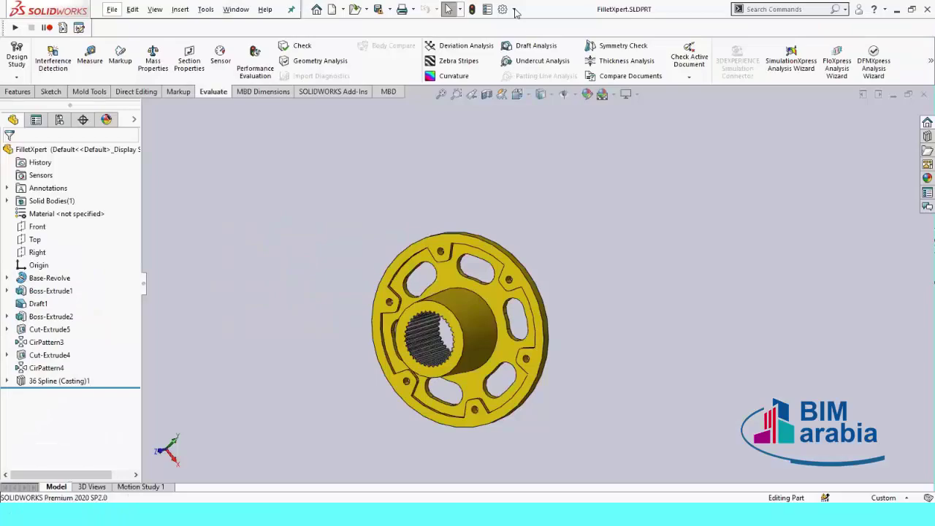
# - Check Enable Freeze bar in System Options > General and close the options
pyautogui.click(515, 9)
pyautogui.click(520, 27)
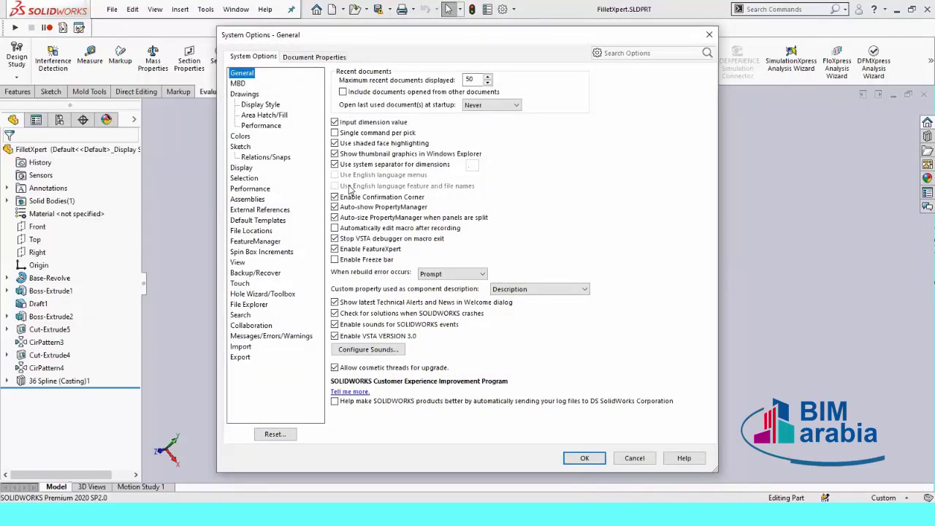
pyautogui.click(349, 261)
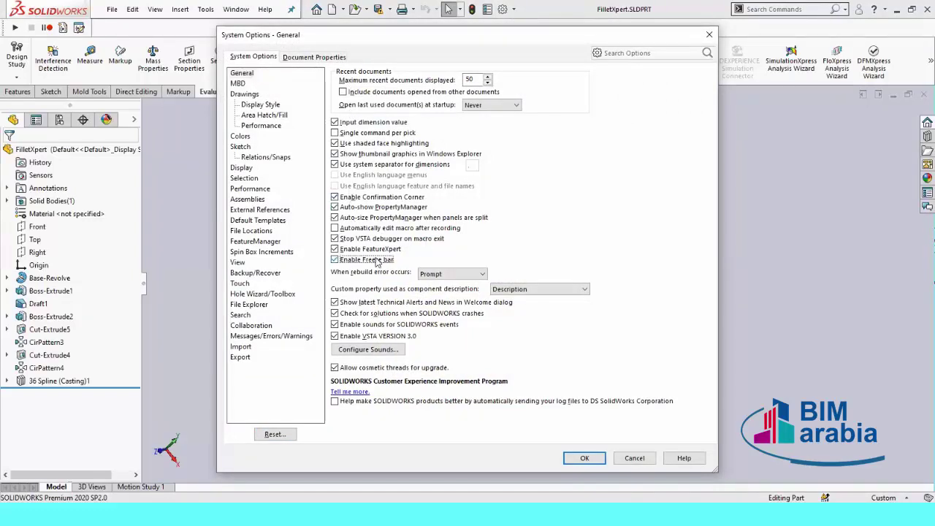
pyautogui.click(585, 459)
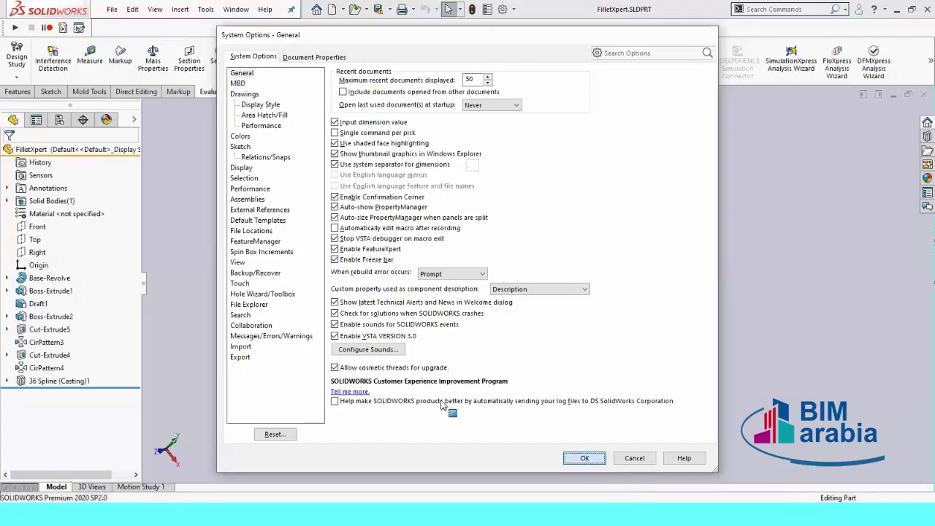
pyautogui.click(574, 464)
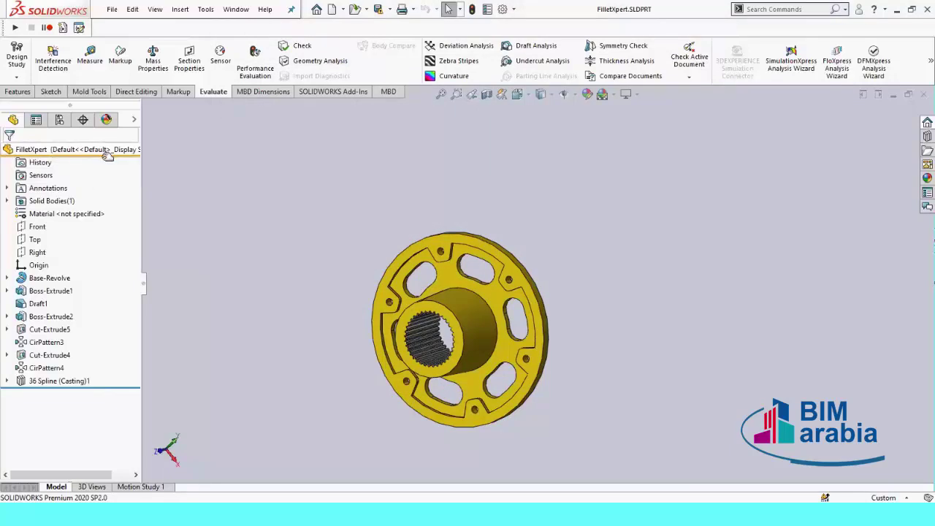
pyautogui.moveTo(108, 156); pyautogui.dragTo(56, 265)
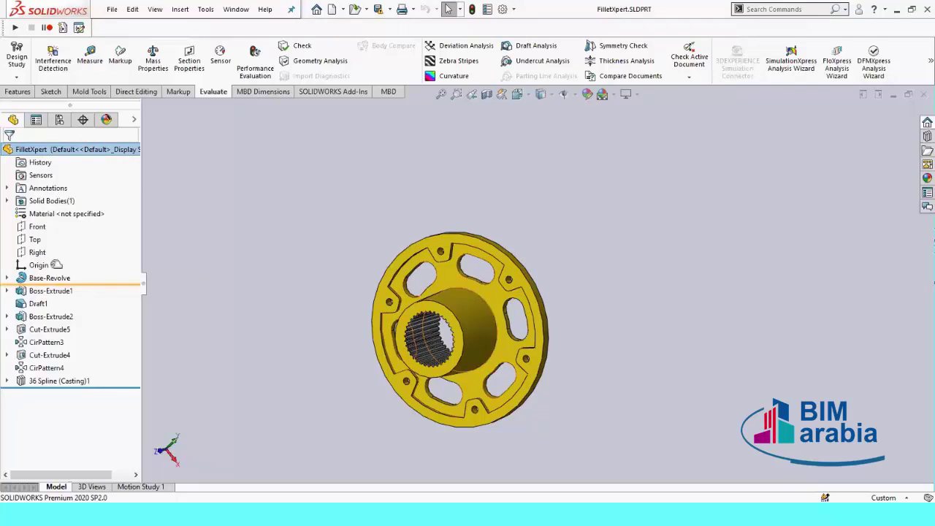
pyautogui.moveTo(55, 264)
pyautogui.mouseDown()
pyautogui.moveTo(317, 132)
pyautogui.moveTo(355, 249)
pyautogui.mouseUp()
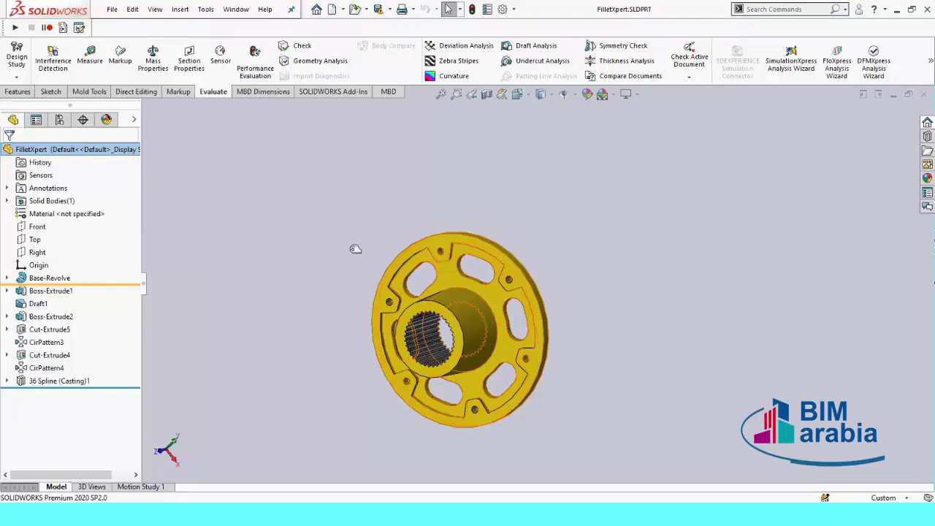
pyautogui.moveTo(355, 249); pyautogui.dragTo(352, 251)
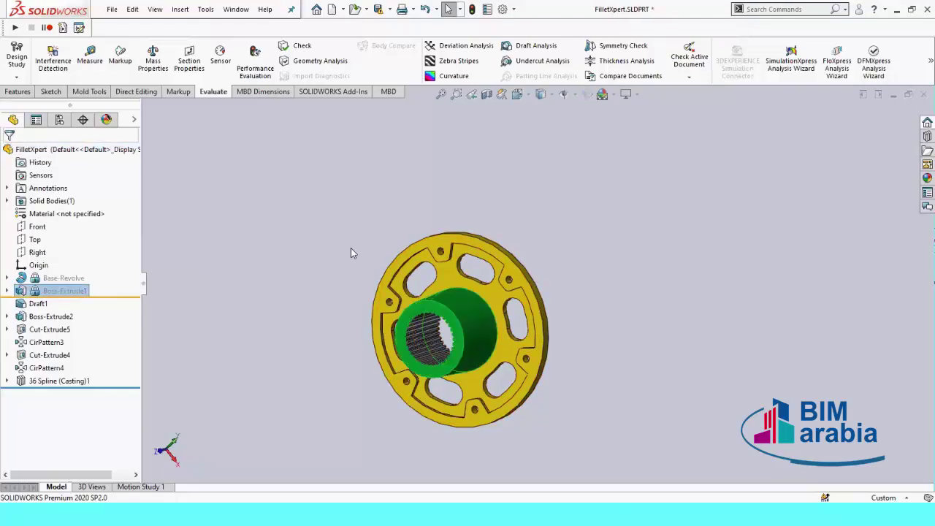
pyautogui.click(242, 300)
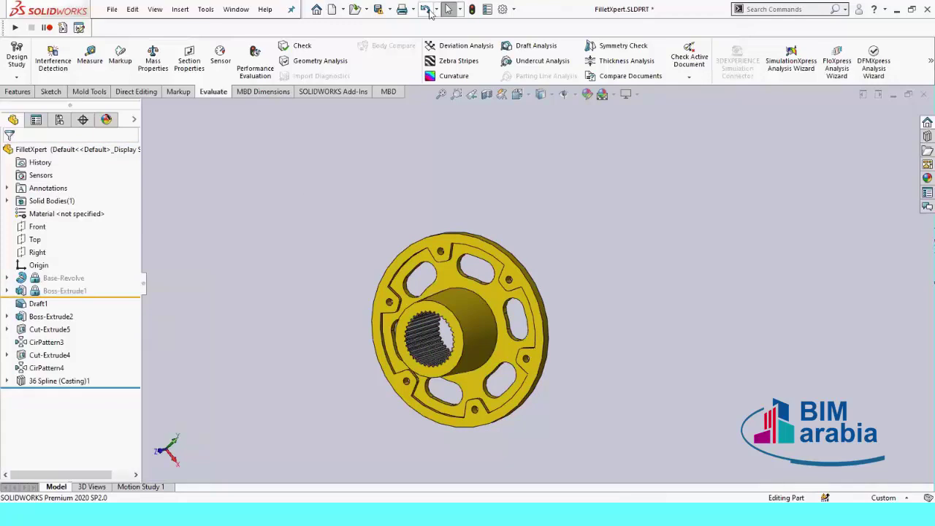
pyautogui.click(468, 9)
pyautogui.moveTo(110, 298); pyautogui.dragTo(123, 162)
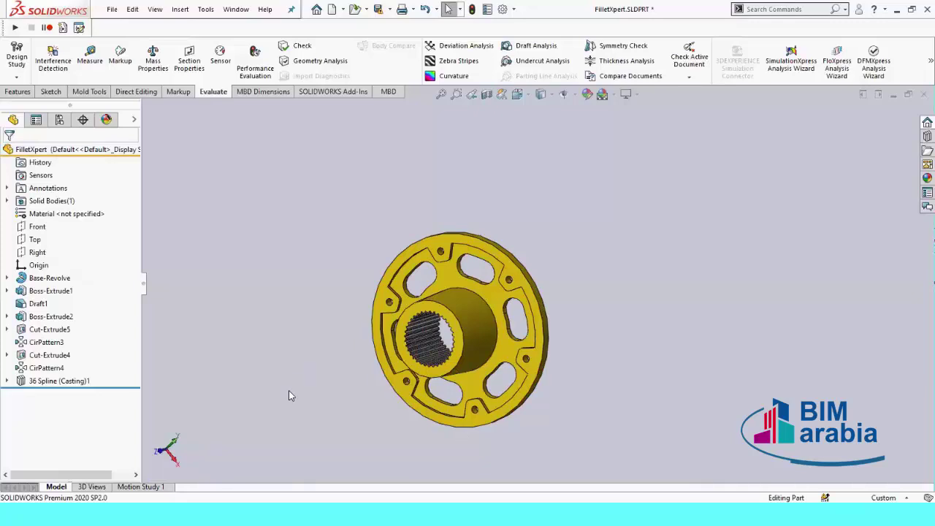
pyautogui.hotkey('alt', 'Tab')
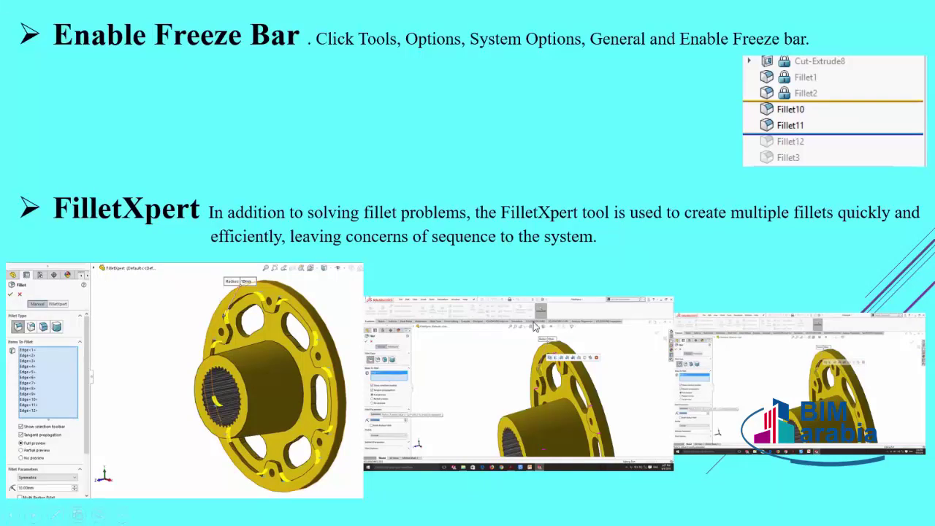
pyautogui.hotkey('alt', 'Tab')
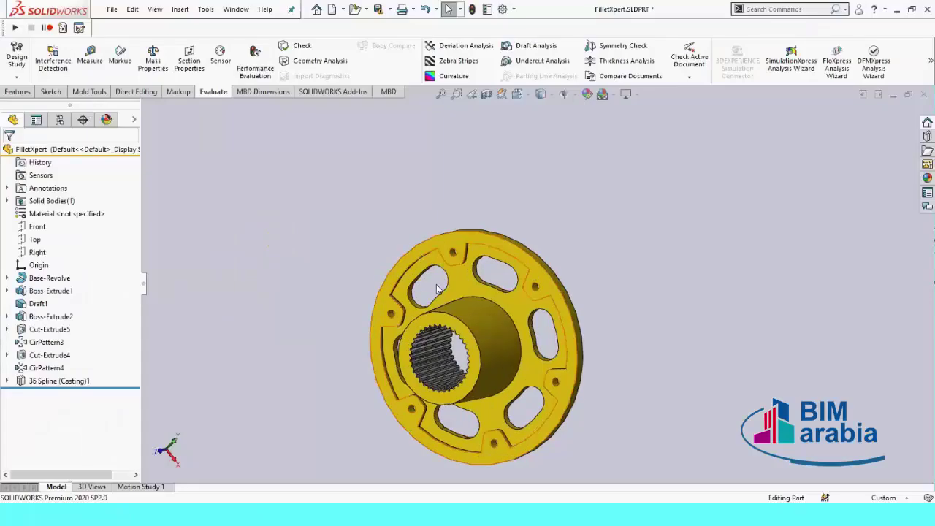
# - Select a short notch edge on the flange rim and start FilletXpert on it
pyautogui.scroll(-5, 489, 243)
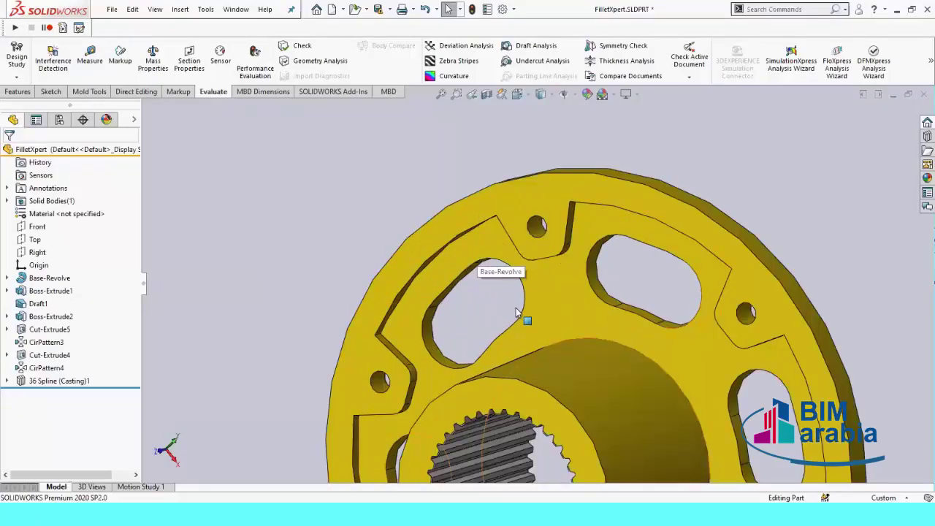
pyautogui.scroll(5, 614, 325)
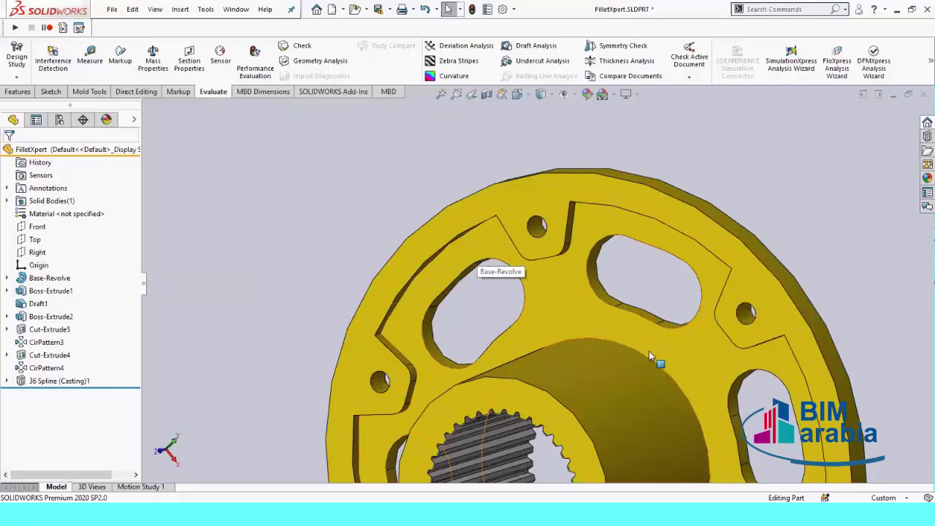
pyautogui.moveTo(522, 331)
pyautogui.mouseDown(button='middle')
pyautogui.moveTo(383, 286)
pyautogui.moveTo(497, 290)
pyautogui.mouseUp(button='middle')
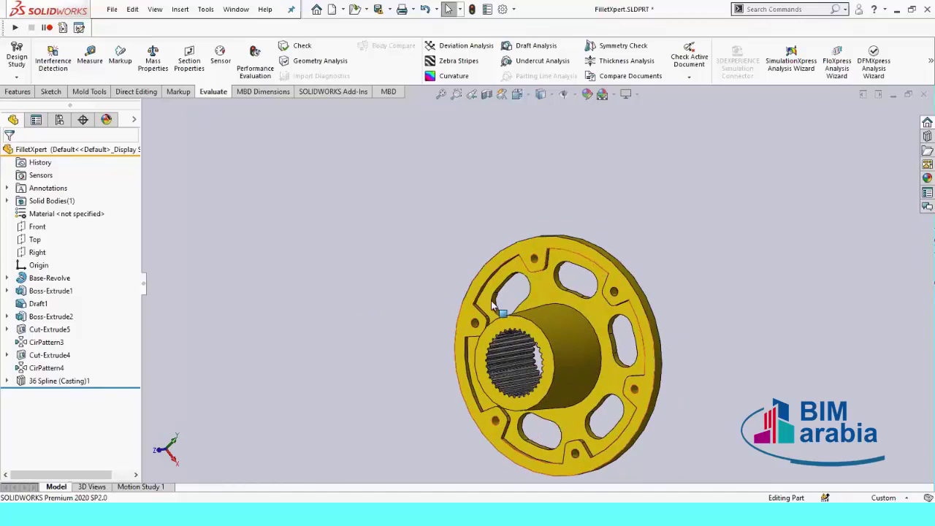
pyautogui.scroll(-2, 478, 305)
pyautogui.scroll(-3, 461, 311)
pyautogui.scroll(-2, 457, 316)
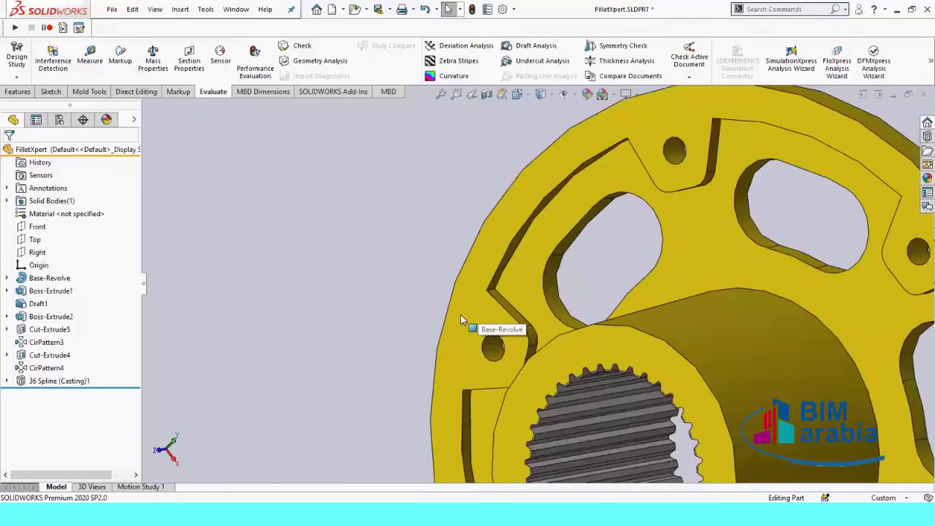
pyautogui.scroll(-3, 507, 272)
pyautogui.click(505, 274)
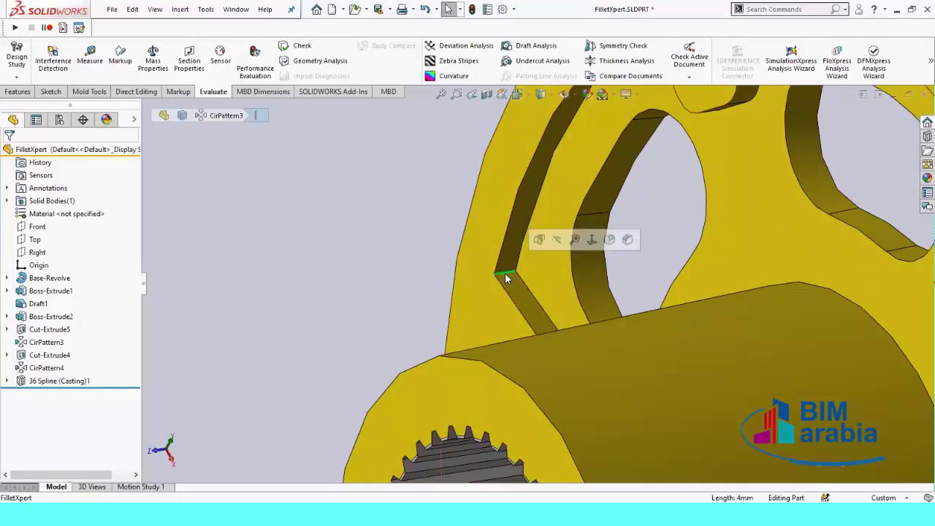
pyautogui.click(609, 241)
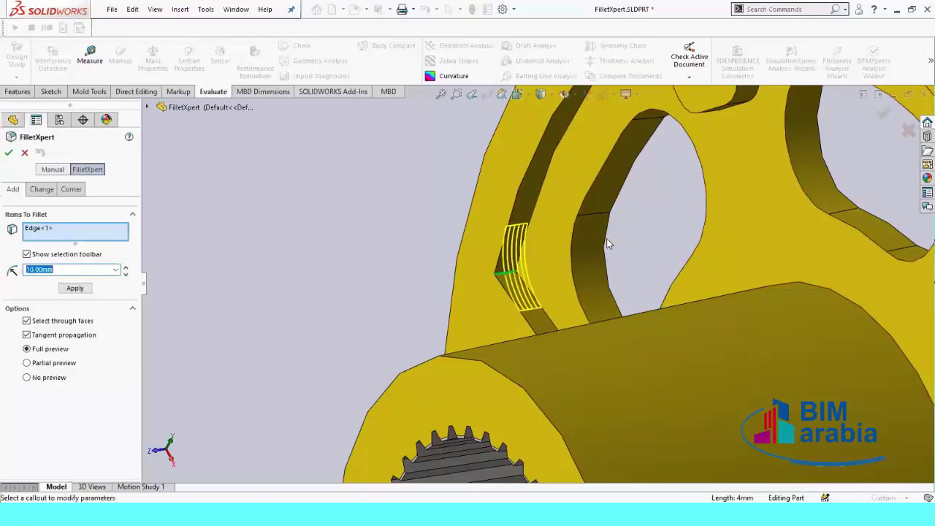
# - Set the FilletXpert fillet radius to 2 mm
pyautogui.scroll(3, 349, 233)
pyautogui.scroll(2, 511, 378)
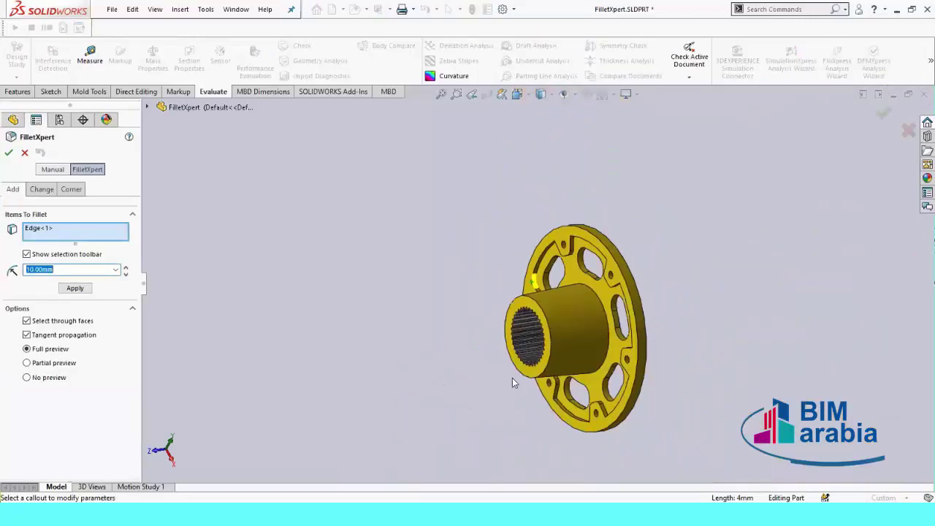
pyautogui.moveTo(498, 241); pyautogui.dragTo(509, 242, button='middle')
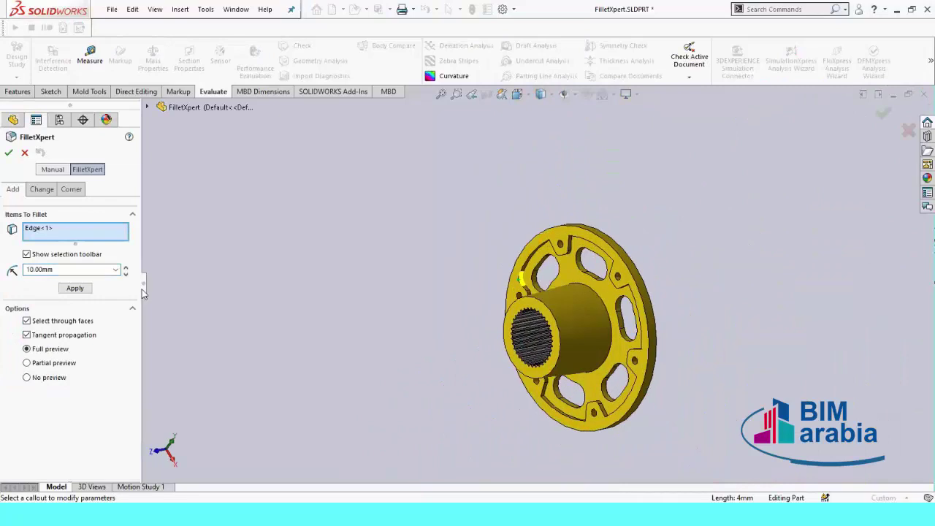
pyautogui.click(87, 269)
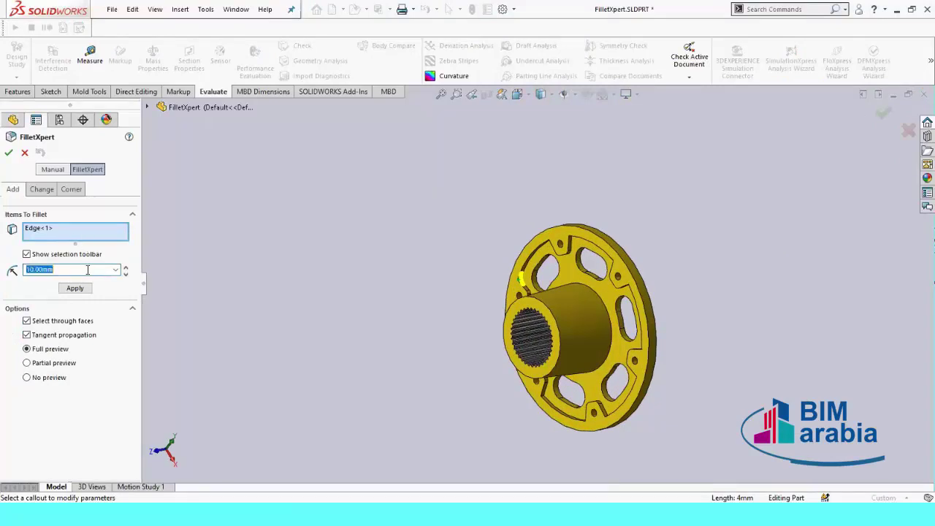
pyautogui.write('2')
pyautogui.press('Return')
# - Add a second notch edge as Edge<2> to the 2 mm fillet
pyautogui.scroll(-1, 505, 277)
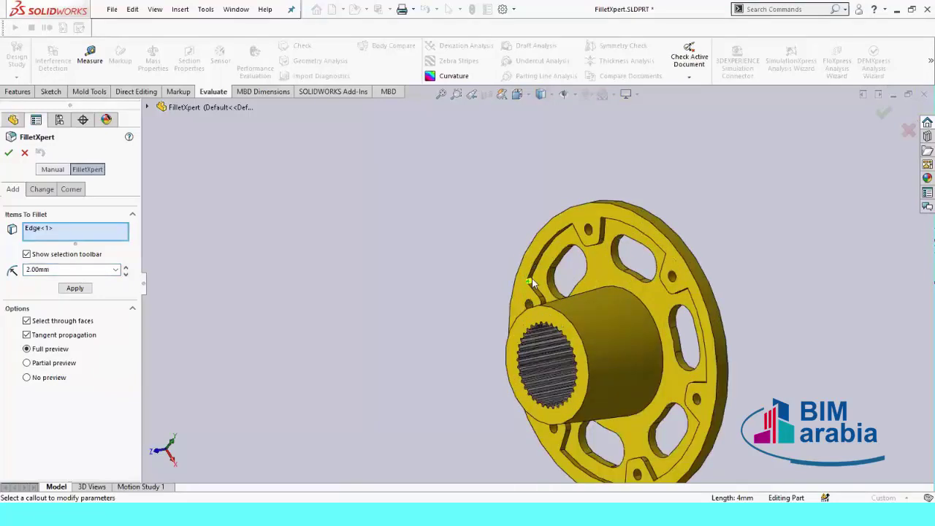
pyautogui.scroll(-1, 512, 281)
pyautogui.scroll(-1, 516, 287)
pyautogui.scroll(-2, 516, 287)
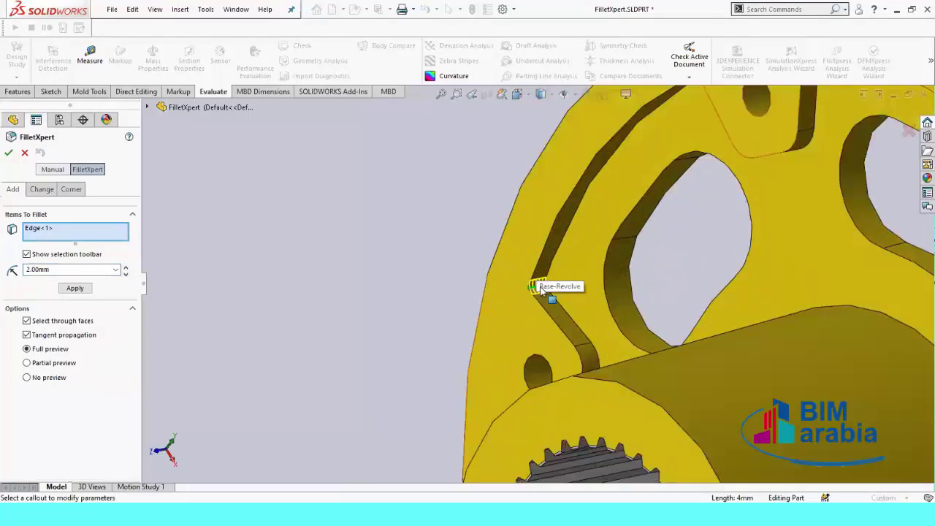
pyautogui.moveTo(537, 286)
pyautogui.mouseDown(button='middle')
pyautogui.moveTo(422, 287)
pyautogui.moveTo(620, 217)
pyautogui.moveTo(678, 209)
pyautogui.moveTo(673, 198)
pyautogui.mouseUp(button='middle')
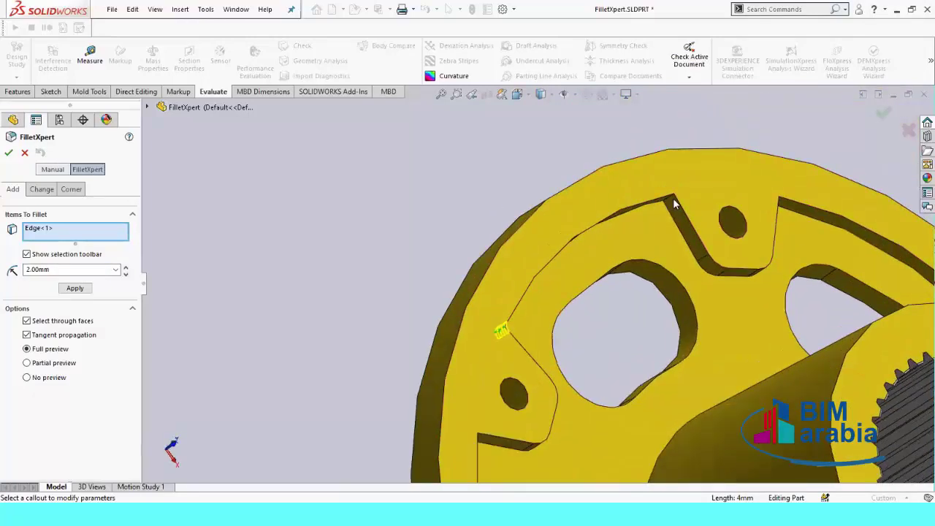
pyautogui.scroll(-5, 673, 199)
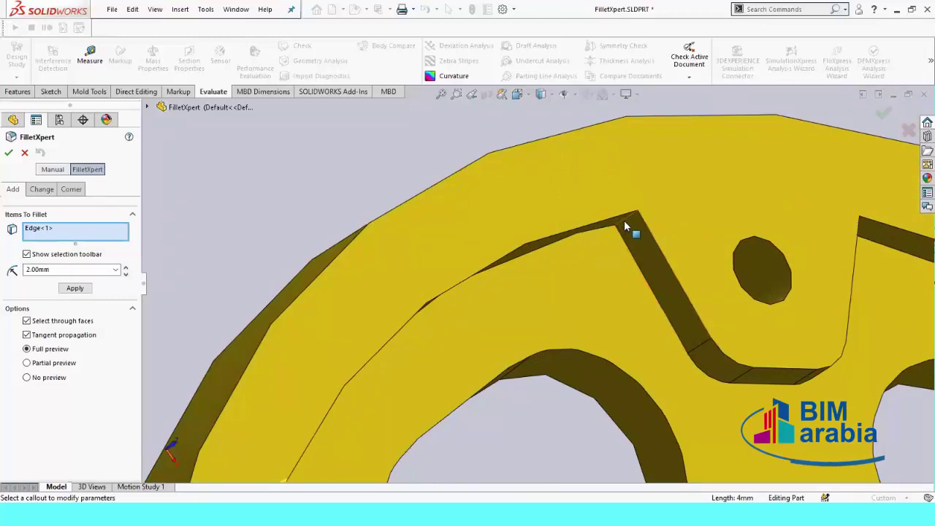
pyautogui.click(624, 220)
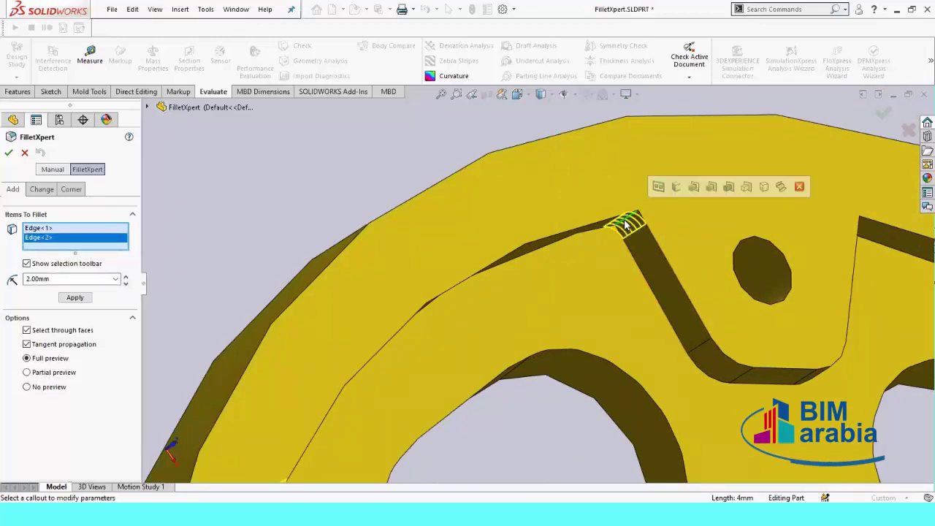
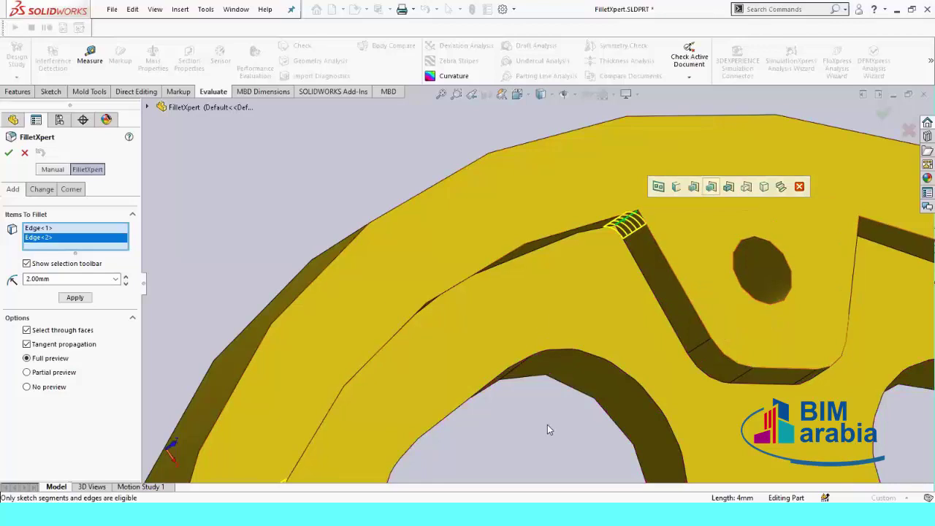
# - Remove Edge<2> from the FilletXpert list, leaving only Edge<1> at 2.00mm
pyautogui.scroll(5, 551, 410)
pyautogui.scroll(3, 551, 410)
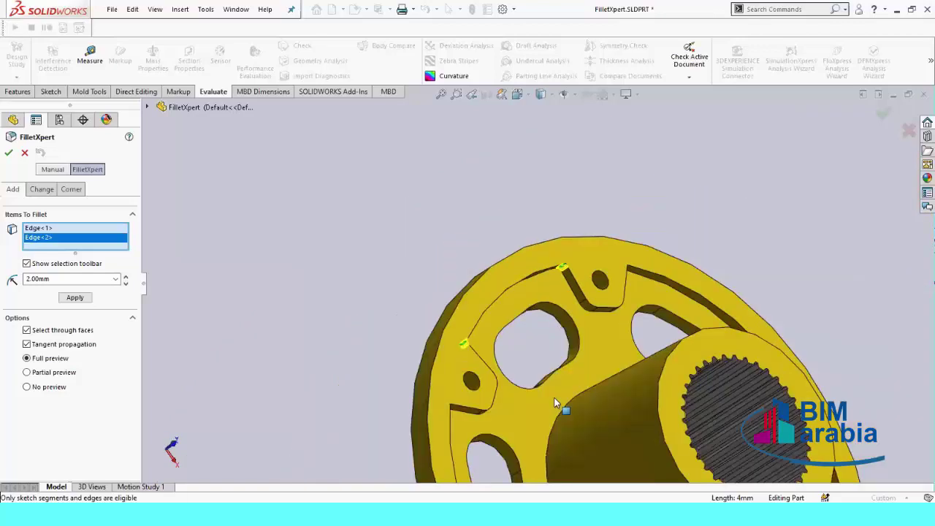
pyautogui.scroll(1, 431, 252)
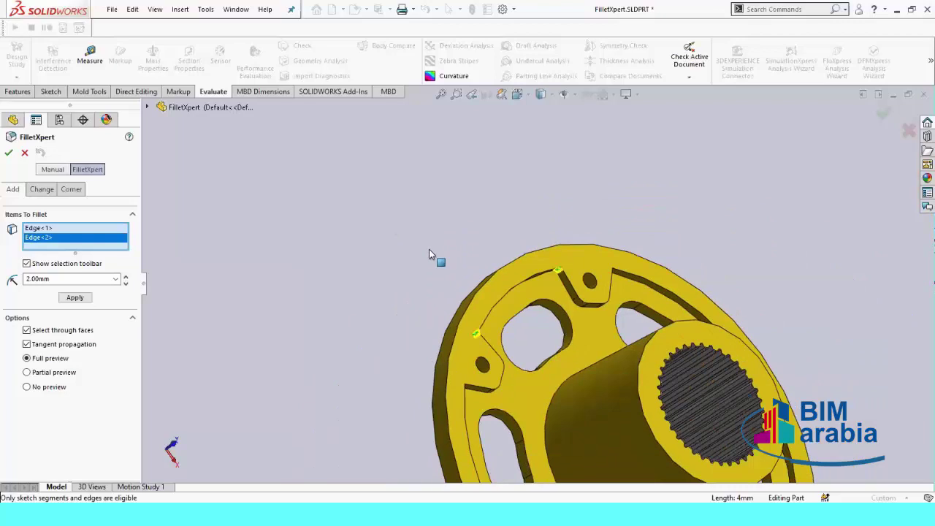
pyautogui.scroll(3, 429, 250)
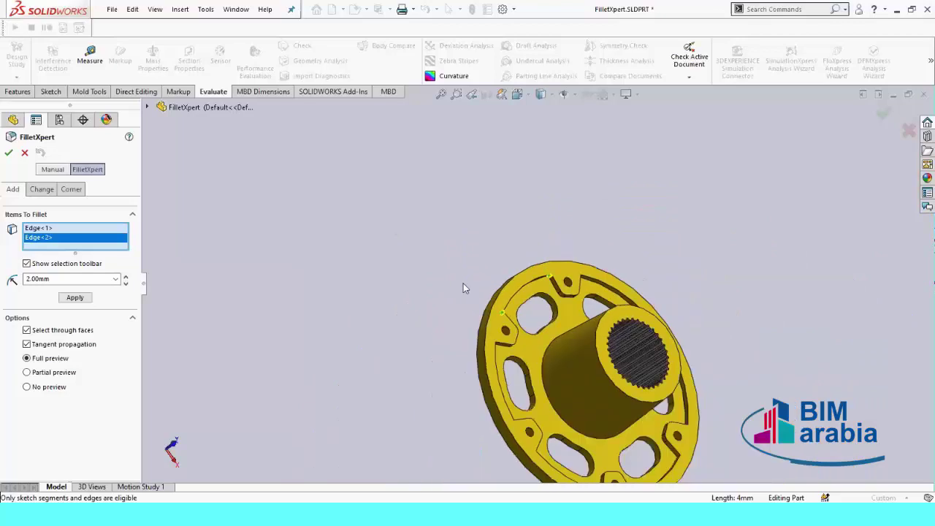
pyautogui.scroll(2, 463, 283)
pyautogui.scroll(1, 468, 288)
pyautogui.scroll(-3, 657, 365)
pyautogui.scroll(-2, 584, 293)
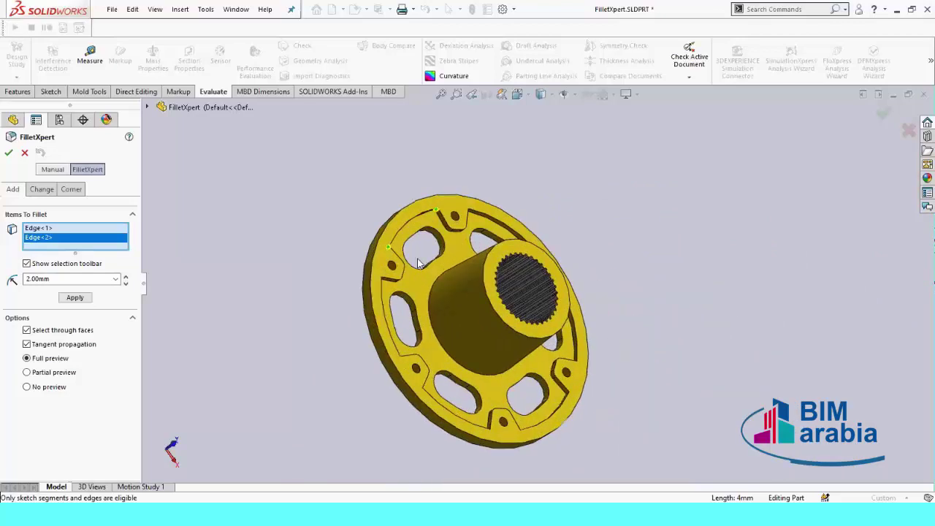
pyautogui.scroll(-2, 527, 234)
pyautogui.scroll(-2, 481, 195)
pyautogui.scroll(-2, 482, 191)
pyautogui.scroll(1, 511, 198)
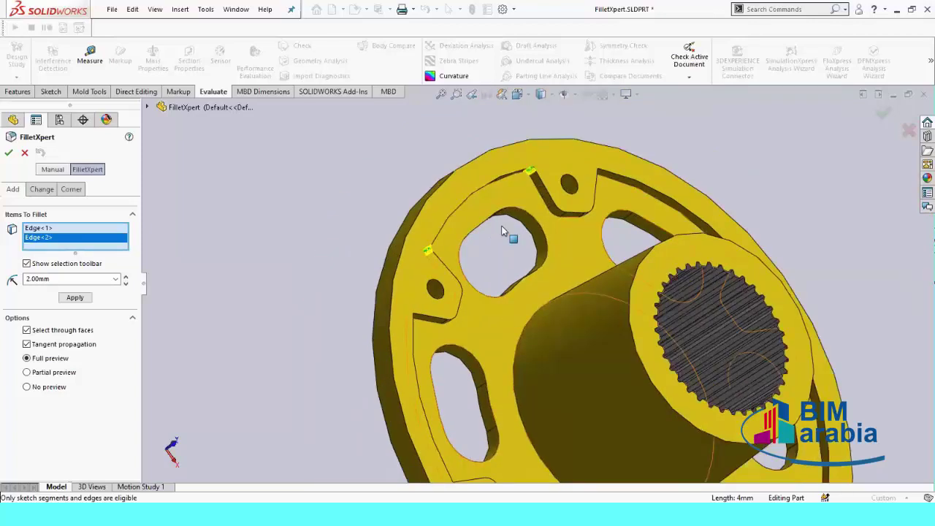
pyautogui.scroll(1, 509, 206)
pyautogui.scroll(1, 532, 223)
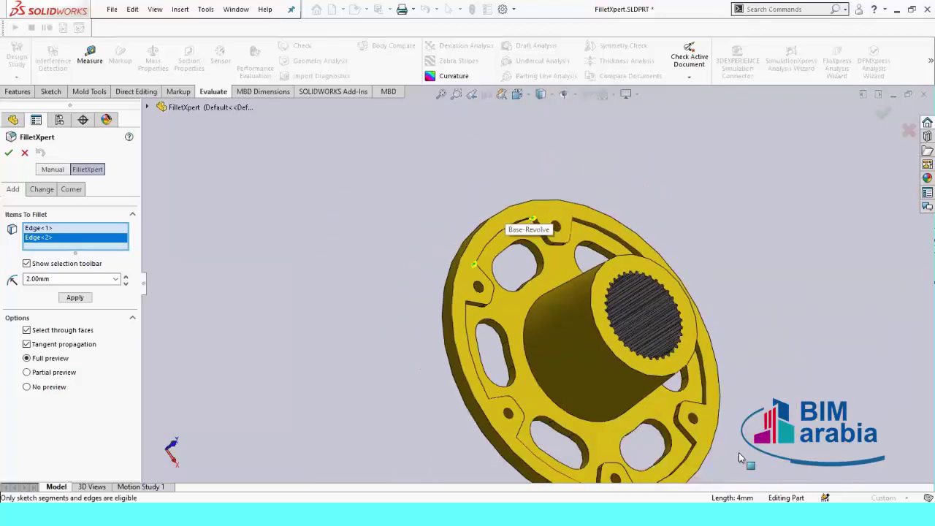
pyautogui.scroll(-1, 717, 441)
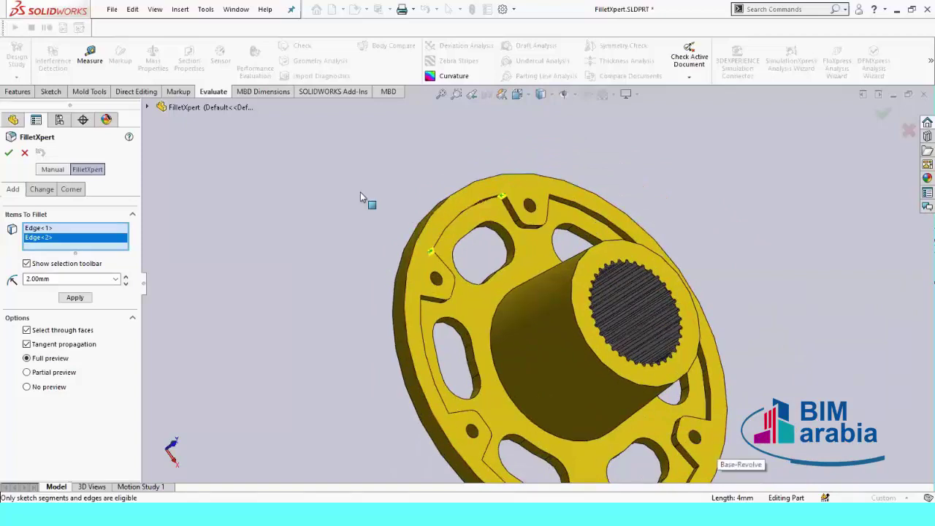
pyautogui.click(504, 199)
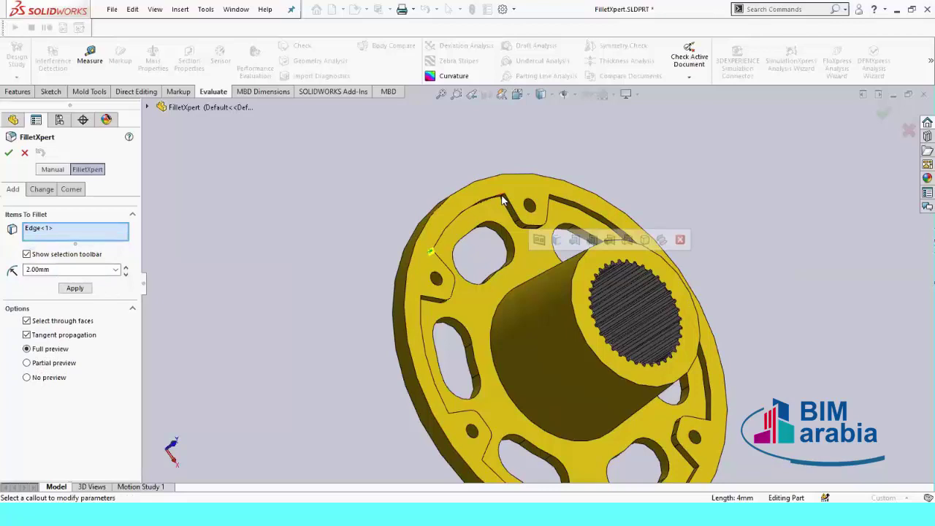
# - Re-add Edge<2>, extend to the connected start-loop edges, and fillet all twelve at 2.00mm as Fillet3
pyautogui.click(503, 199)
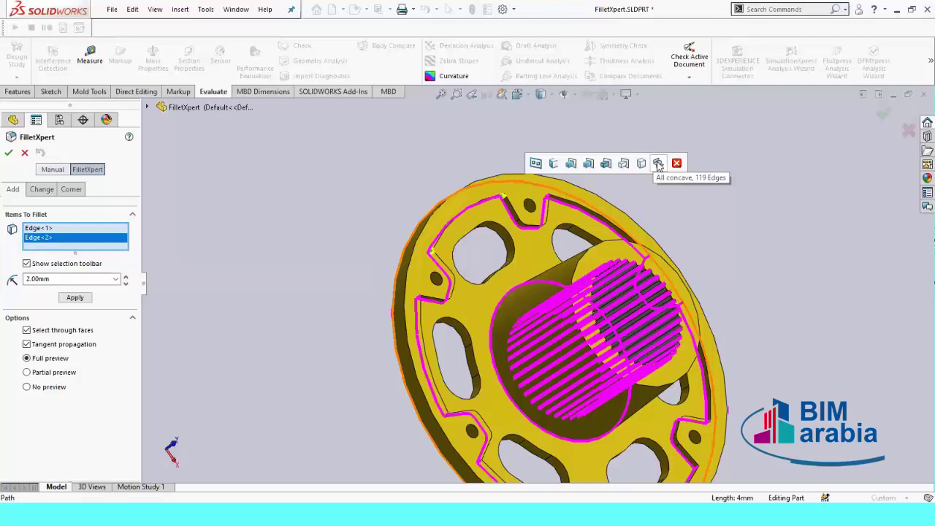
pyautogui.click(659, 164)
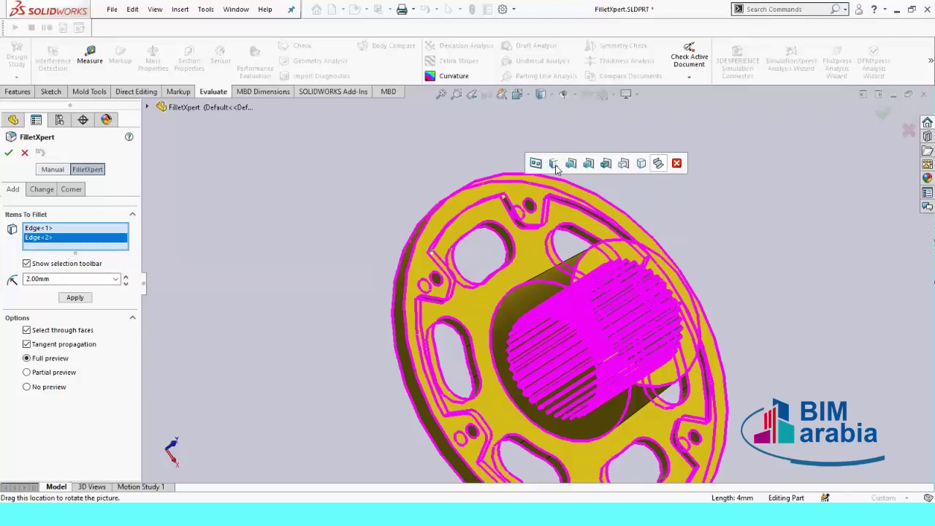
pyautogui.click(555, 167)
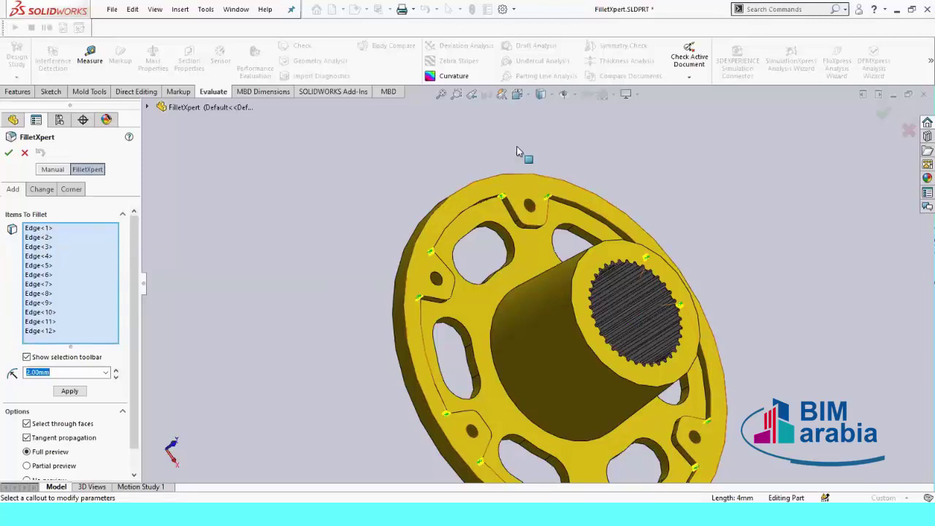
pyautogui.click(78, 391)
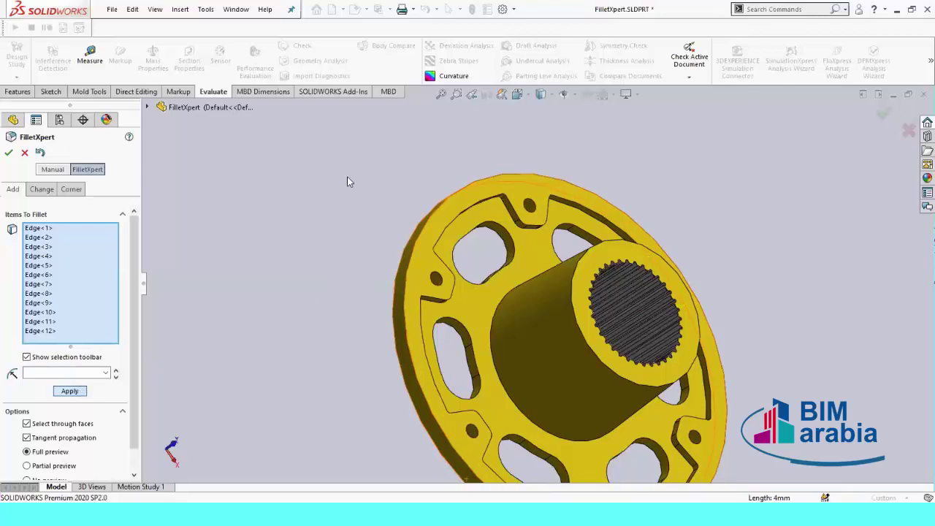
pyautogui.click(8, 153)
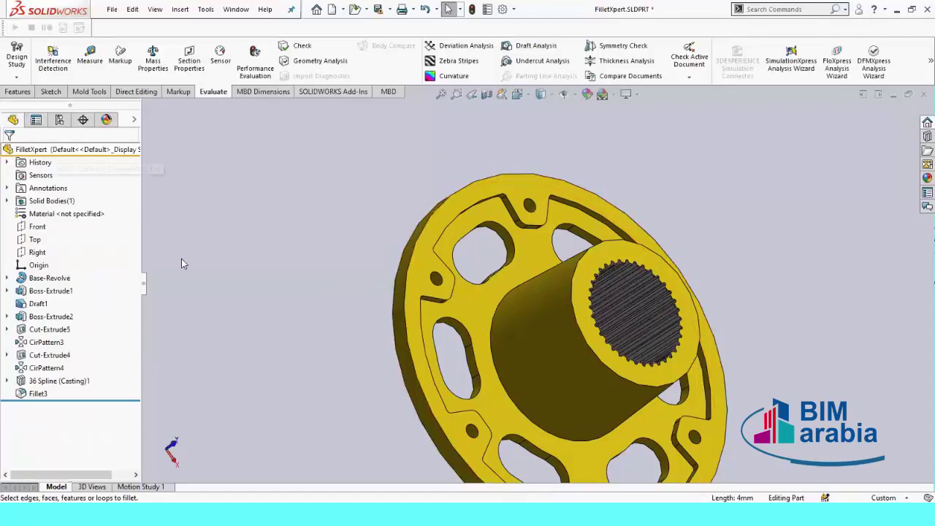
pyautogui.click(44, 395)
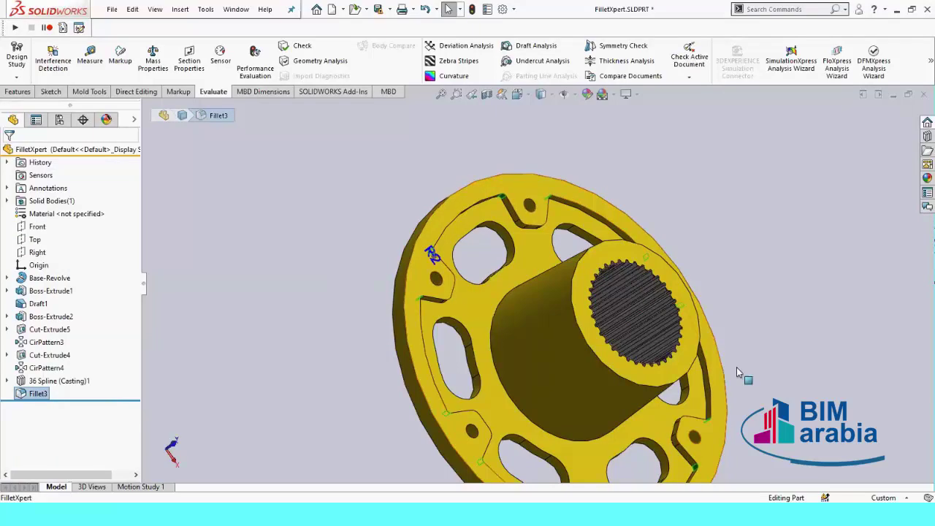
pyautogui.scroll(3, 547, 393)
pyautogui.scroll(3, 540, 337)
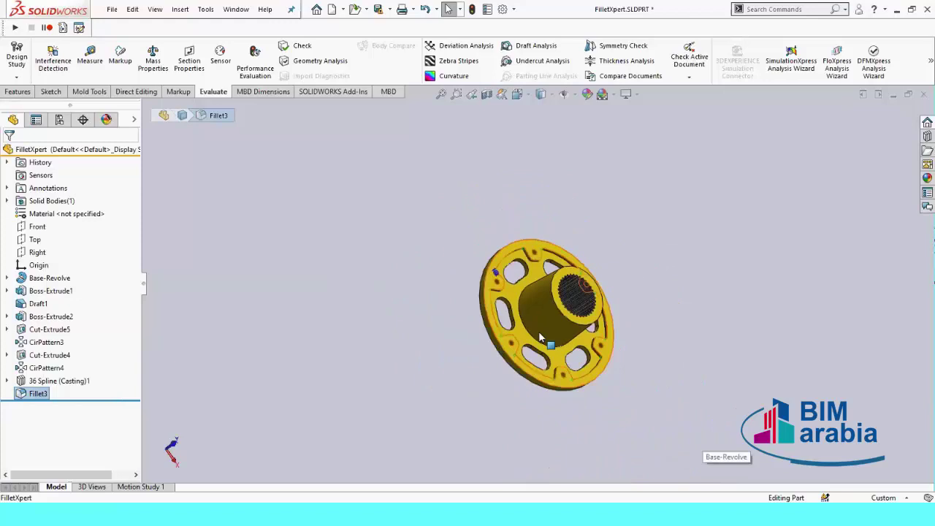
pyautogui.scroll(-5, 541, 338)
pyautogui.scroll(-5, 621, 380)
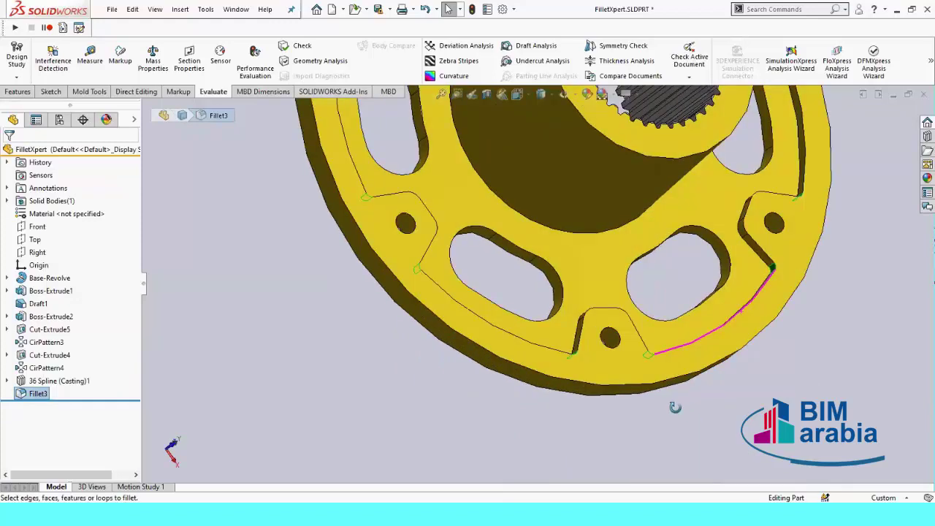
pyautogui.moveTo(675, 407)
pyautogui.mouseDown(button='middle')
pyautogui.moveTo(778, 375)
pyautogui.moveTo(755, 324)
pyautogui.mouseUp(button='middle')
pyautogui.scroll(4, 838, 279)
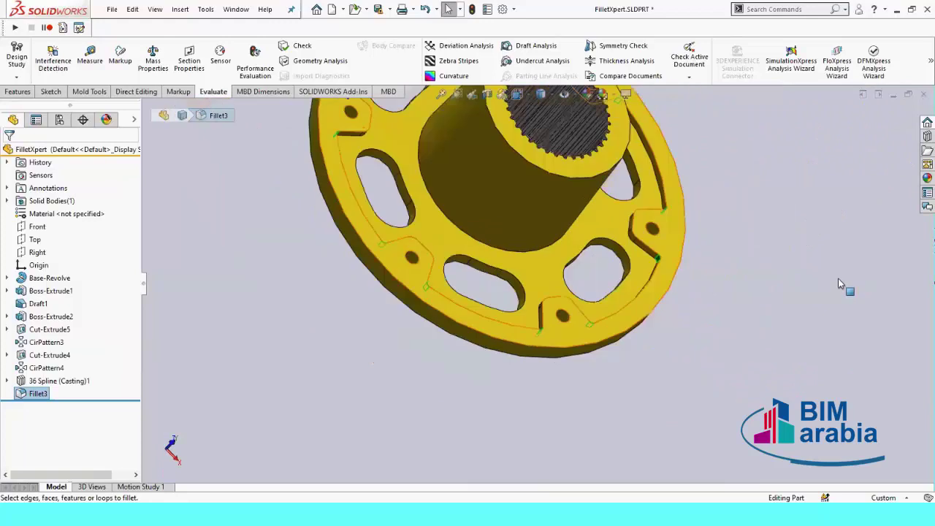
pyautogui.scroll(3, 647, 192)
pyautogui.scroll(2, 462, 265)
pyautogui.moveTo(461, 265)
pyautogui.mouseDown(button='middle')
pyautogui.moveTo(386, 384)
pyautogui.moveTo(340, 434)
pyautogui.moveTo(346, 477)
pyautogui.mouseUp(button='middle')
pyautogui.scroll(-3, 609, 362)
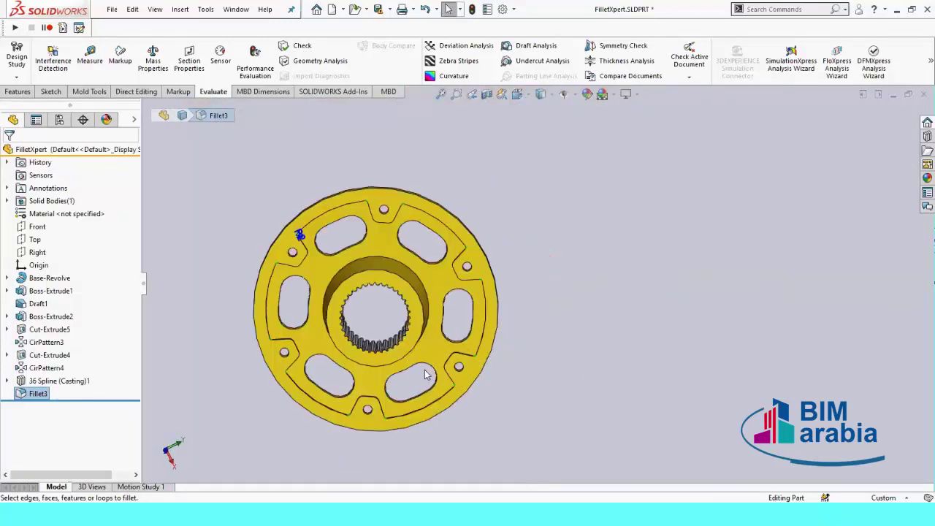
pyautogui.scroll(1, 392, 371)
pyautogui.scroll(-2, 393, 371)
pyautogui.scroll(-1, 777, 317)
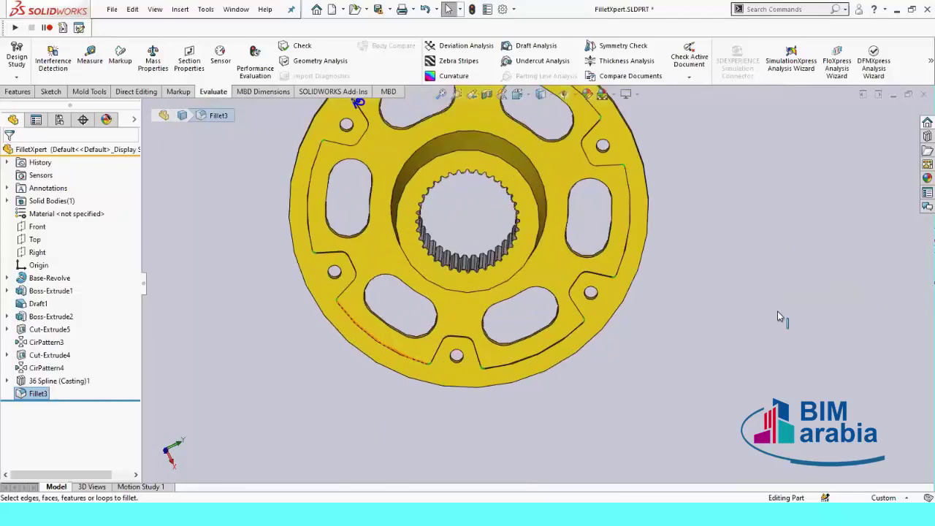
pyautogui.scroll(3, 777, 318)
pyautogui.moveTo(651, 303)
pyautogui.mouseDown(button='middle')
pyautogui.moveTo(799, 298)
pyautogui.moveTo(797, 290)
pyautogui.moveTo(714, 300)
pyautogui.moveTo(718, 274)
pyautogui.mouseUp(button='middle')
pyautogui.press('Escape')
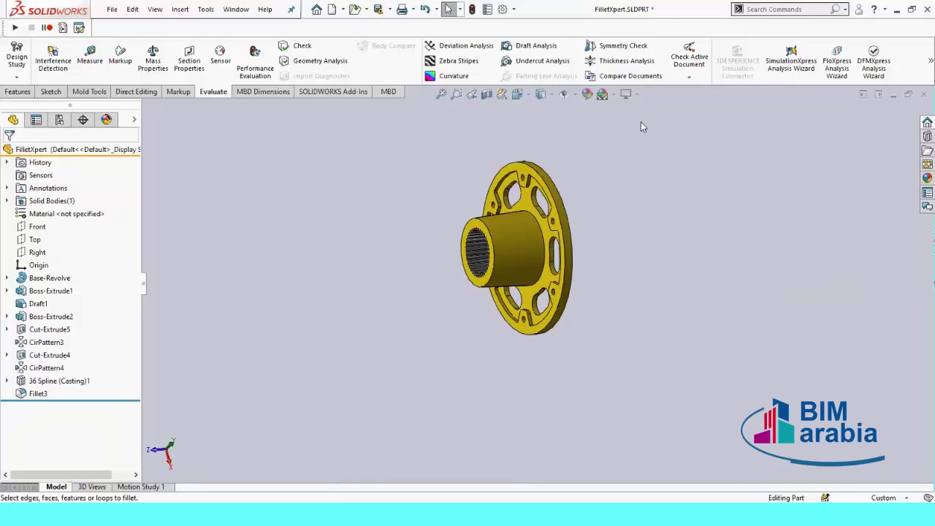
pyautogui.scroll(-1, 635, 143)
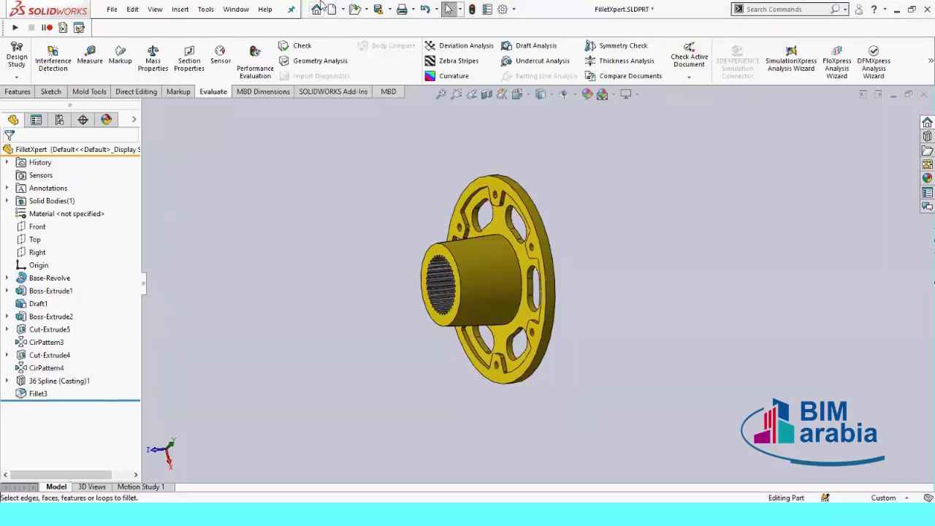
# - Open Corners.SLDPRT from the recent documents list
pyautogui.click(317, 9)
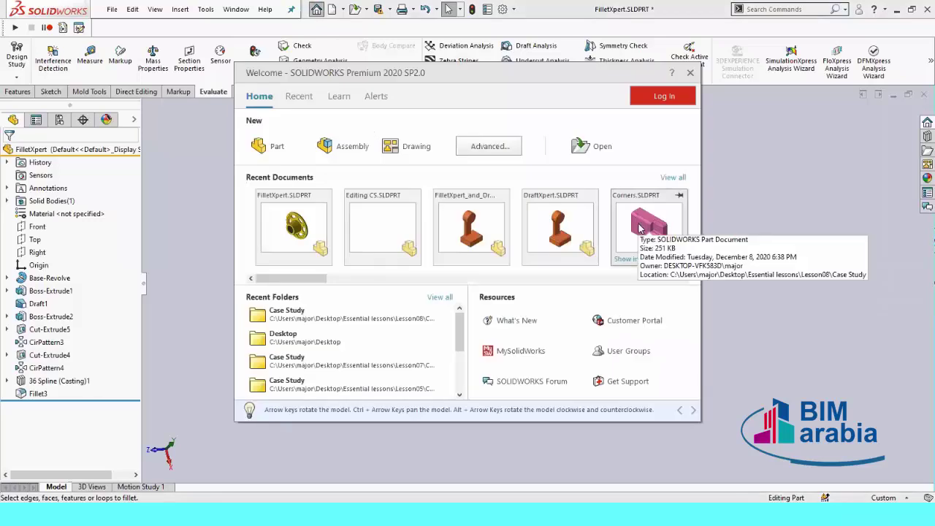
pyautogui.click(639, 225)
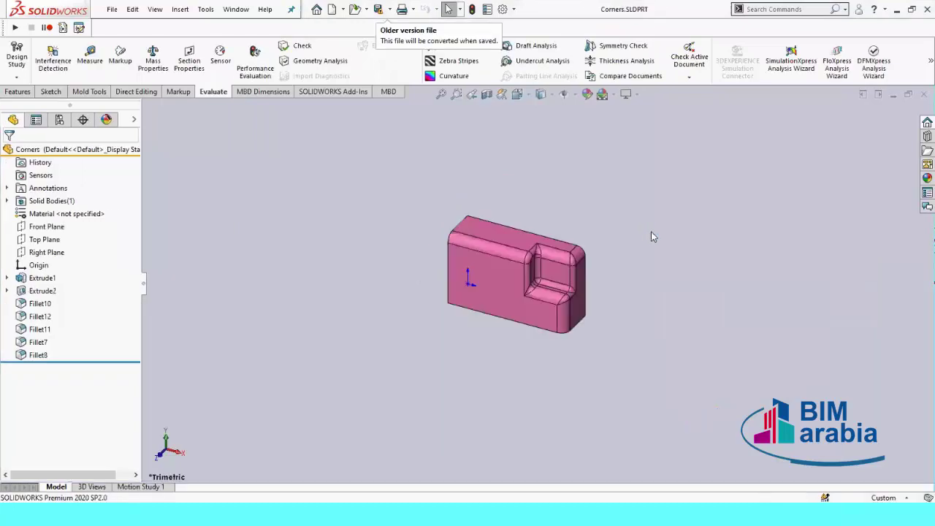
pyautogui.scroll(-1, 539, 232)
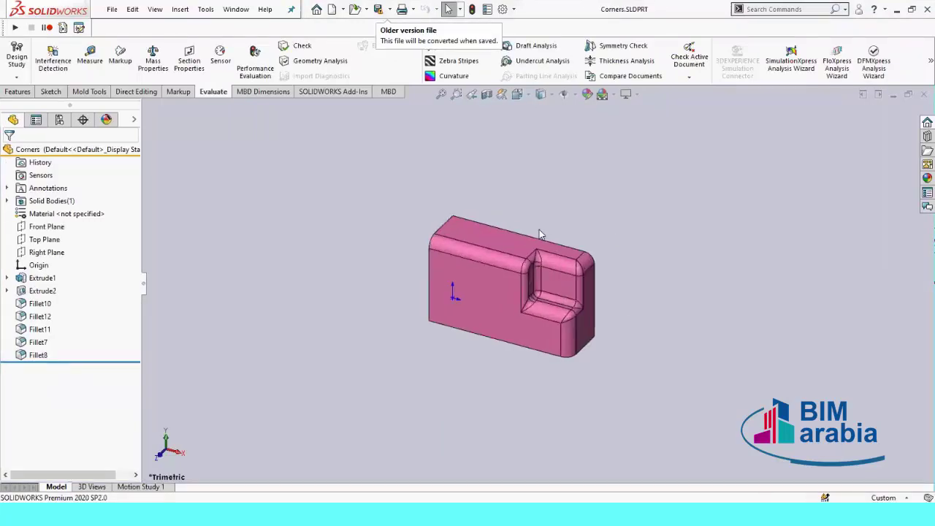
pyautogui.scroll(-1, 585, 365)
pyautogui.scroll(-1, 585, 365)
pyautogui.scroll(1, 585, 365)
pyautogui.scroll(-2, 585, 366)
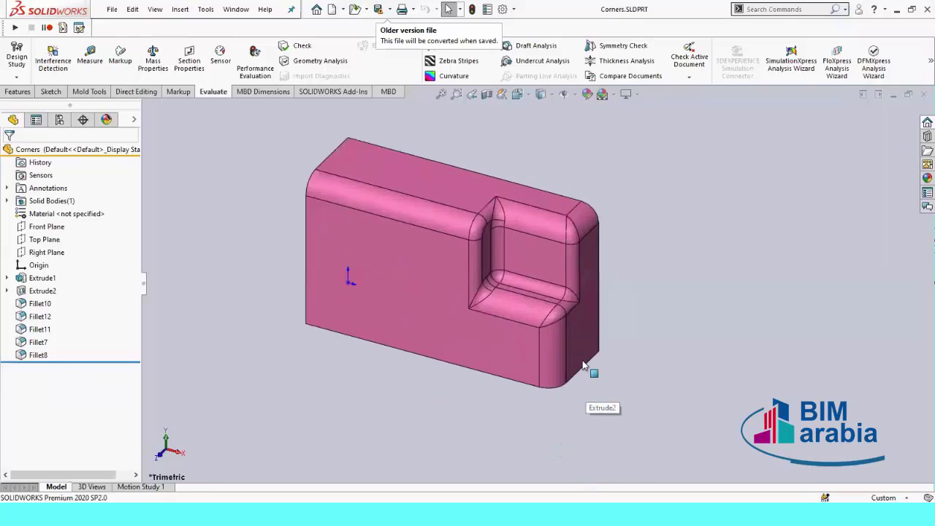
# - Orbit and zoom the Corners part to frame the pointed fillet corner in the pocket
pyautogui.moveTo(670, 312)
pyautogui.mouseDown(button='middle')
pyautogui.moveTo(682, 305)
pyautogui.moveTo(651, 288)
pyautogui.moveTo(674, 285)
pyautogui.moveTo(684, 308)
pyautogui.mouseUp(button='middle')
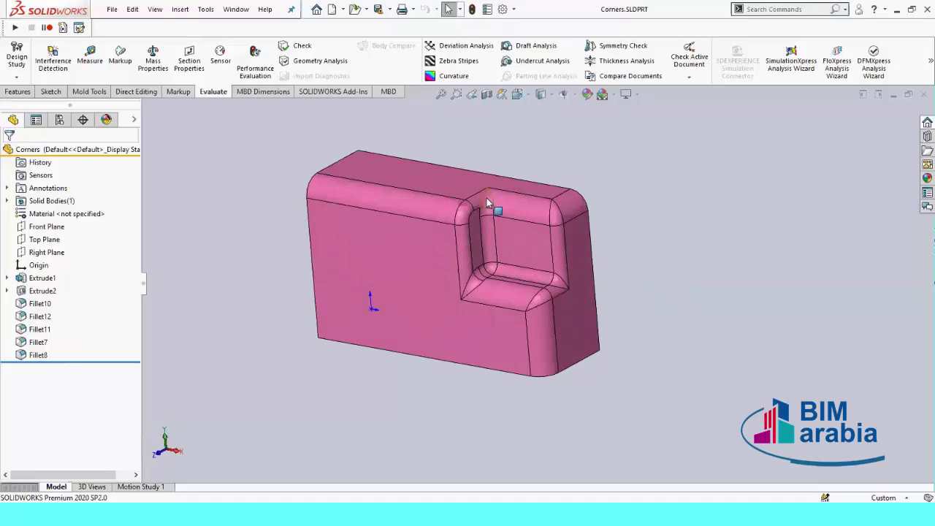
pyautogui.scroll(-3, 488, 203)
pyautogui.scroll(-2, 491, 225)
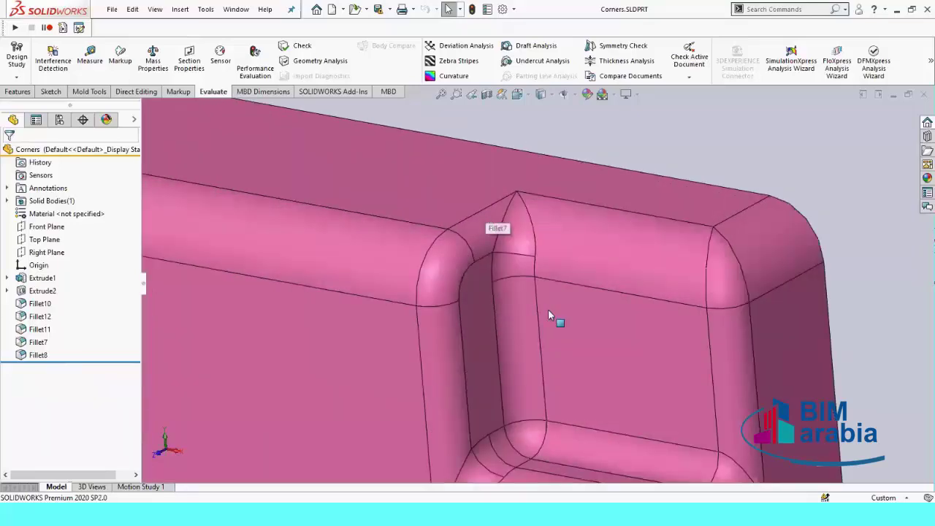
pyautogui.scroll(1, 549, 314)
pyautogui.scroll(-1, 524, 296)
pyautogui.scroll(1, 512, 219)
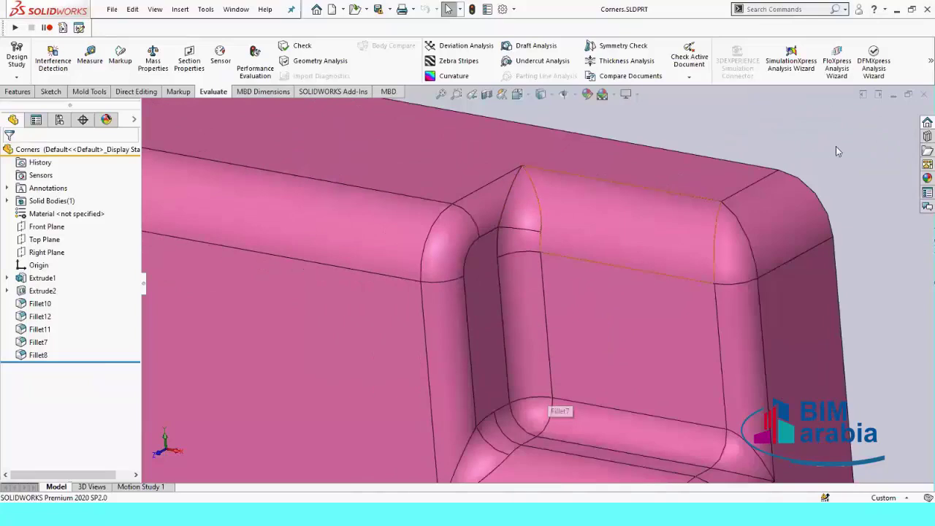
pyautogui.scroll(1, 830, 151)
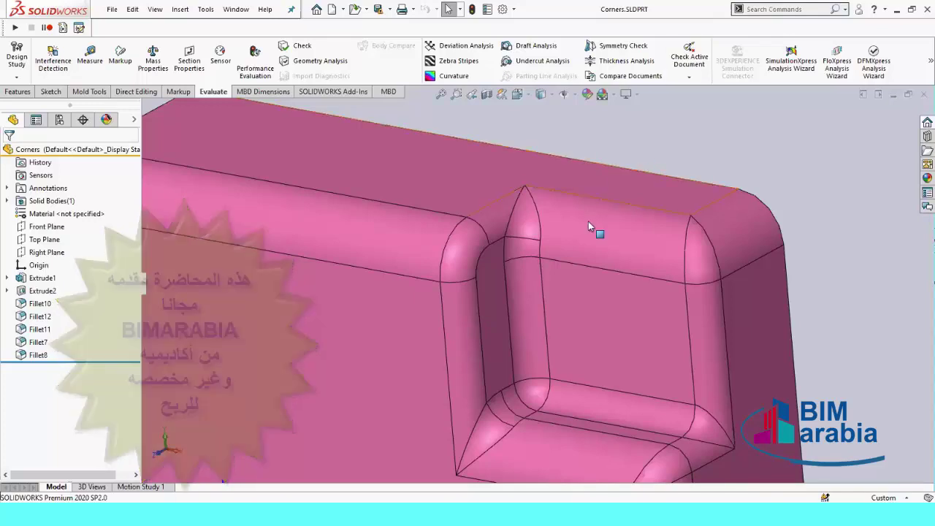
pyautogui.scroll(-2, 527, 232)
pyautogui.scroll(-2, 528, 231)
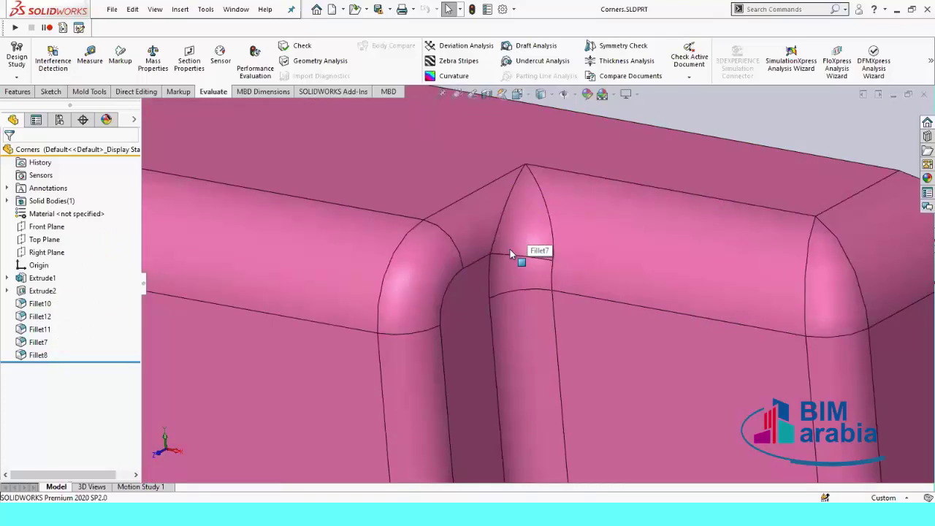
pyautogui.scroll(1, 511, 254)
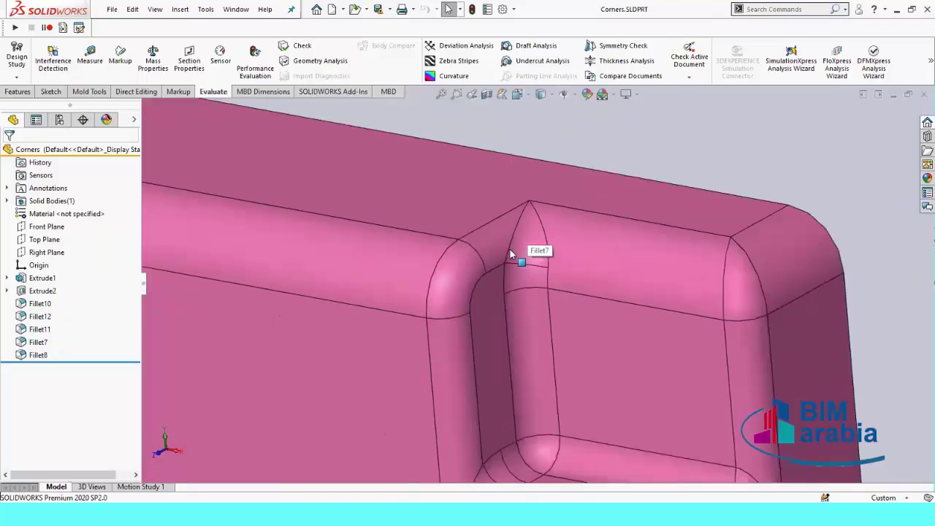
# - Inspect the pocket corner faces, then start a FilletXpert fillet with the 0.100in default radius
pyautogui.click(529, 252)
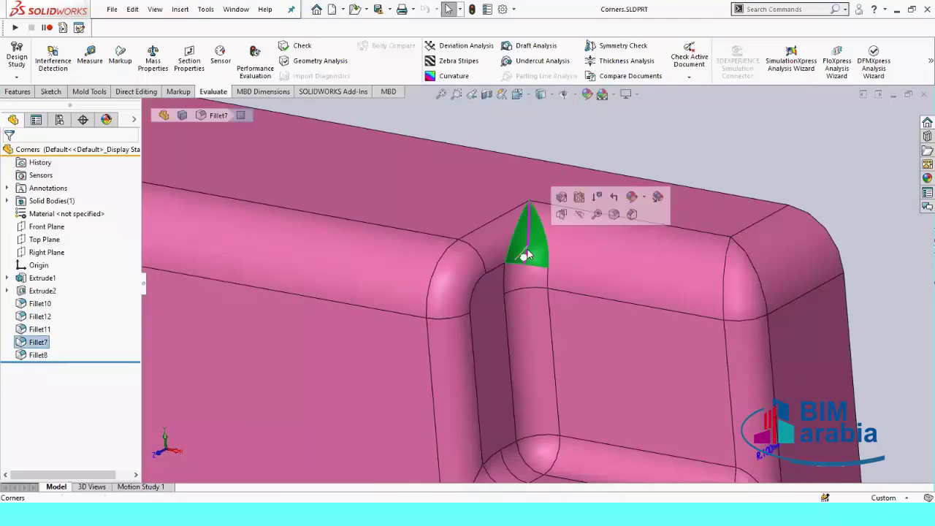
pyautogui.click(533, 282)
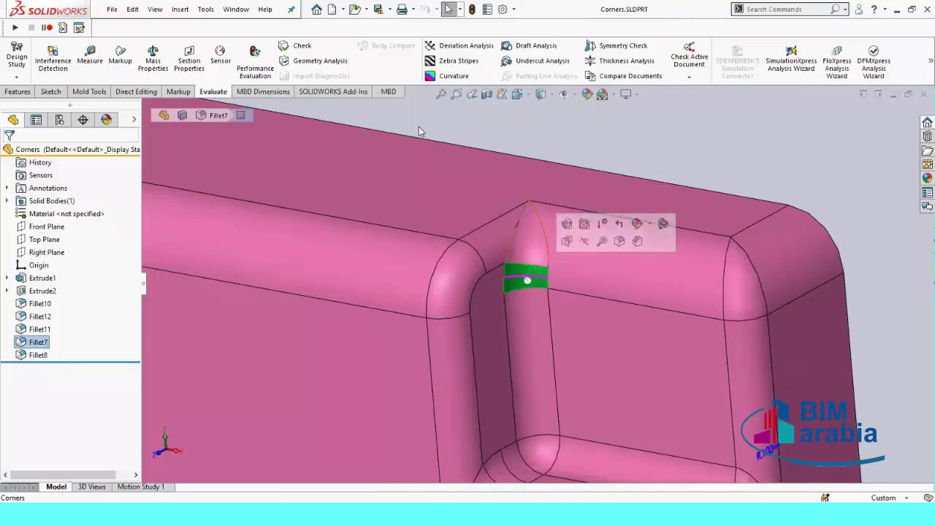
pyautogui.click(9, 92)
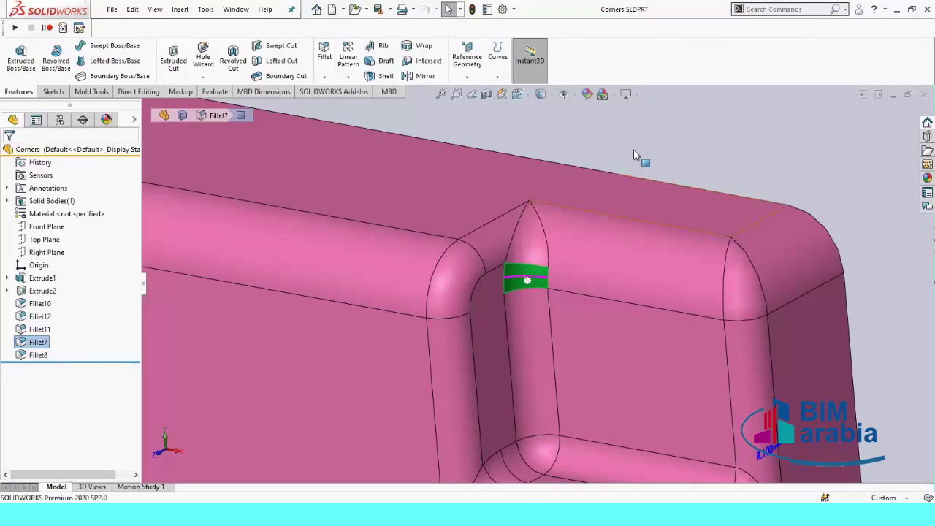
pyautogui.press('Escape')
pyautogui.click(324, 54)
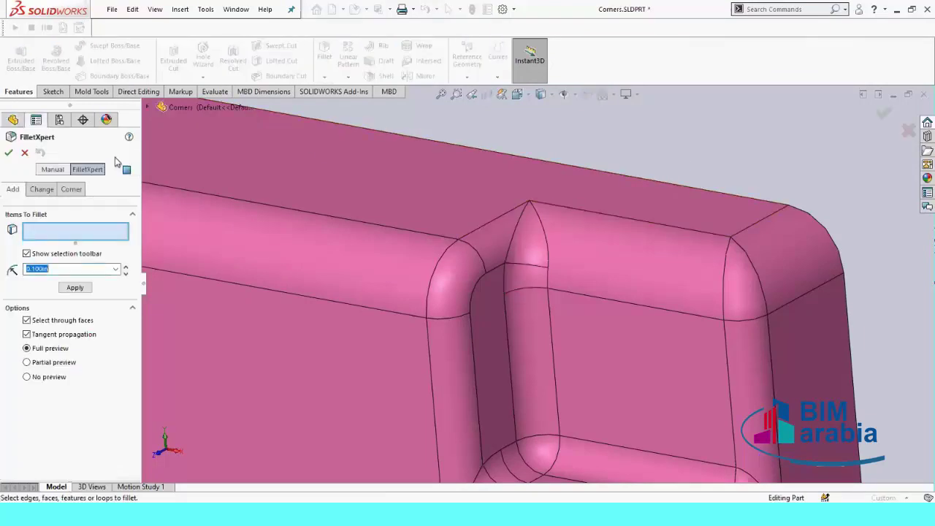
pyautogui.click(55, 174)
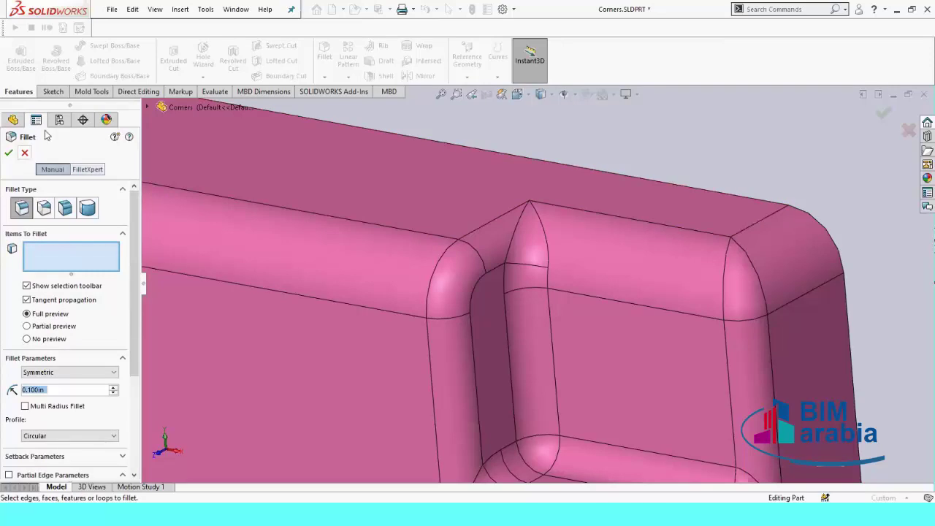
pyautogui.click(88, 170)
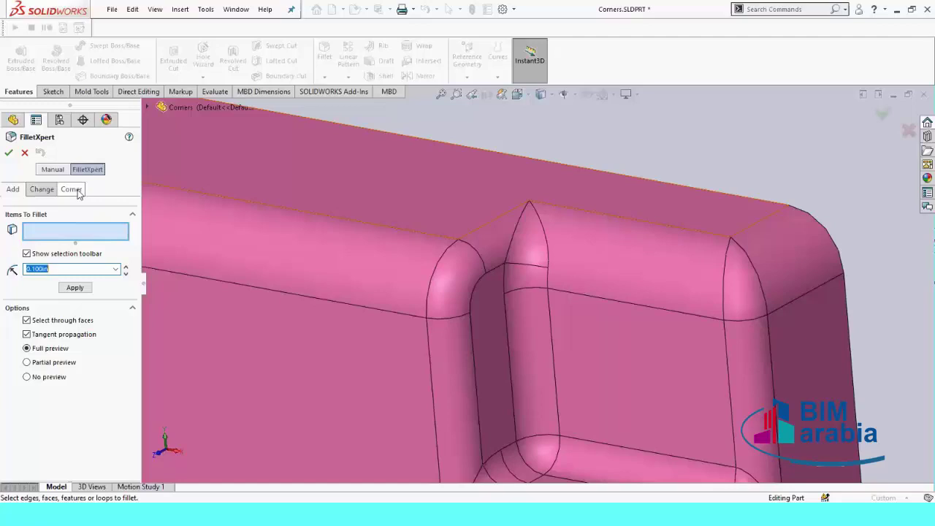
# - Swap the pointed pocket corner for an alternative corner blend in FilletXpert, creating Fillet-Corner2
pyautogui.click(66, 194)
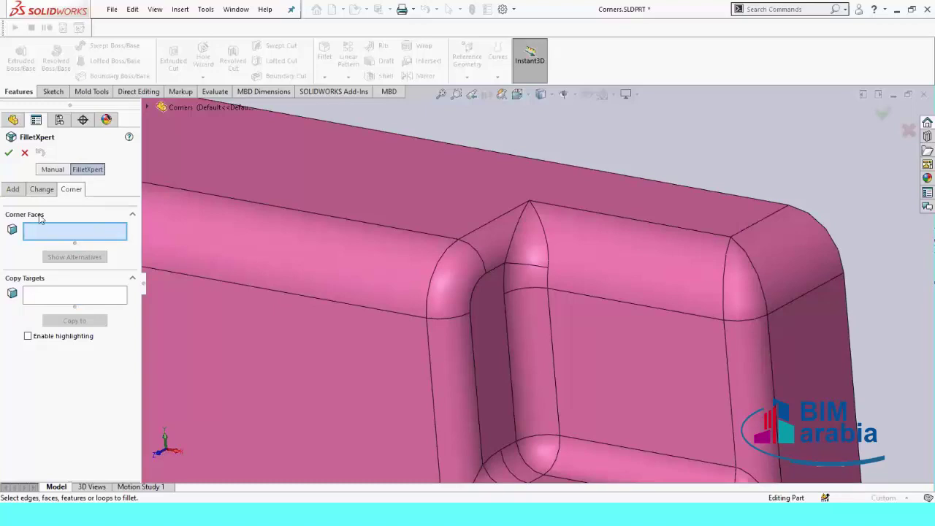
pyautogui.click(539, 241)
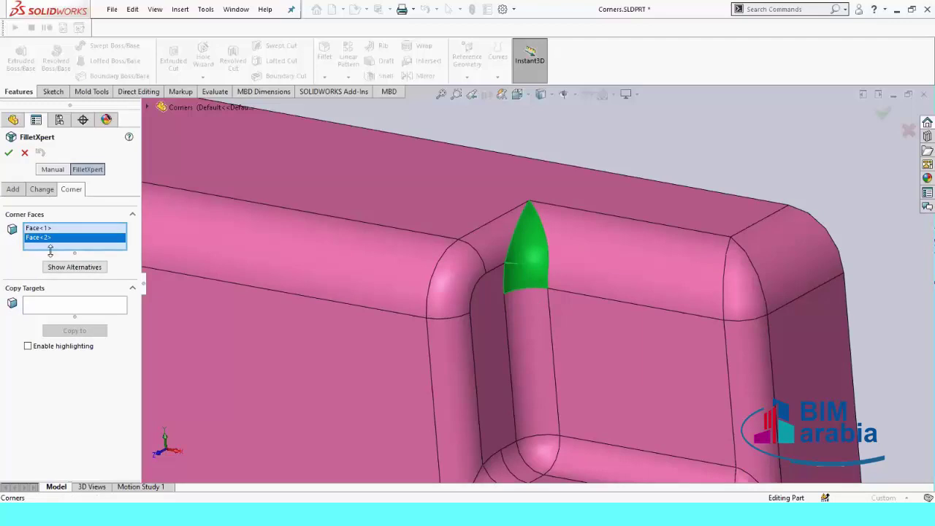
pyautogui.click(84, 269)
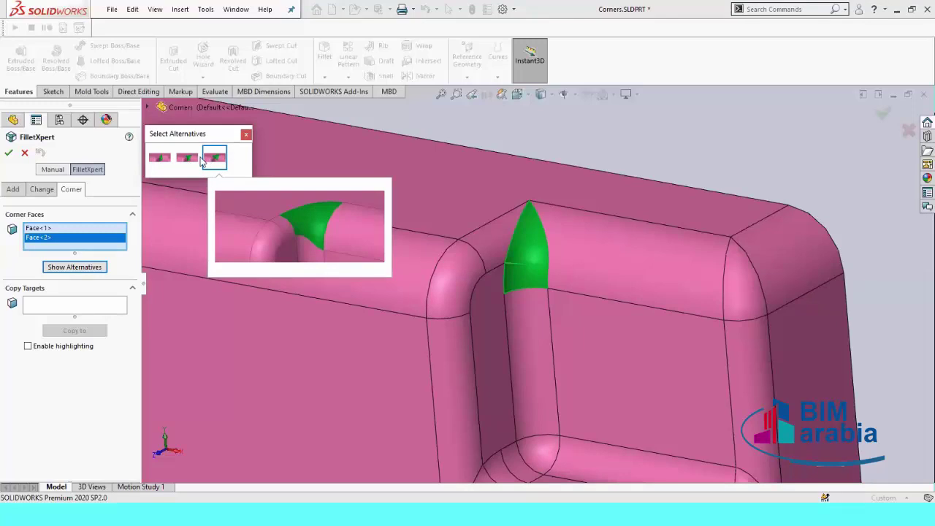
pyautogui.moveTo(187, 157)
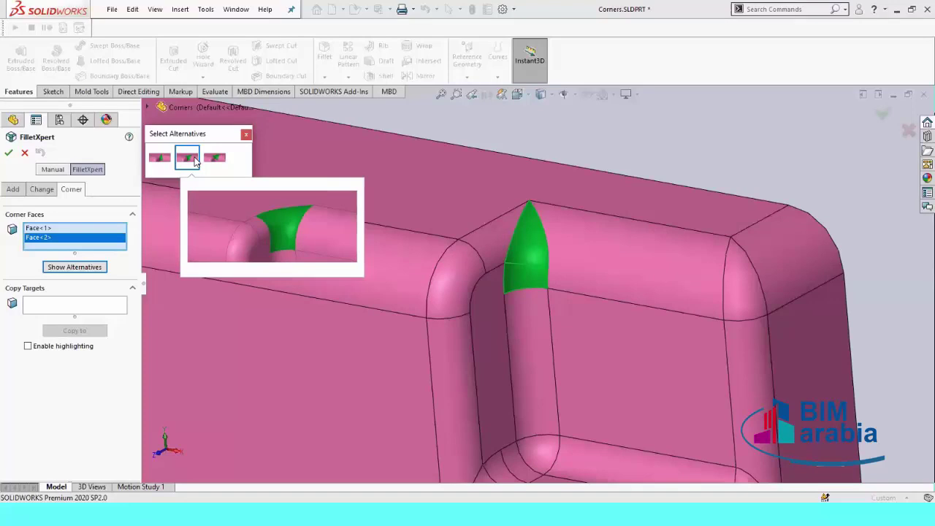
pyautogui.click(194, 158)
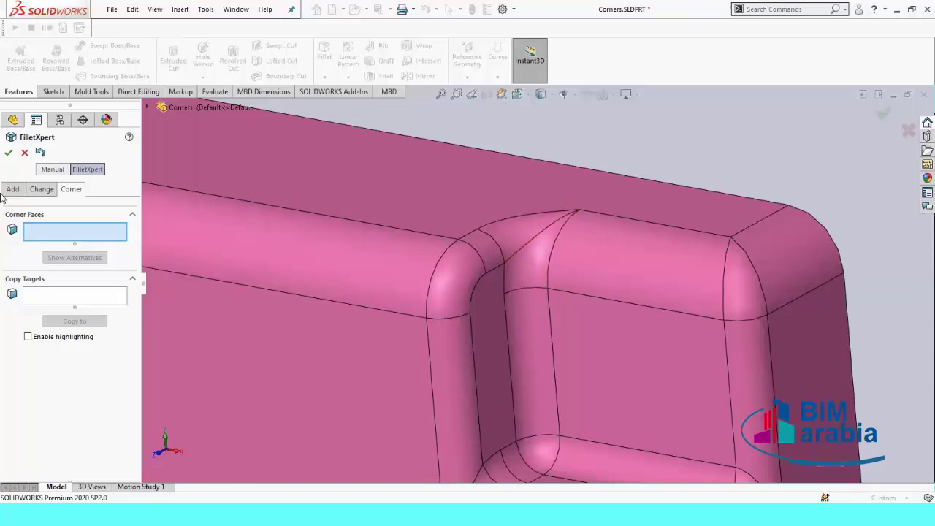
pyautogui.click(10, 153)
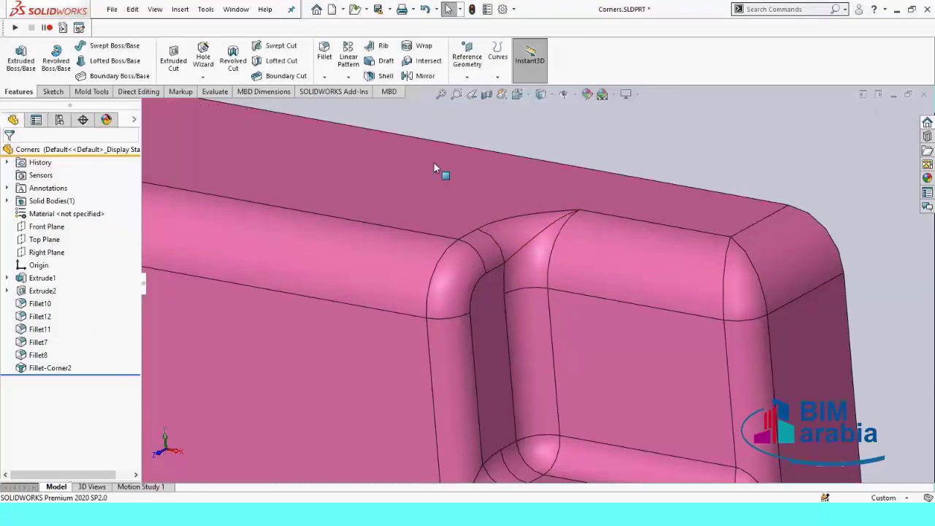
# - Zoom in and out to review the reworked pocket corner, then open the File menu
pyautogui.press('f')
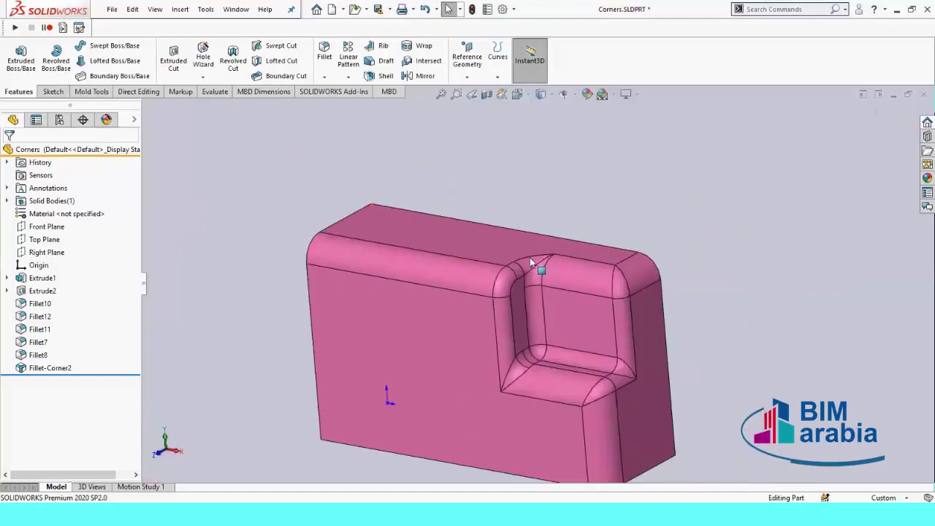
pyautogui.scroll(-1, 567, 312)
pyautogui.scroll(-2, 561, 306)
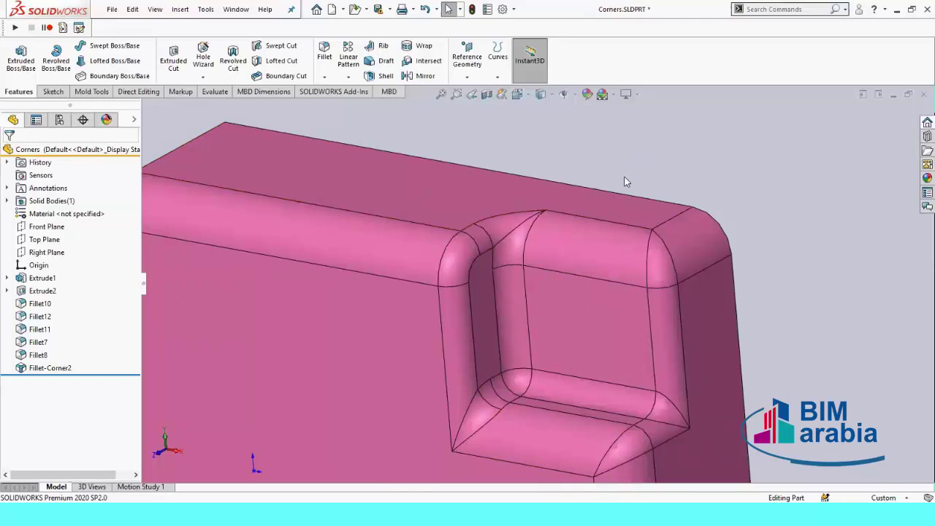
pyautogui.press('z')
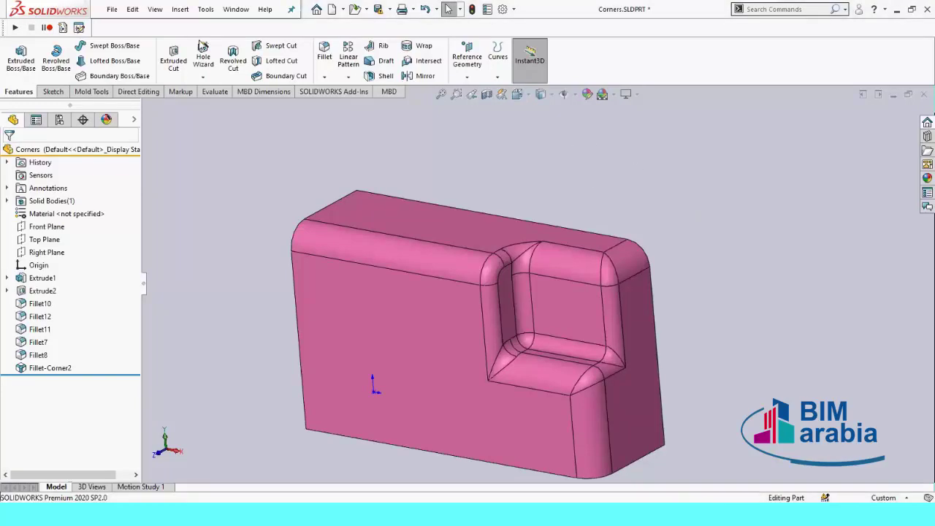
pyautogui.click(110, 12)
pyautogui.moveTo(133, 9)
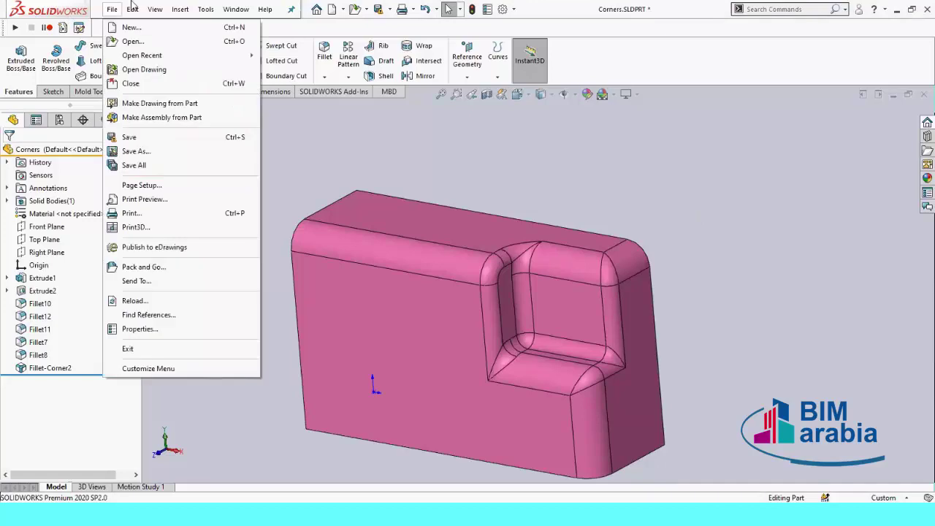
# - Open DraftXpert.SLDPRT from Recent Documents in the Welcome dialog
pyautogui.click(479, 156)
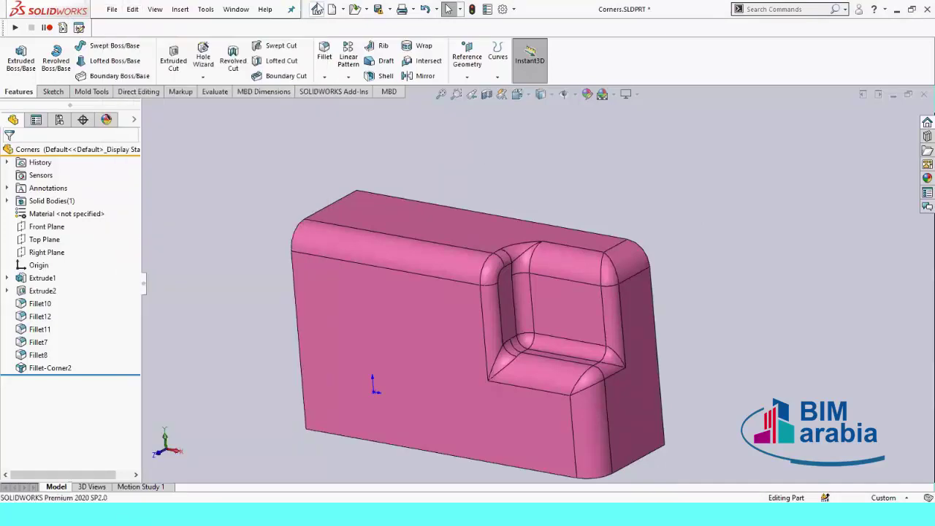
pyautogui.click(316, 9)
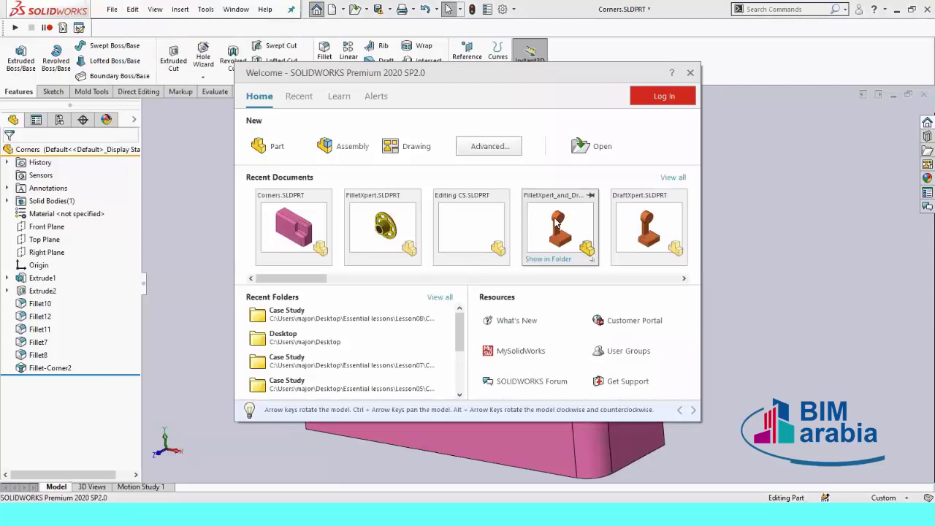
pyautogui.click(627, 214)
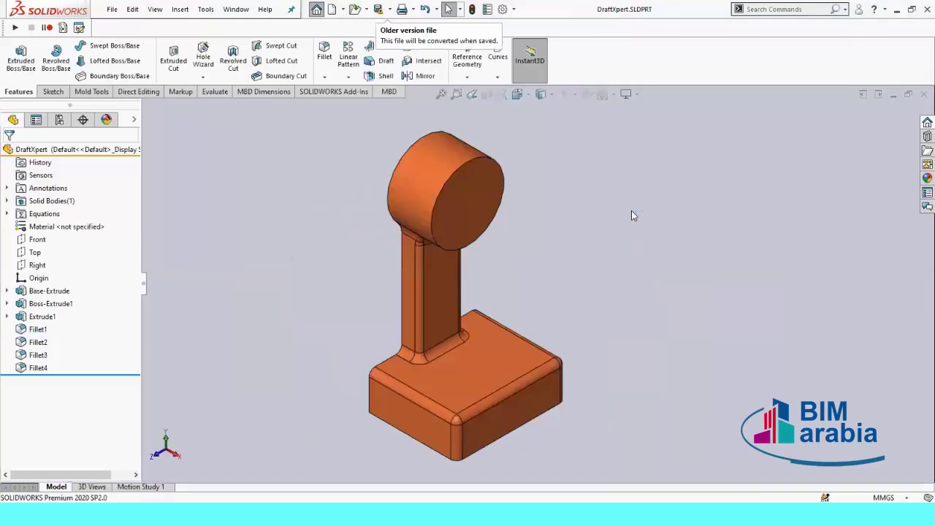
# - Launch Draft Analysis at 2.00deg on DraftXpert.SLDPRT by searching 'dra'
pyautogui.moveTo(686, 338)
pyautogui.mouseDown(button='middle')
pyautogui.moveTo(537, 334)
pyautogui.moveTo(689, 334)
pyautogui.moveTo(543, 349)
pyautogui.moveTo(555, 349)
pyautogui.moveTo(543, 393)
pyautogui.moveTo(599, 383)
pyautogui.moveTo(497, 375)
pyautogui.moveTo(564, 355)
pyautogui.moveTo(560, 370)
pyautogui.moveTo(541, 372)
pyautogui.mouseUp(button='middle')
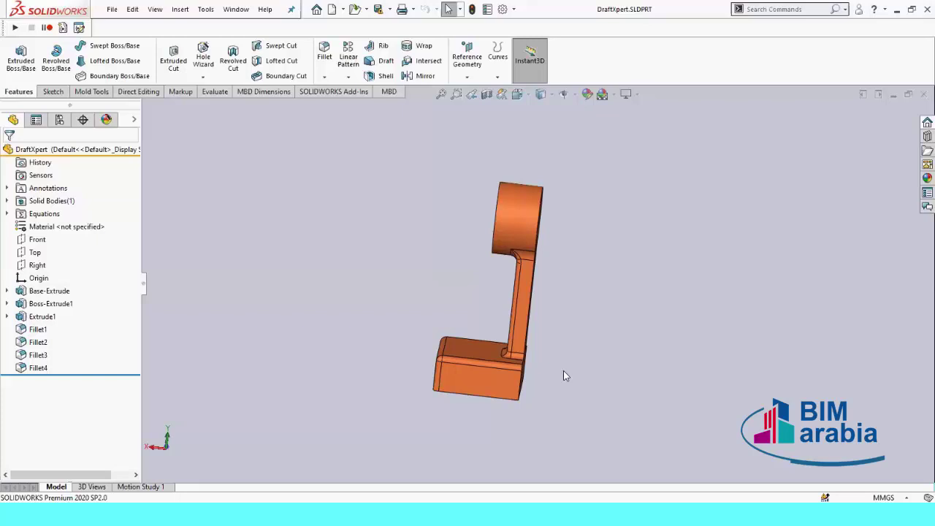
pyautogui.click(786, 9)
pyautogui.write('lu')
pyautogui.write('يقشا')
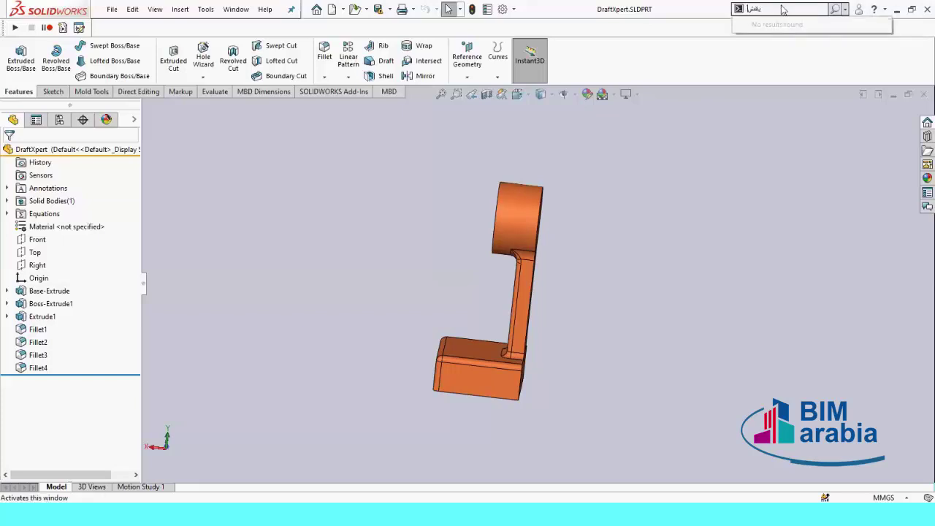
pyautogui.press('Escape')
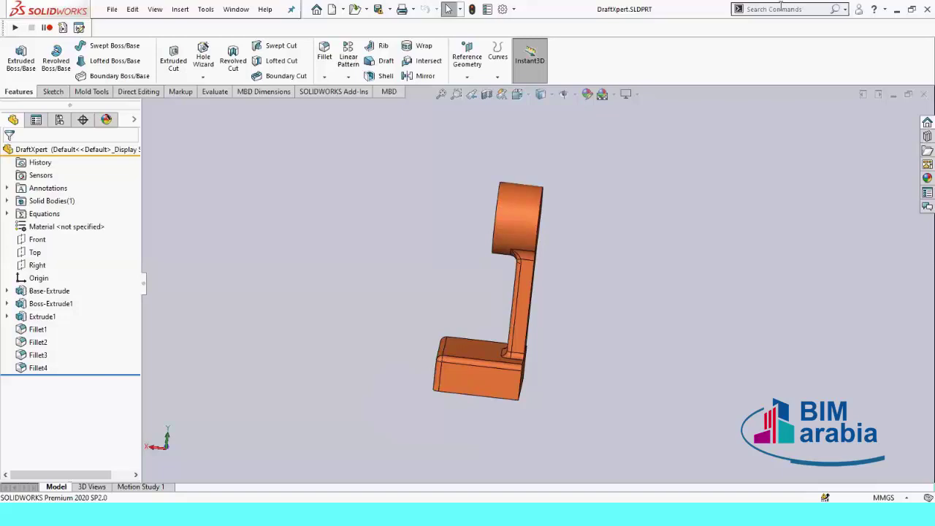
pyautogui.click(780, 7)
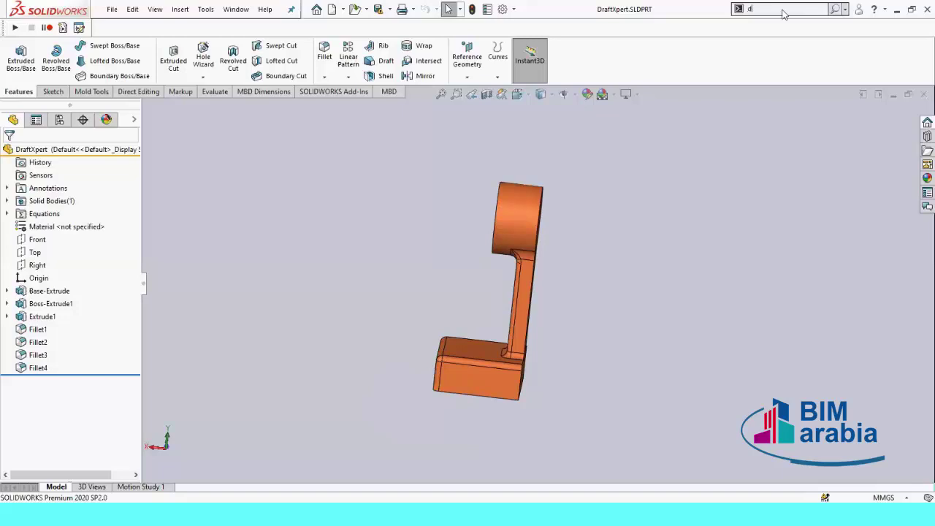
pyautogui.write('dra')
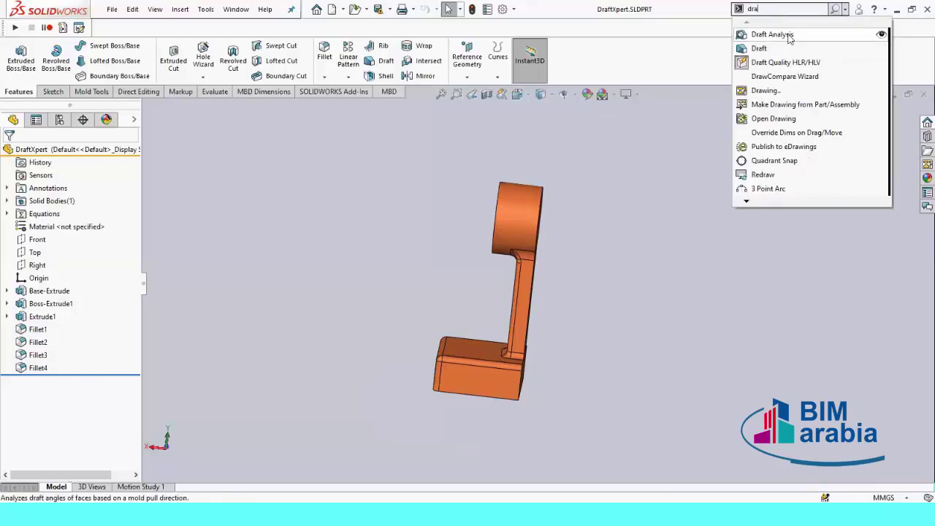
pyautogui.click(789, 35)
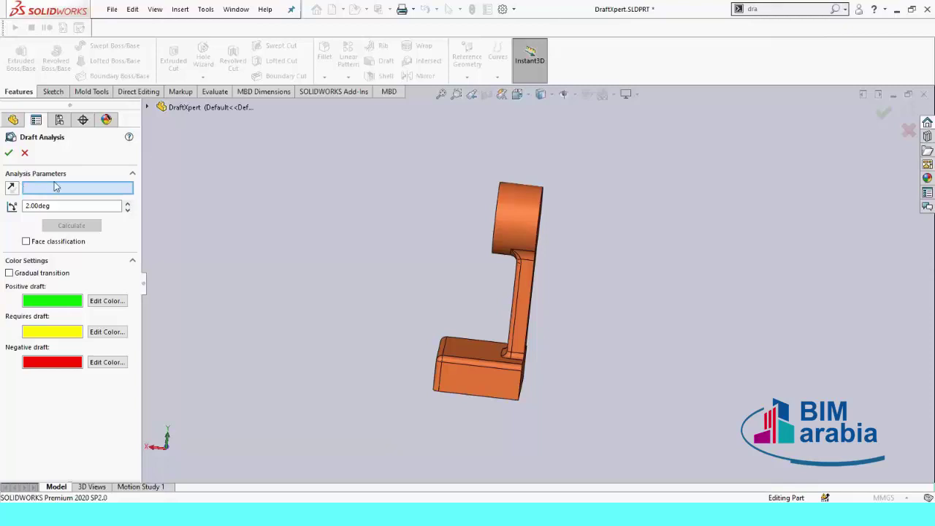
# - Set the front face as pull direction and calculate the 2° draft analysis
pyautogui.moveTo(286, 229); pyautogui.dragTo(255, 233, button='middle')
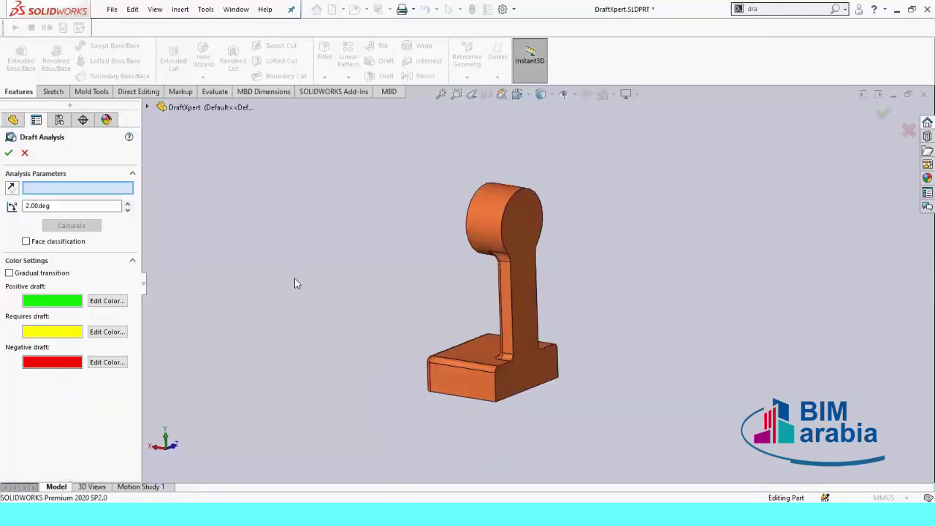
pyautogui.click(530, 223)
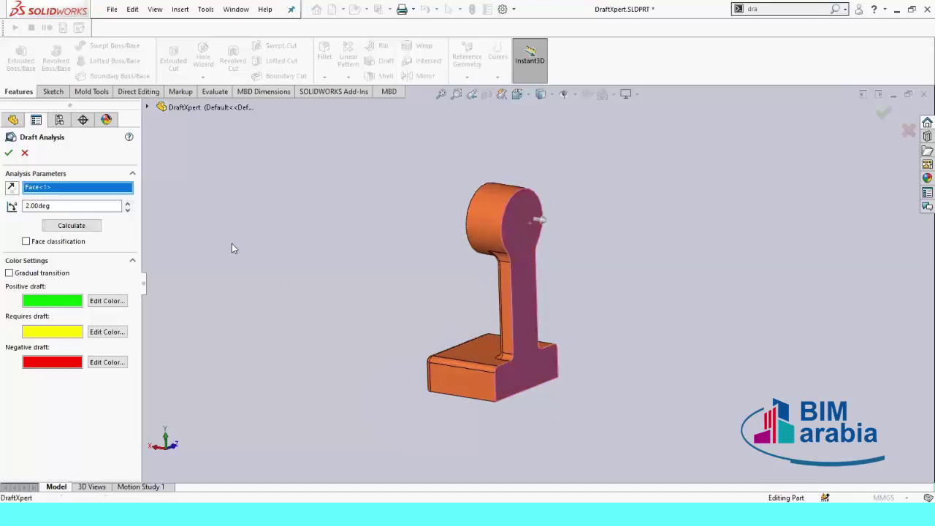
pyautogui.click(71, 225)
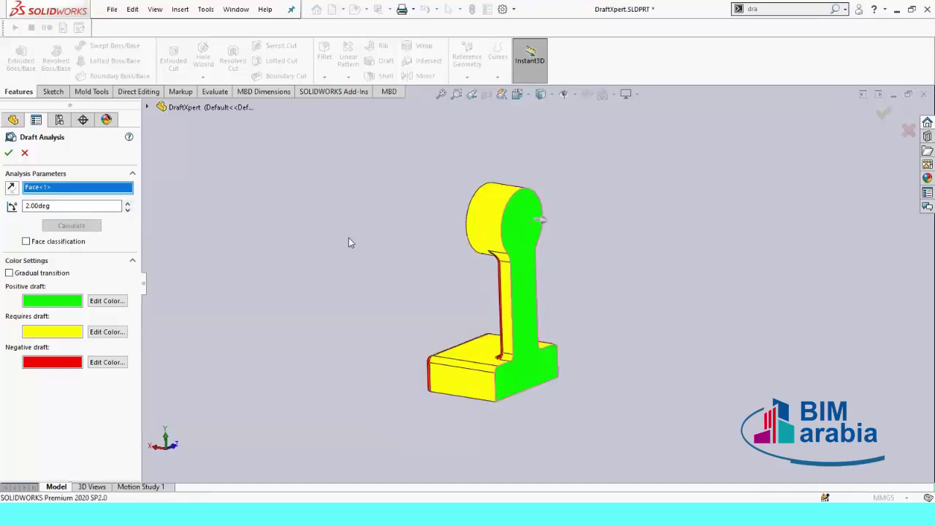
pyautogui.moveTo(372, 271); pyautogui.dragTo(351, 269, button='middle')
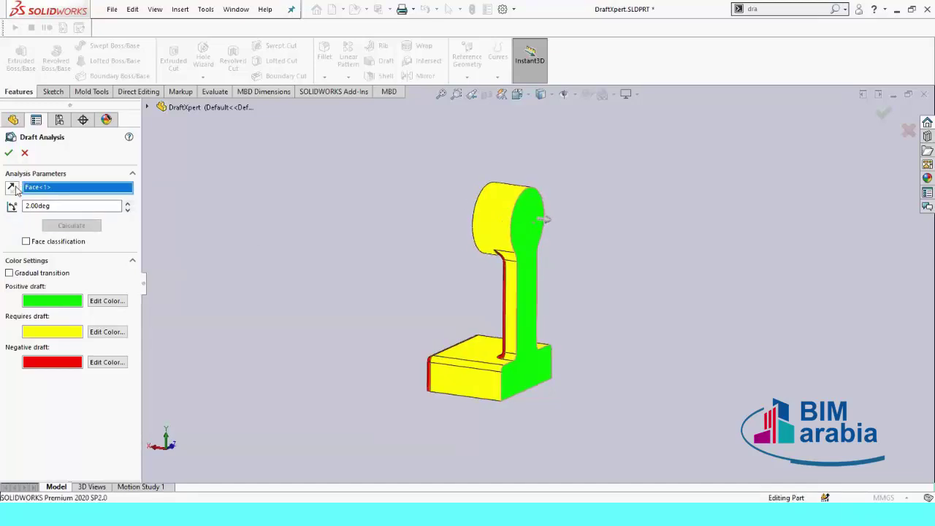
pyautogui.click(64, 226)
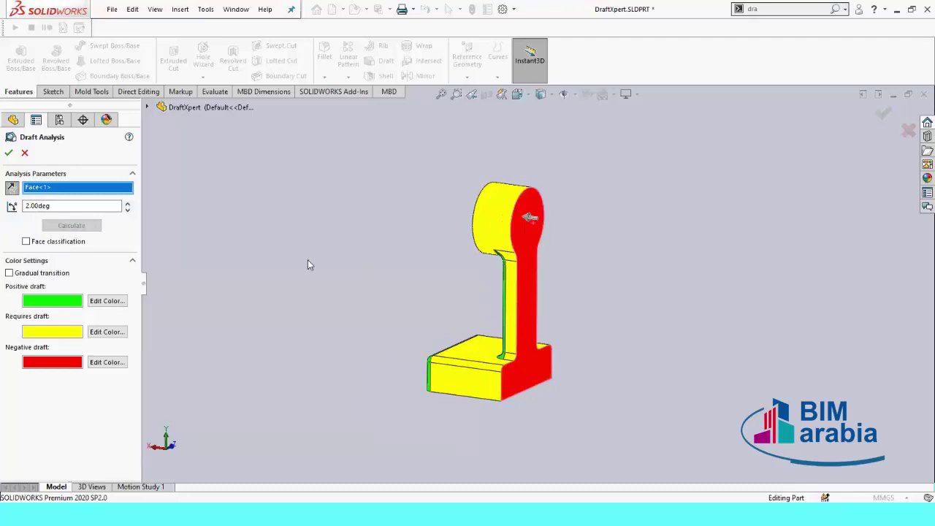
# - Orbit to inspect the draft colours, then switch to DraftXpert at 2.00deg
pyautogui.moveTo(411, 275); pyautogui.dragTo(402, 375, button='middle')
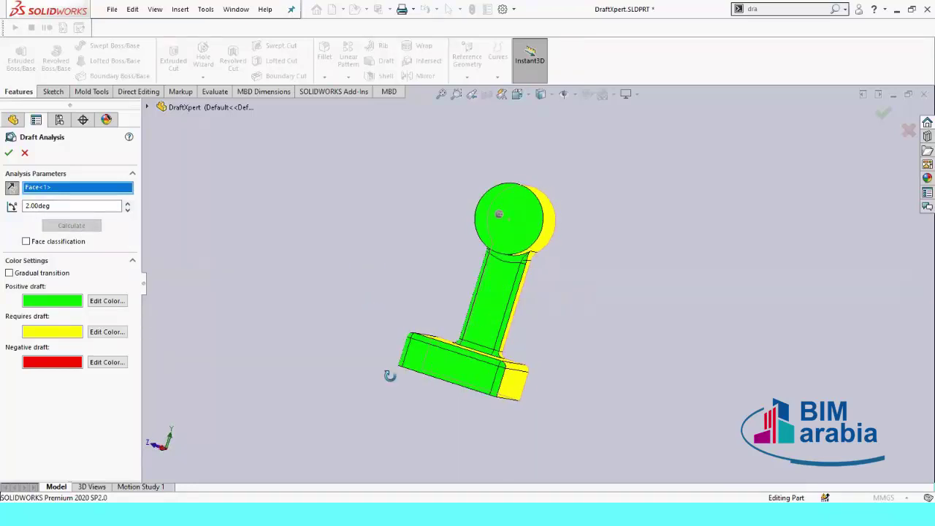
pyautogui.moveTo(468, 281)
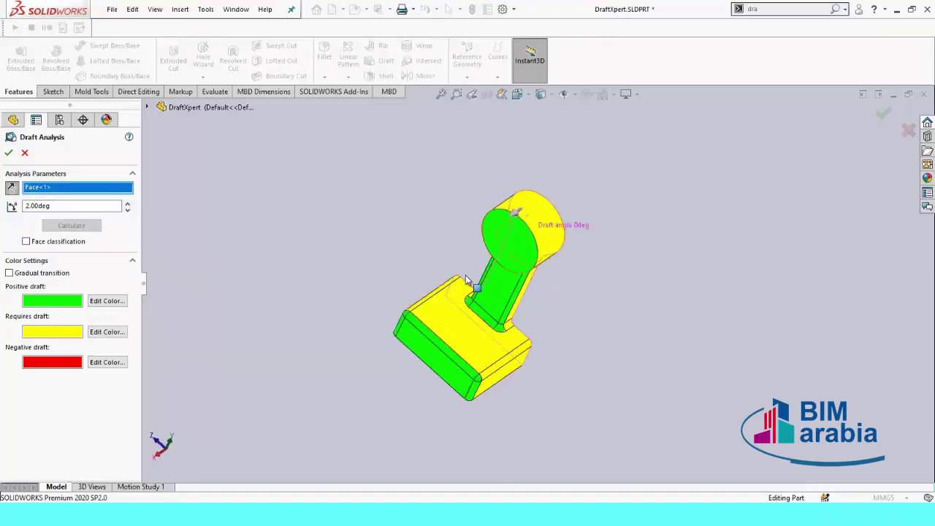
pyautogui.moveTo(502, 407)
pyautogui.mouseDown(button='middle')
pyautogui.moveTo(518, 453)
pyautogui.moveTo(691, 426)
pyautogui.mouseUp(button='middle')
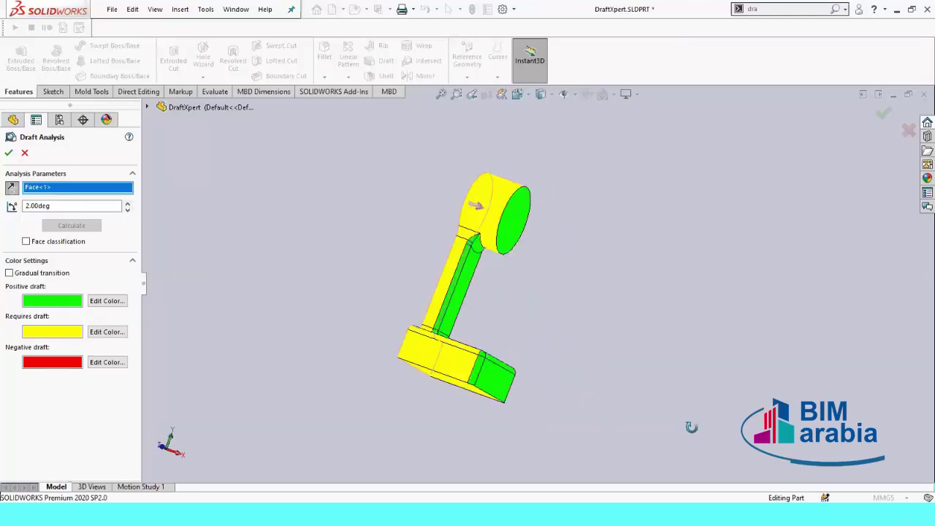
pyautogui.moveTo(691, 427)
pyautogui.mouseDown(button='middle')
pyautogui.moveTo(560, 403)
pyautogui.moveTo(561, 255)
pyautogui.moveTo(563, 285)
pyautogui.mouseUp(button='middle')
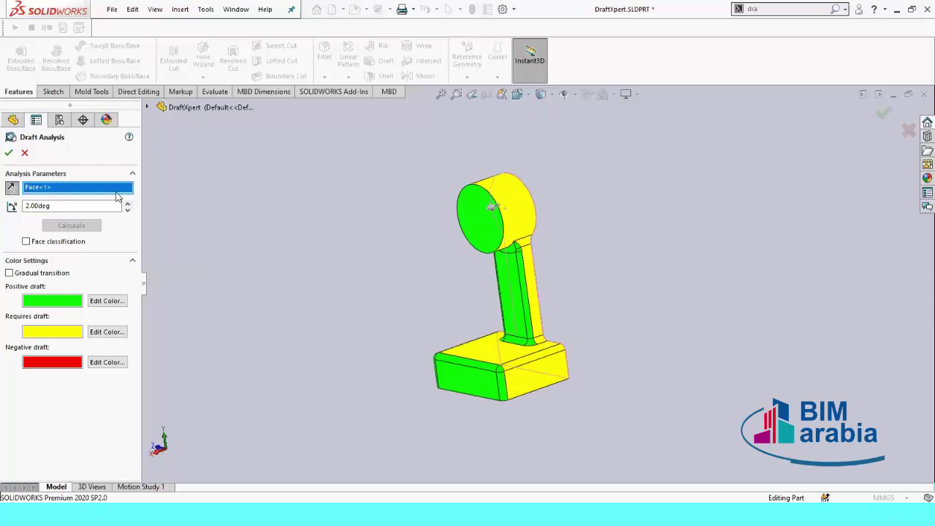
pyautogui.click(8, 153)
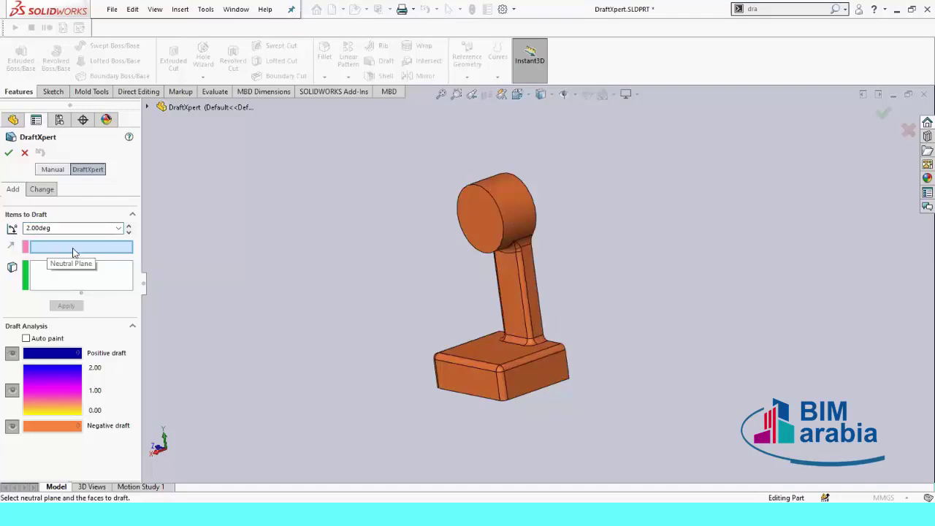
# - Pick the back face as the neutral plane and orbit to check the pull direction
pyautogui.moveTo(234, 278); pyautogui.dragTo(238, 324, button='middle')
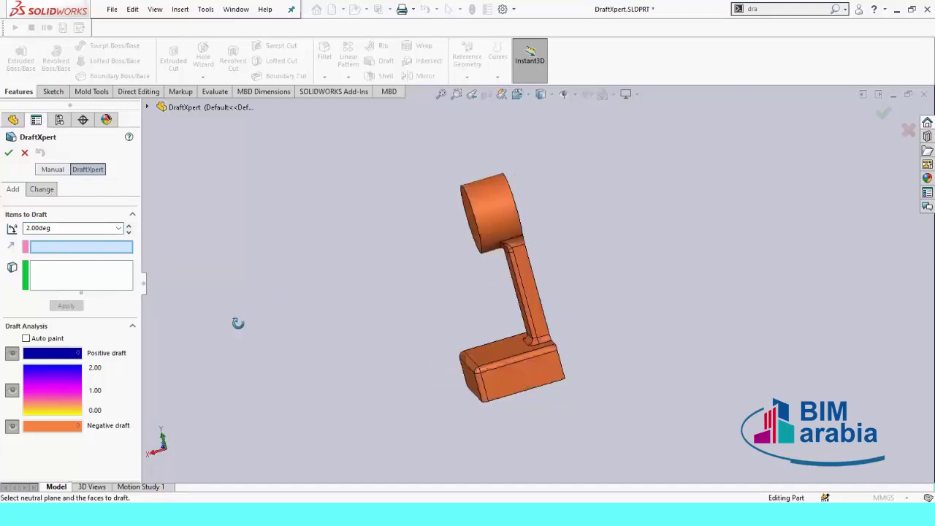
pyautogui.click(618, 299)
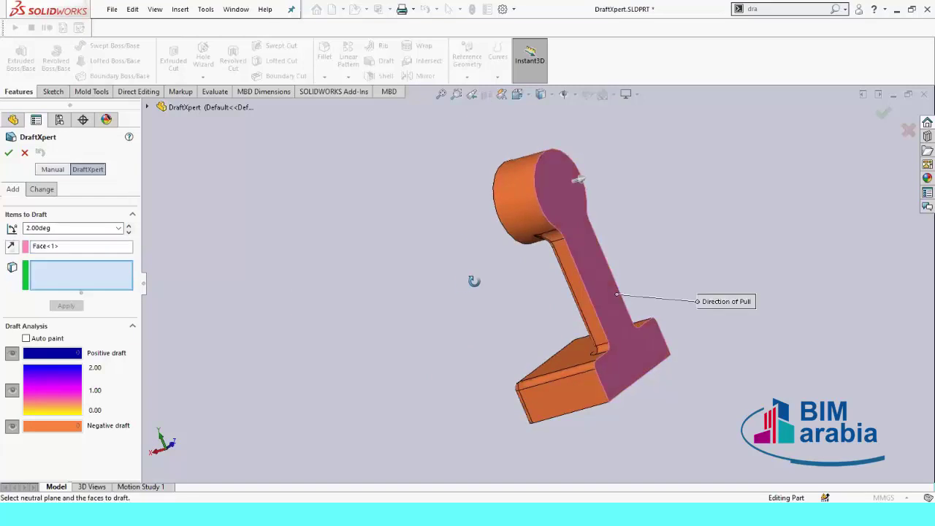
pyautogui.moveTo(463, 278); pyautogui.dragTo(497, 286, button='middle')
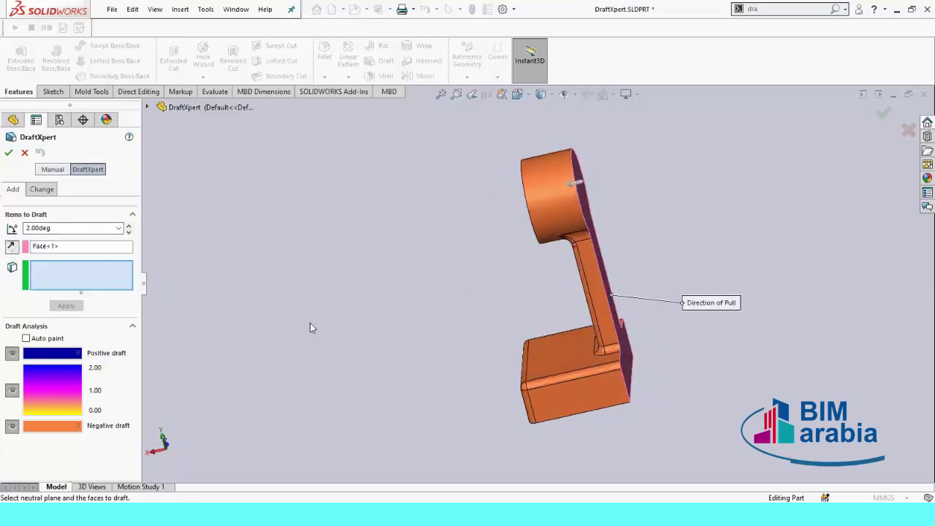
pyautogui.moveTo(310, 324)
pyautogui.mouseDown(button='middle')
pyautogui.moveTo(430, 346)
pyautogui.moveTo(437, 339)
pyautogui.mouseUp(button='middle')
pyautogui.moveTo(436, 339); pyautogui.dragTo(450, 359, button='middle')
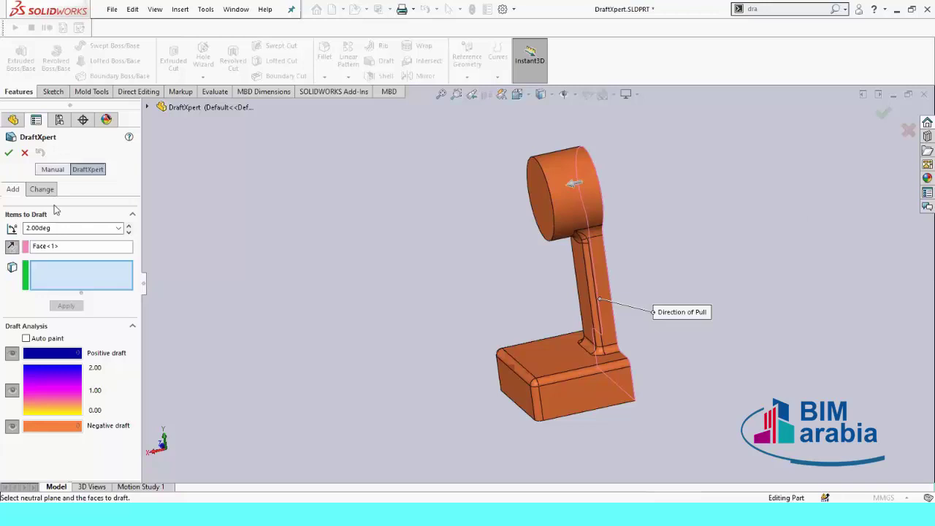
pyautogui.moveTo(424, 334)
pyautogui.mouseDown(button='middle')
pyautogui.moveTo(432, 299)
pyautogui.moveTo(419, 309)
pyautogui.moveTo(399, 288)
pyautogui.moveTo(357, 288)
pyautogui.moveTo(457, 286)
pyautogui.moveTo(434, 319)
pyautogui.moveTo(581, 408)
pyautogui.mouseUp(button='middle')
# - Add the base's front, top, side and left faces to the faces to draft at 2°
pyautogui.click(581, 408)
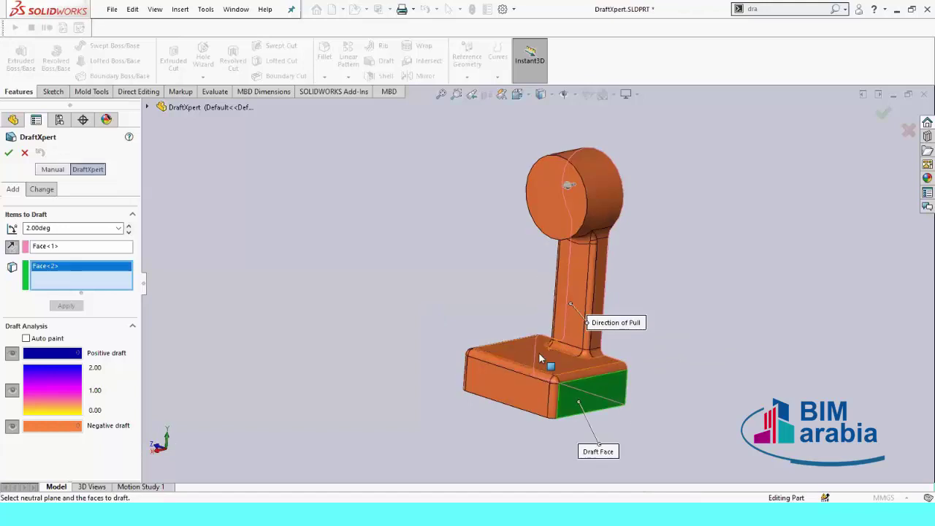
pyautogui.click(539, 353)
pyautogui.click(555, 373)
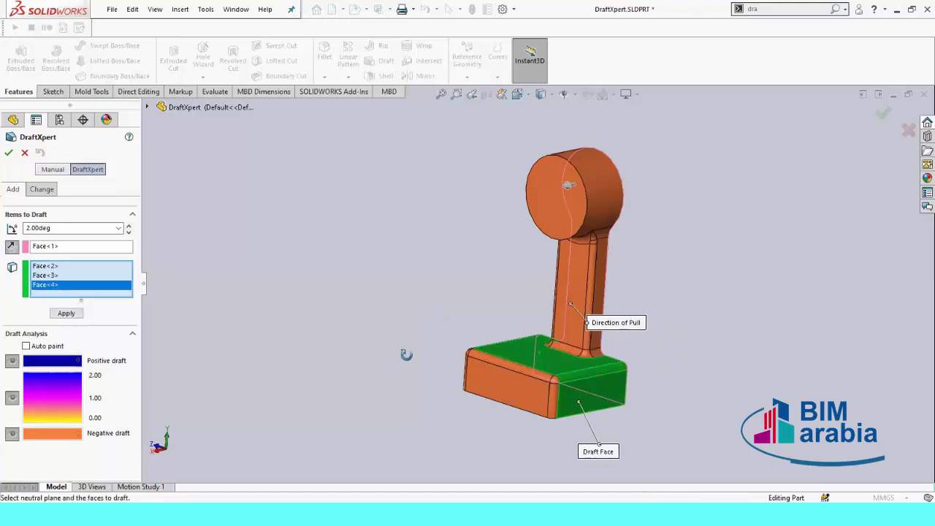
pyautogui.moveTo(389, 353)
pyautogui.mouseDown(button='middle')
pyautogui.moveTo(475, 364)
pyautogui.moveTo(477, 351)
pyautogui.mouseUp(button='middle')
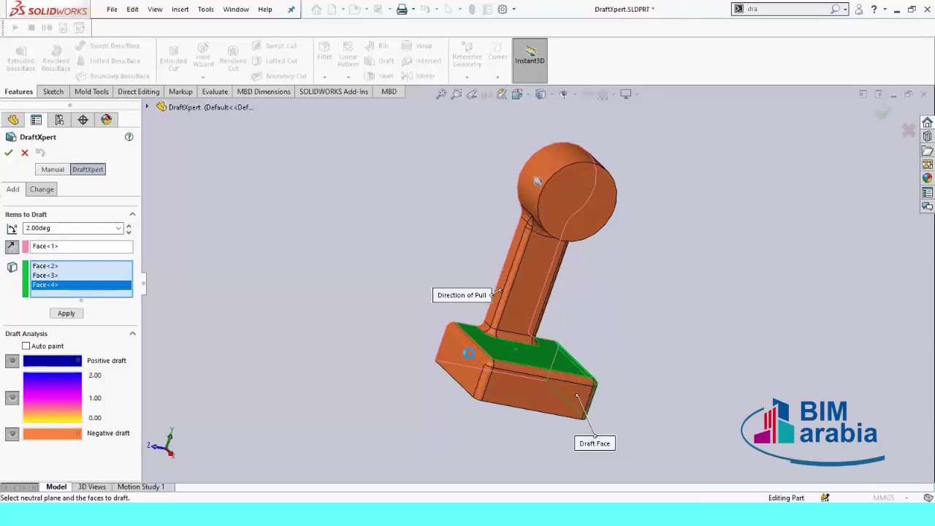
pyautogui.click(465, 358)
pyautogui.click(443, 388)
pyautogui.moveTo(443, 388)
pyautogui.mouseDown(button='middle')
pyautogui.moveTo(350, 311)
pyautogui.moveTo(446, 333)
pyautogui.mouseUp(button='middle')
pyautogui.click(544, 369)
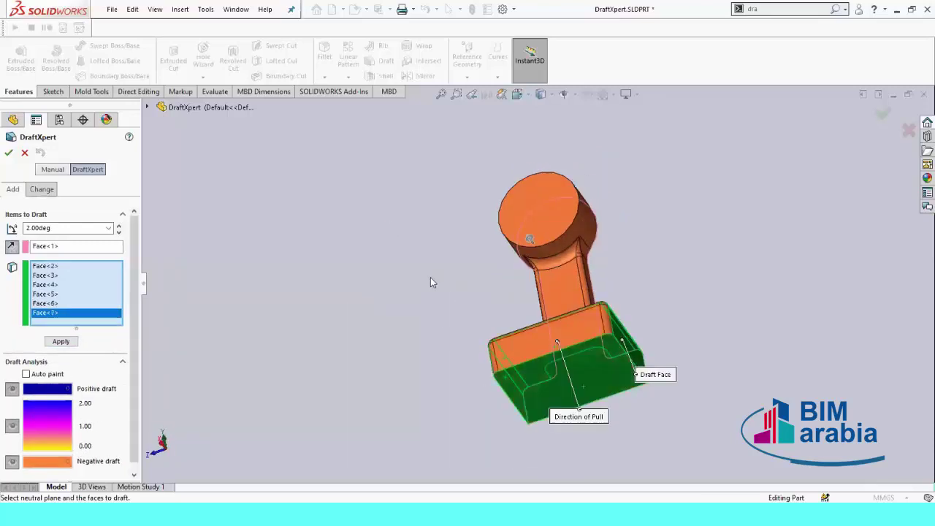
# - Add the boss's curved top, the leg, the neck faces and the leg-to-base fillet to draft
pyautogui.moveTo(431, 283)
pyautogui.mouseDown(button='middle')
pyautogui.moveTo(471, 395)
pyautogui.moveTo(542, 164)
pyautogui.mouseUp(button='middle')
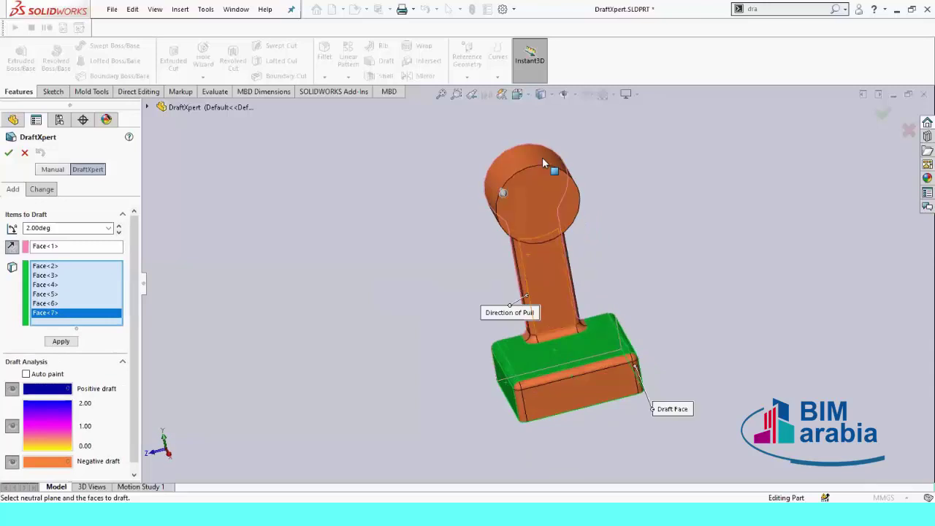
pyautogui.click(543, 161)
pyautogui.moveTo(240, 277)
pyautogui.mouseDown(button='middle')
pyautogui.moveTo(219, 323)
pyautogui.moveTo(344, 355)
pyautogui.moveTo(294, 318)
pyautogui.moveTo(311, 362)
pyautogui.moveTo(633, 329)
pyautogui.mouseUp(button='middle')
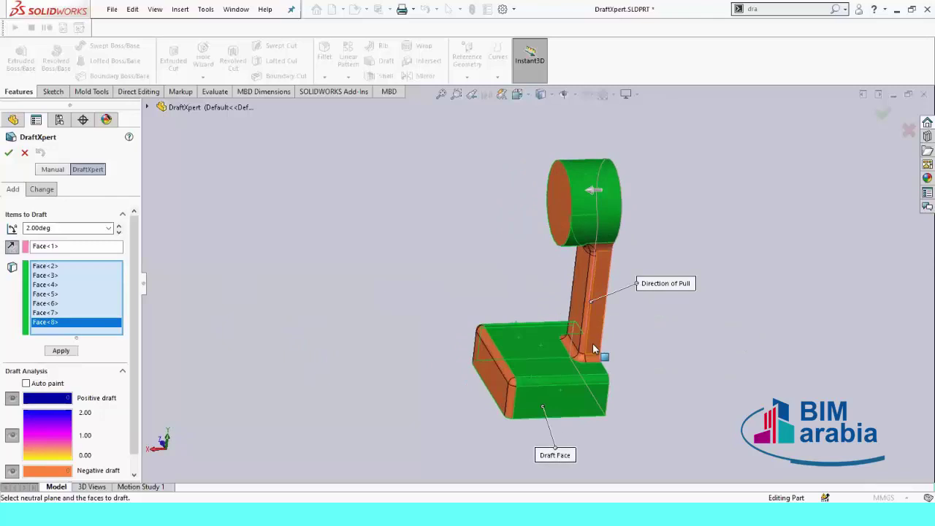
pyautogui.click(602, 361)
pyautogui.click(598, 322)
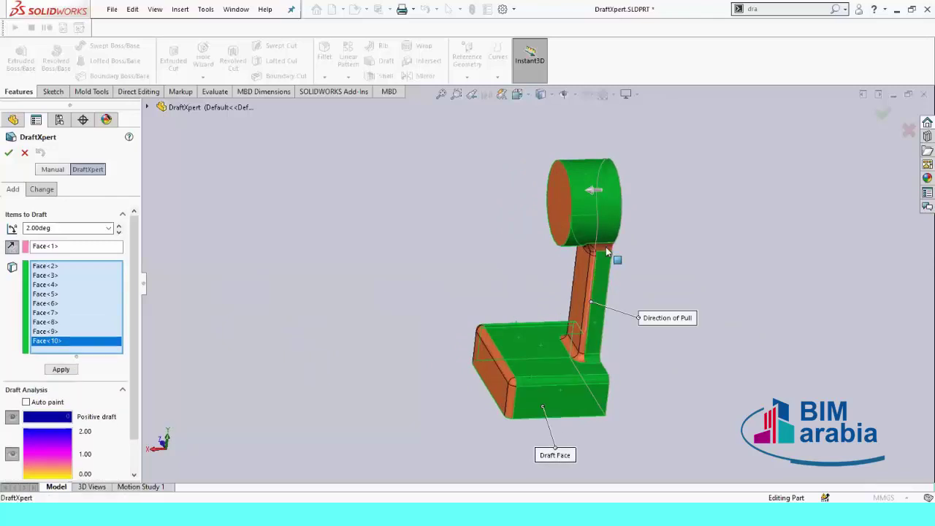
pyautogui.click(610, 247)
pyautogui.moveTo(497, 271)
pyautogui.mouseDown(button='middle')
pyautogui.moveTo(532, 225)
pyautogui.moveTo(521, 228)
pyautogui.mouseUp(button='middle')
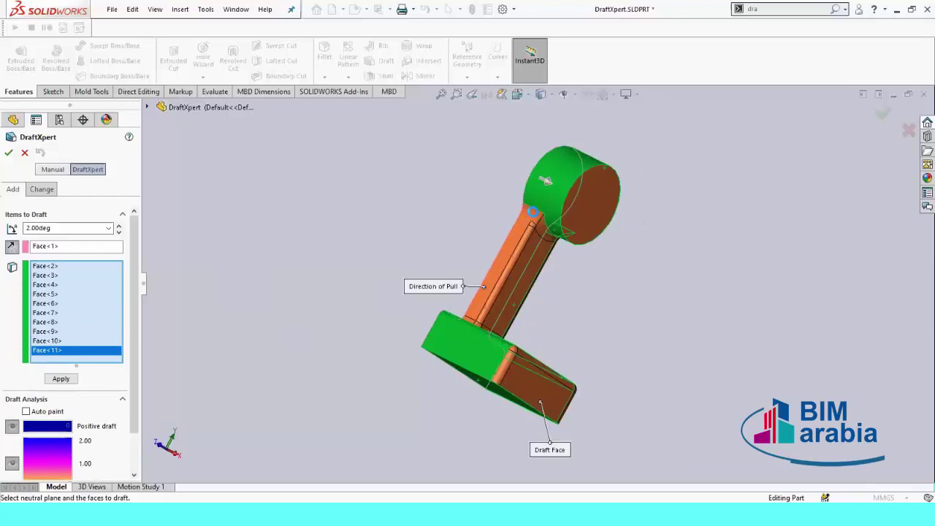
pyautogui.click(521, 228)
pyautogui.click(511, 241)
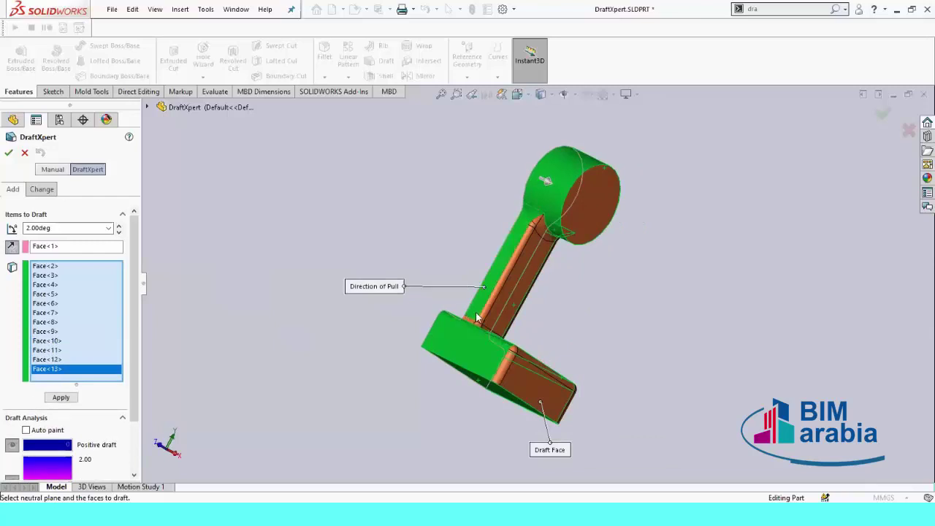
pyautogui.scroll(-3, 476, 318)
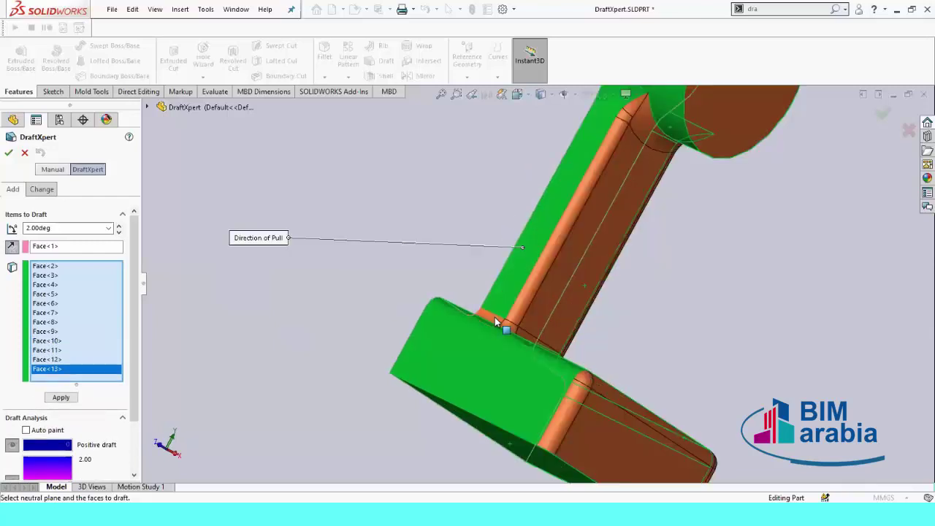
pyautogui.click(496, 322)
# - Fit the whole part into view and apply the 2° draft to the chosen faces
pyautogui.press('f')
pyautogui.moveTo(396, 190)
pyautogui.mouseDown(button='middle')
pyautogui.moveTo(307, 209)
pyautogui.moveTo(219, 197)
pyautogui.mouseUp(button='middle')
pyautogui.press('Return')
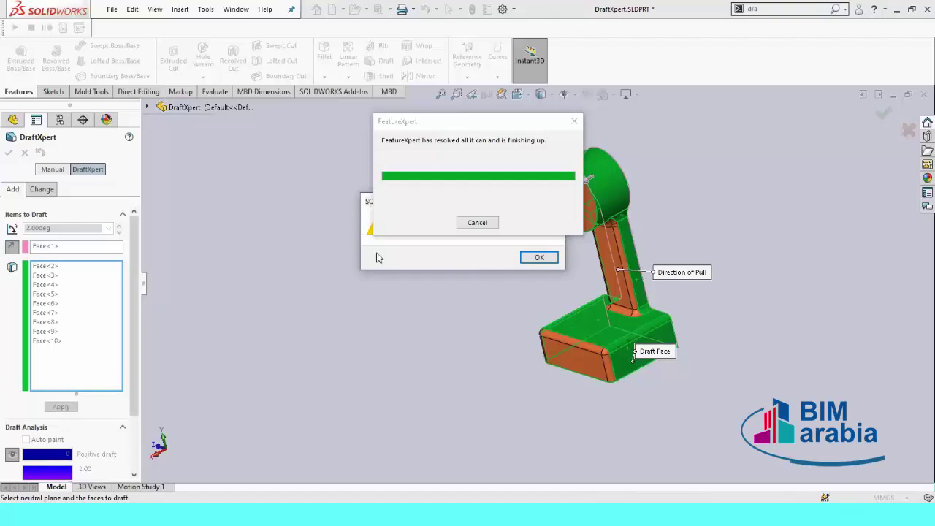
# - Acknowledge the rebuild message, re-accept the DraftXpert draft, and dismiss the unable-to-repair warning
pyautogui.click(541, 258)
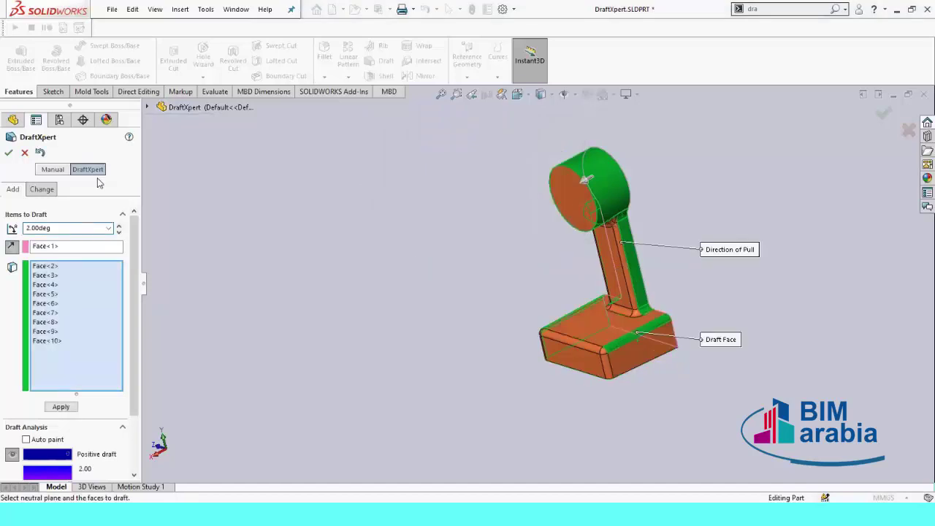
pyautogui.moveTo(318, 260)
pyautogui.mouseDown(button='middle')
pyautogui.moveTo(360, 212)
pyautogui.moveTo(388, 211)
pyautogui.moveTo(172, 250)
pyautogui.mouseUp(button='middle')
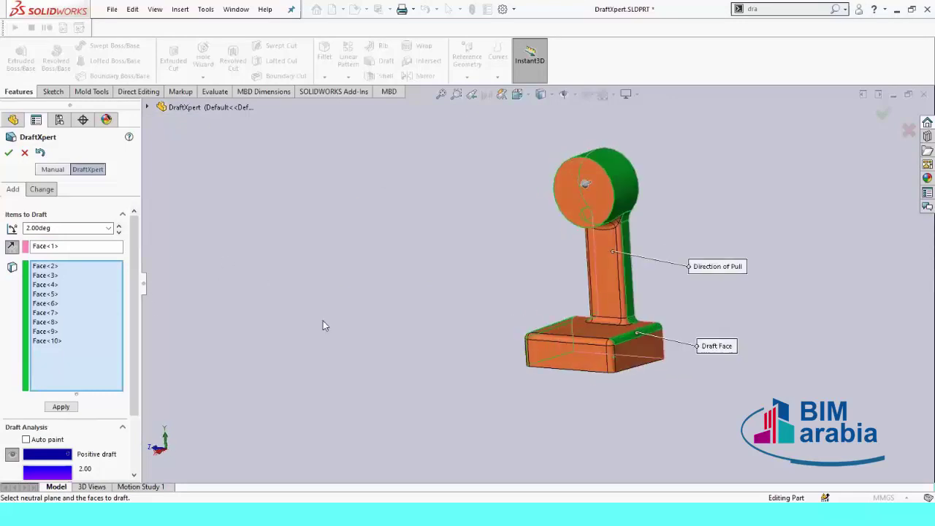
pyautogui.click(8, 152)
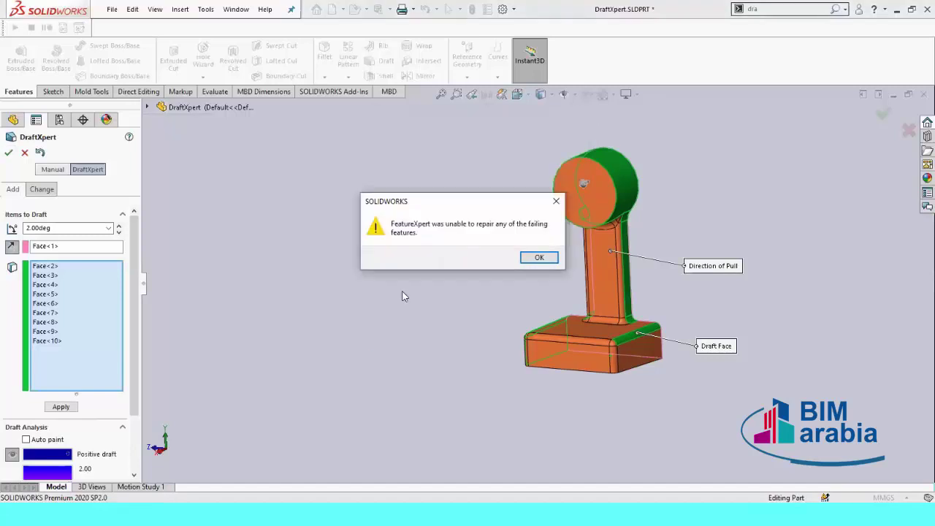
pyautogui.click(542, 257)
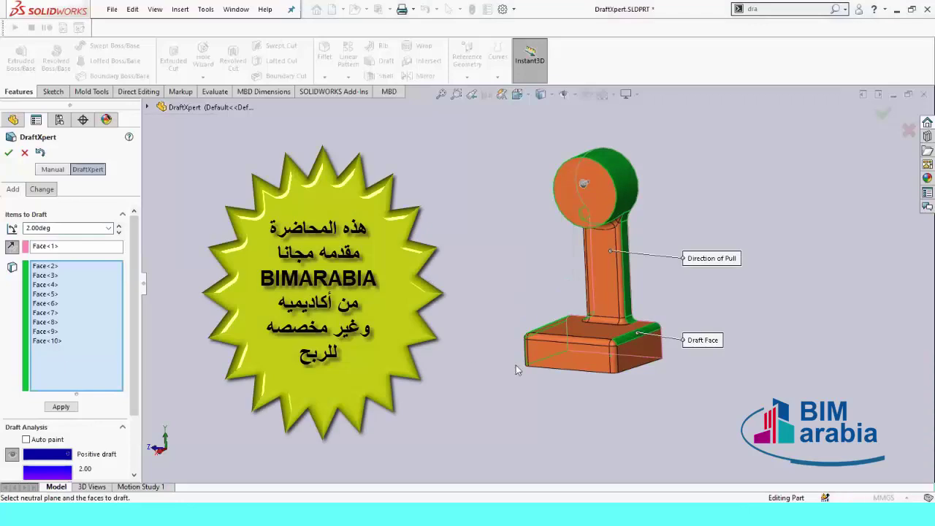
# - Remove Face<2>, Face<3>, Face<7>, Face<8>, Face<9> and Face<10> from the faces to draft
pyautogui.click(655, 345)
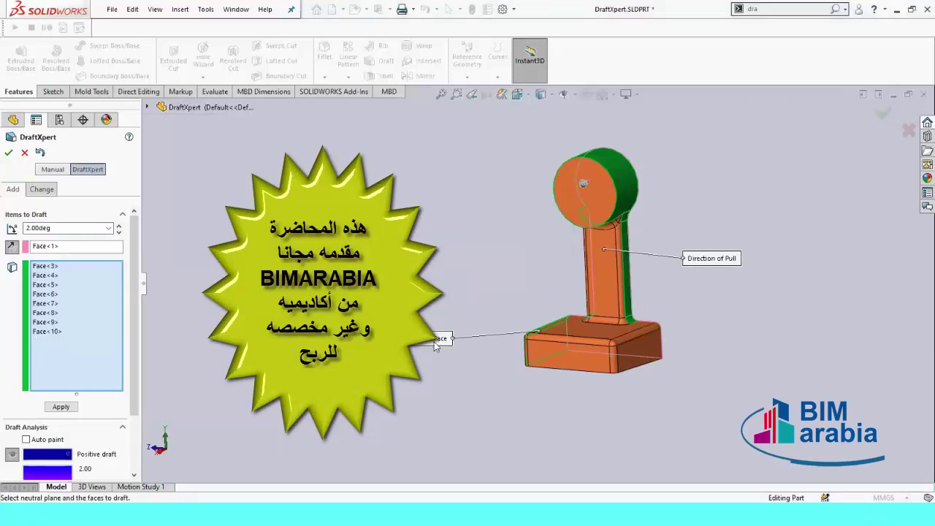
pyautogui.moveTo(570, 328); pyautogui.dragTo(507, 317, button='middle')
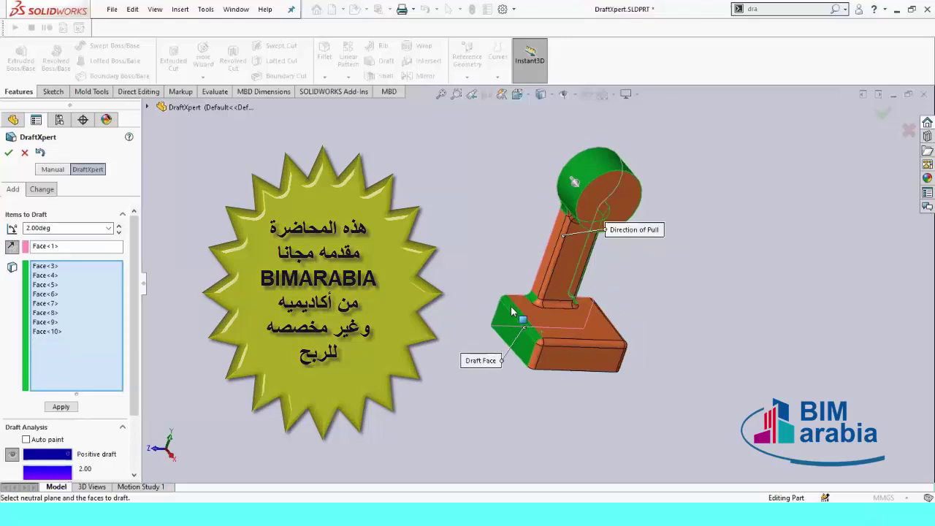
pyautogui.click(510, 306)
pyautogui.moveTo(451, 298)
pyautogui.mouseDown(button='middle')
pyautogui.moveTo(405, 251)
pyautogui.moveTo(453, 251)
pyautogui.moveTo(545, 310)
pyautogui.moveTo(629, 322)
pyautogui.mouseUp(button='middle')
pyautogui.click(516, 317)
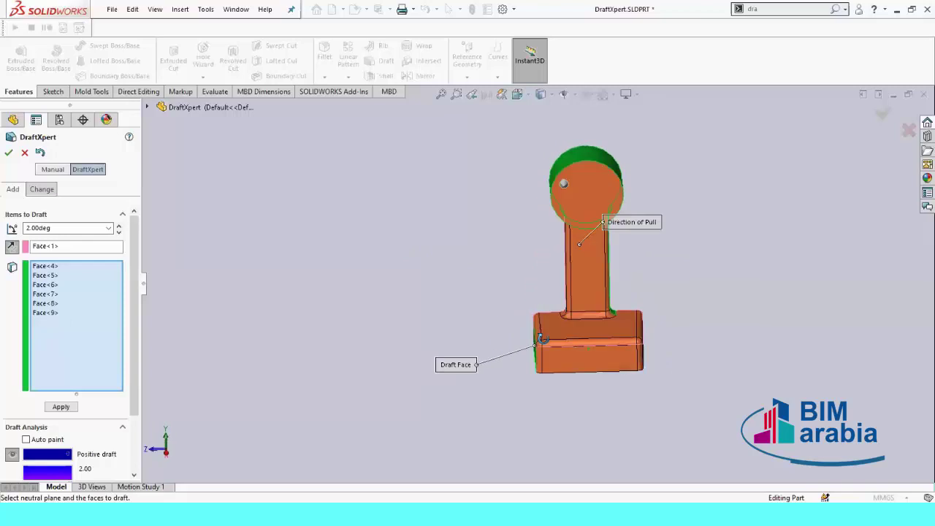
pyautogui.click(629, 322)
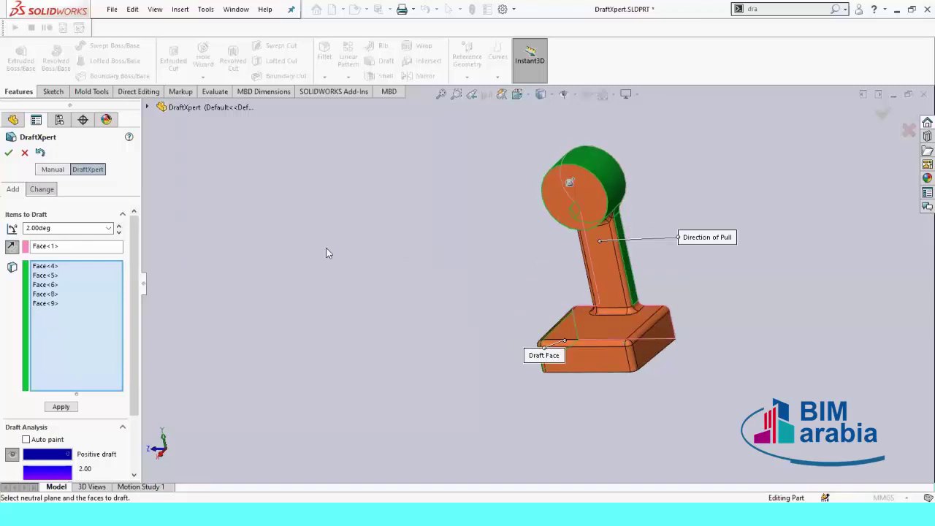
pyautogui.click(619, 213)
pyautogui.moveTo(539, 256); pyautogui.dragTo(564, 236, button='middle')
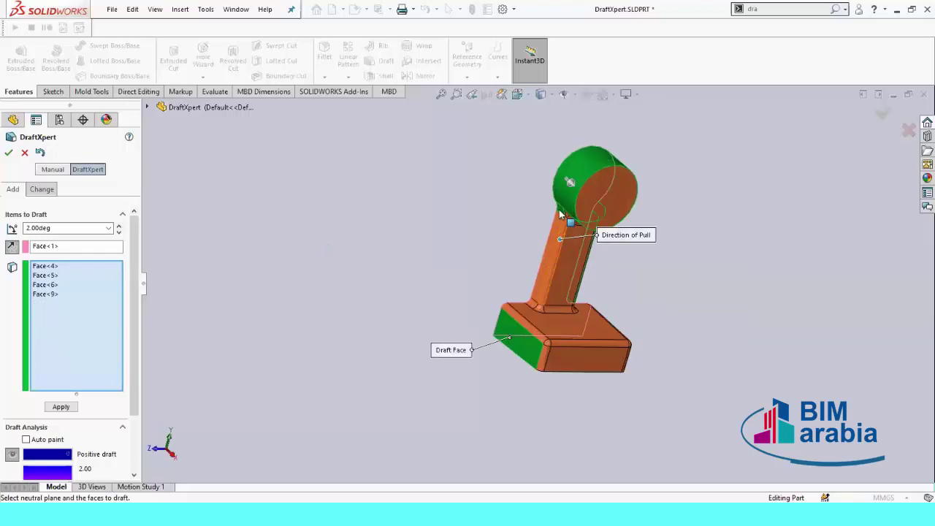
pyautogui.click(561, 213)
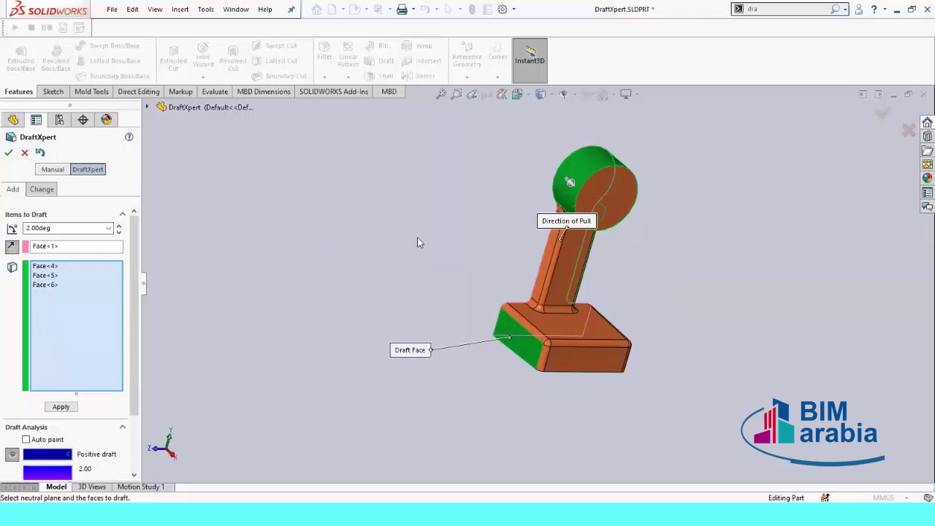
# - Accept the reduced 2° draft on the remaining base faces and close DraftXpert
pyautogui.click(9, 153)
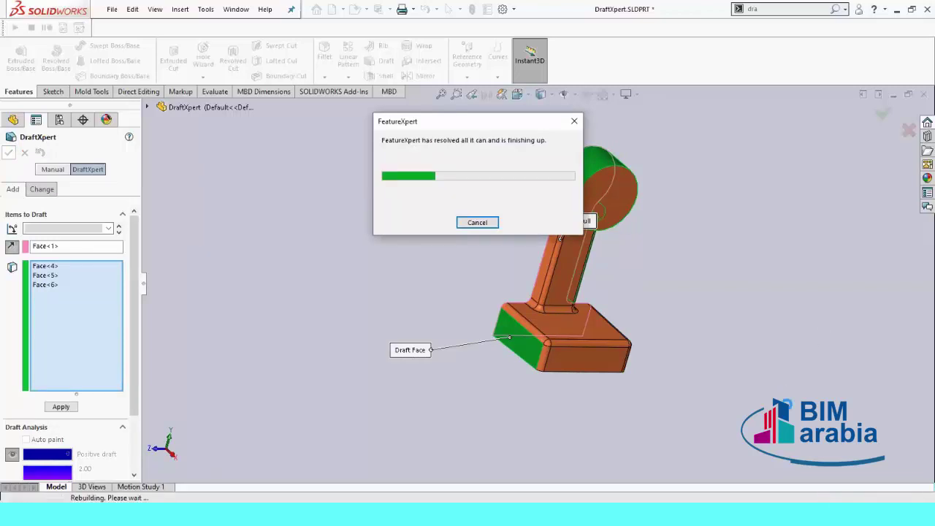
pyautogui.moveTo(774, 404)
pyautogui.mouseDown(button='middle')
pyautogui.moveTo(680, 315)
pyautogui.moveTo(702, 322)
pyautogui.moveTo(683, 329)
pyautogui.moveTo(564, 299)
pyautogui.mouseUp(button='middle')
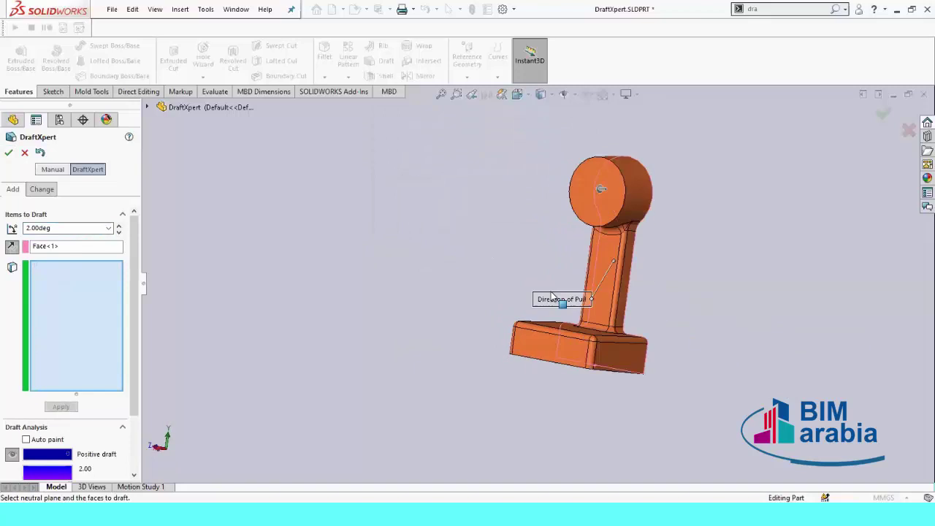
pyautogui.click(9, 154)
pyautogui.moveTo(432, 311)
pyautogui.mouseDown(button='middle')
pyautogui.moveTo(389, 314)
pyautogui.moveTo(438, 303)
pyautogui.mouseUp(button='middle')
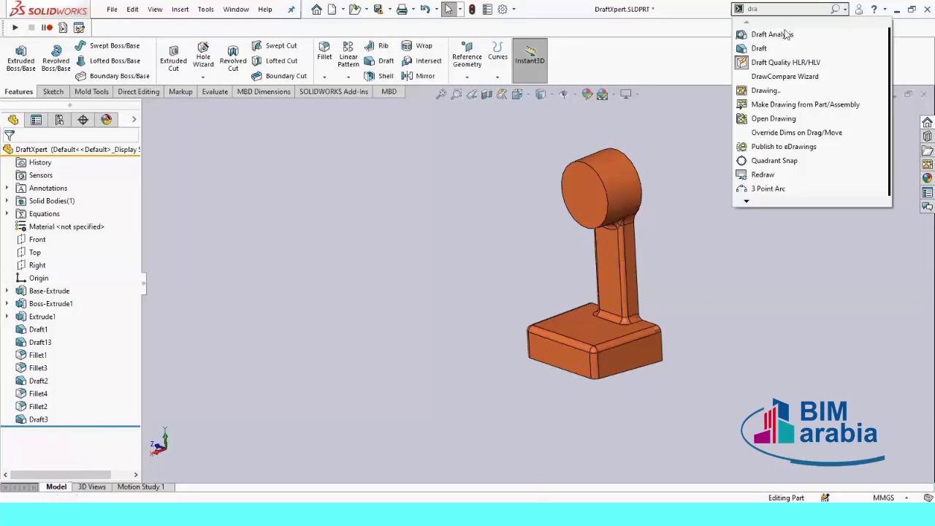
pyautogui.click(775, 35)
pyautogui.moveTo(323, 288); pyautogui.dragTo(528, 259, button='middle')
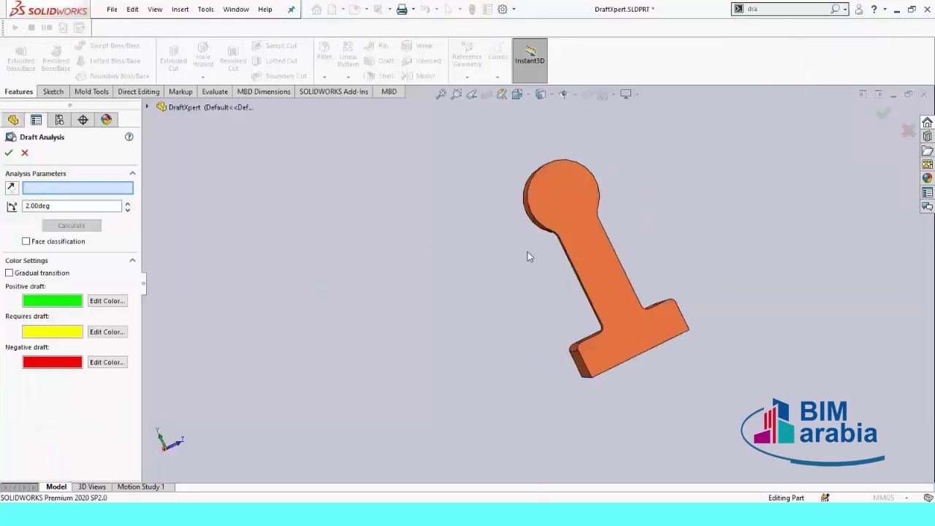
pyautogui.click(565, 218)
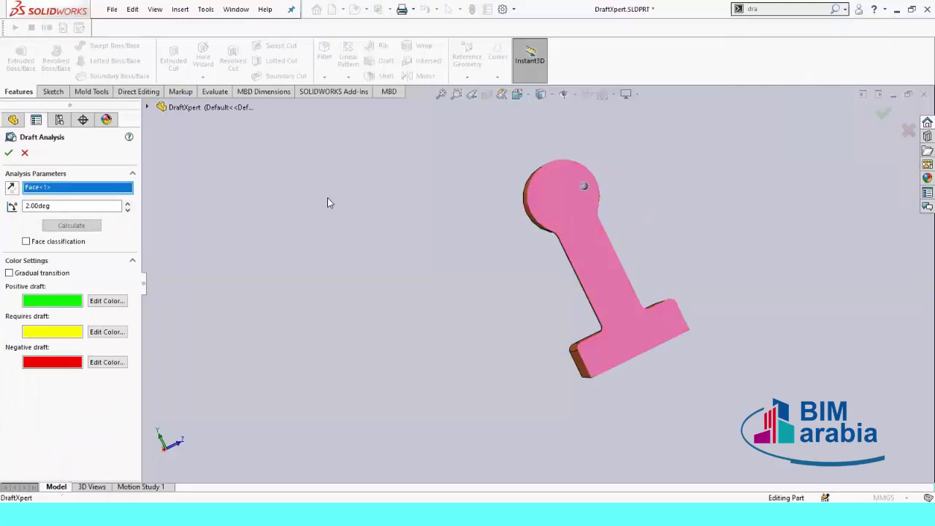
pyautogui.click(13, 188)
pyautogui.click(71, 226)
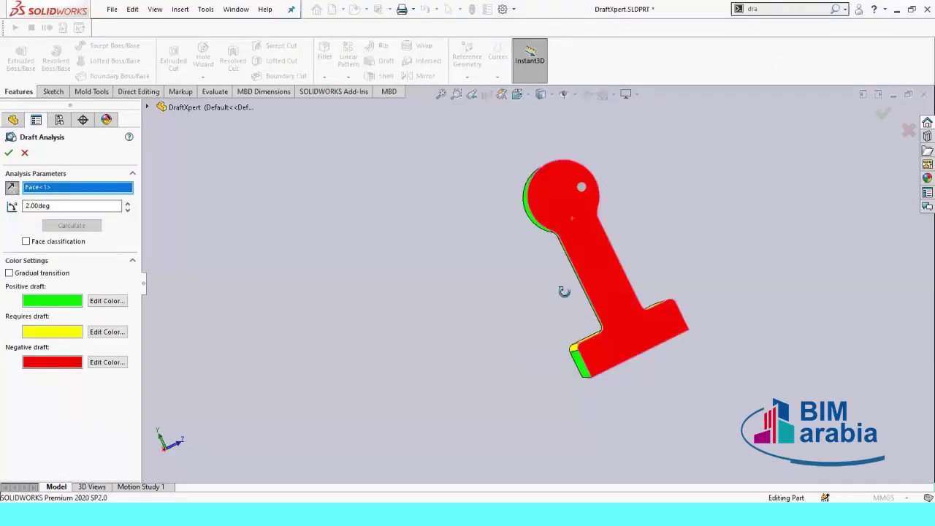
pyautogui.moveTo(564, 292)
pyautogui.mouseDown(button='middle')
pyautogui.moveTo(741, 292)
pyautogui.moveTo(721, 345)
pyautogui.moveTo(742, 355)
pyautogui.moveTo(641, 383)
pyautogui.moveTo(561, 371)
pyautogui.moveTo(775, 363)
pyautogui.moveTo(621, 309)
pyautogui.mouseUp(button='middle')
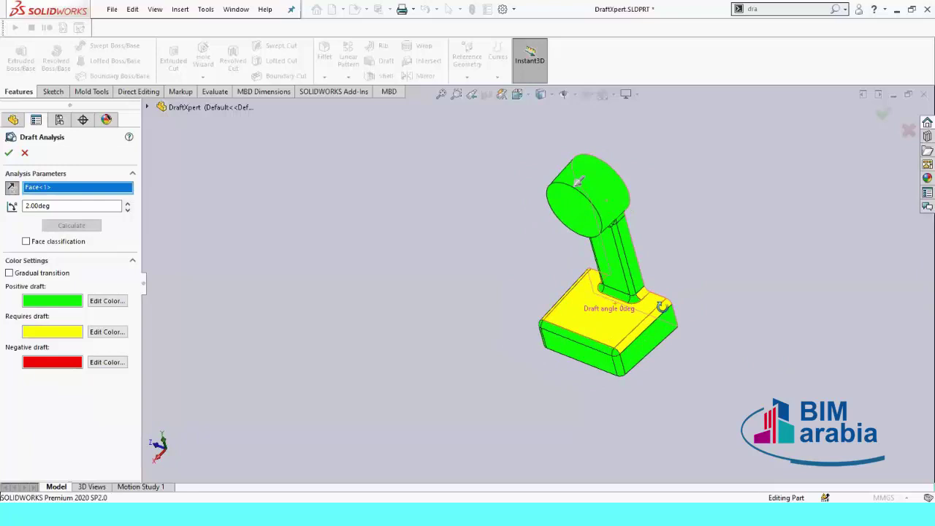
pyautogui.click(9, 151)
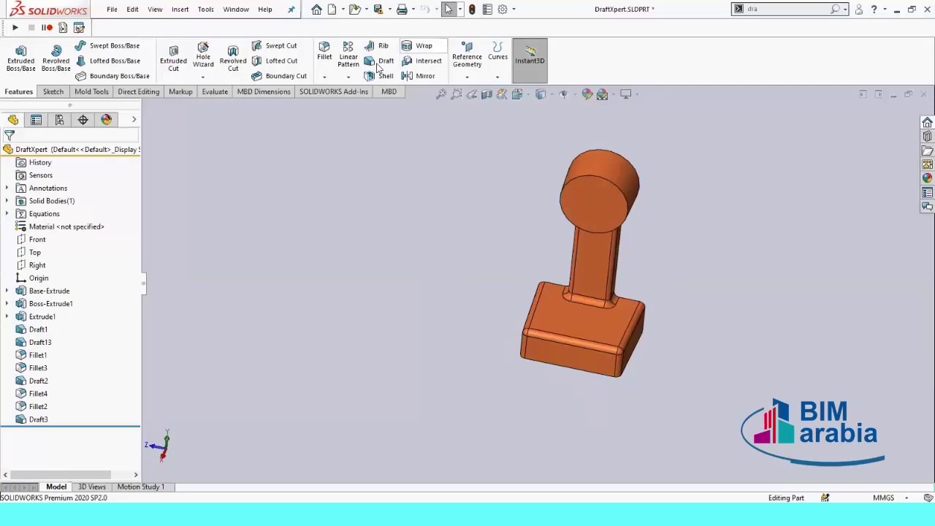
# - Run DraftXpert with the flat face as neutral plane and draft the base's top face at 2°
pyautogui.click(382, 61)
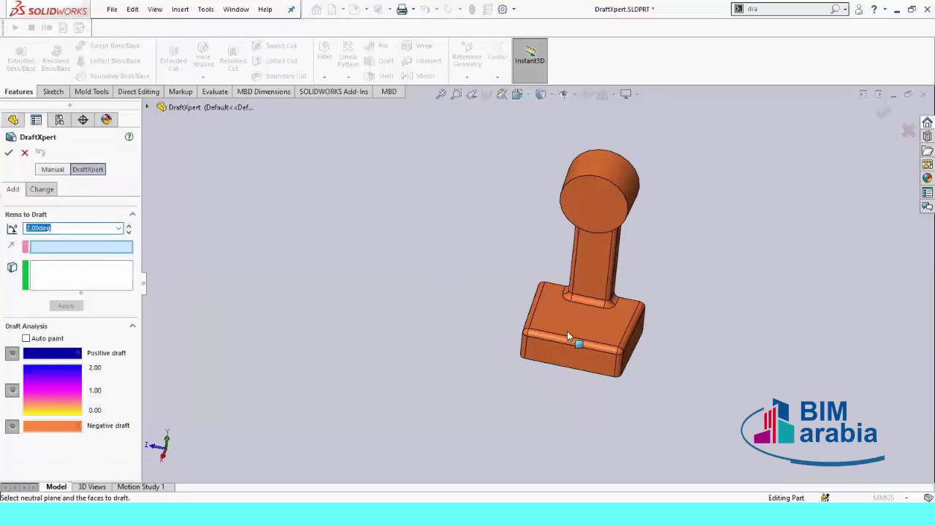
pyautogui.moveTo(632, 295); pyautogui.dragTo(601, 220, button='middle')
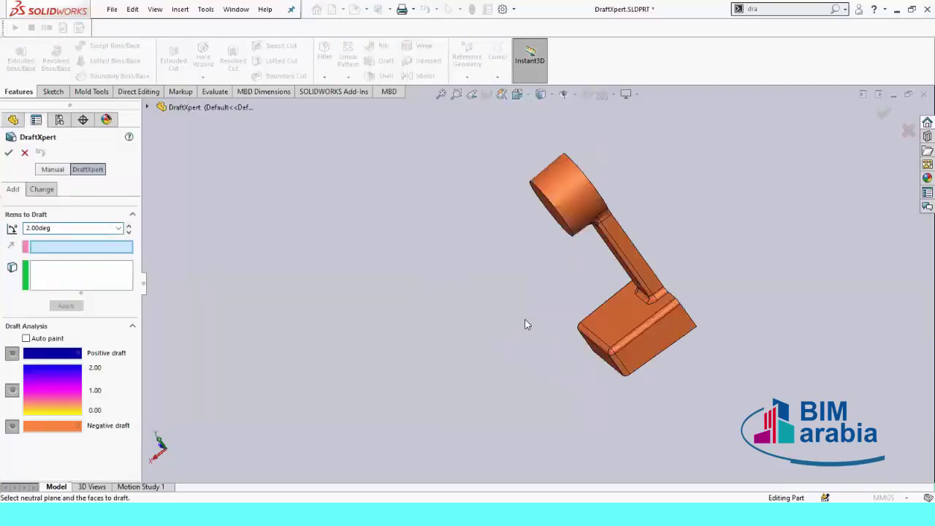
pyautogui.click(602, 219)
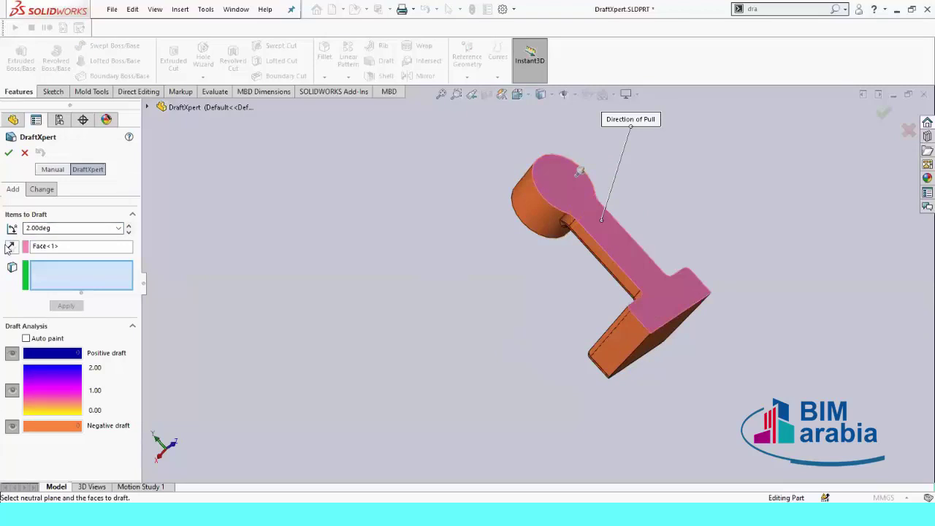
pyautogui.moveTo(528, 259); pyautogui.dragTo(317, 278, button='middle')
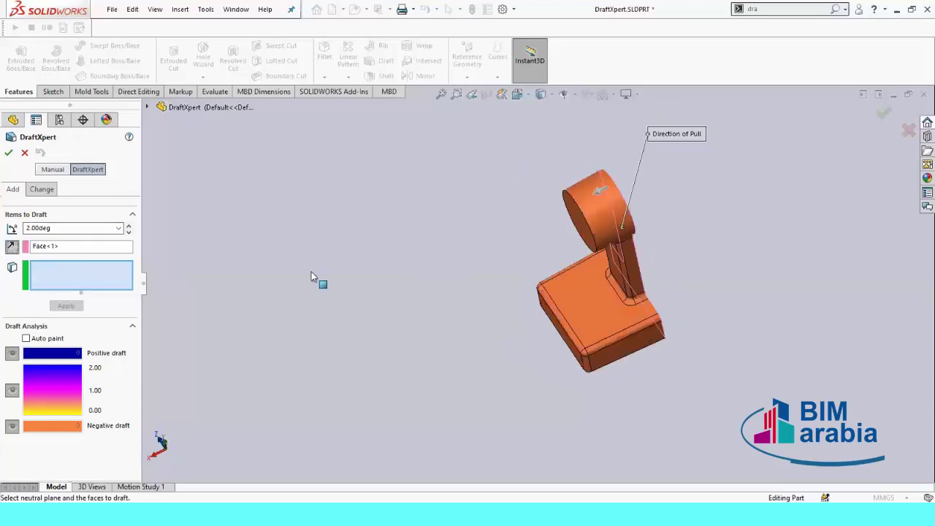
pyautogui.click(563, 272)
pyautogui.press('Return')
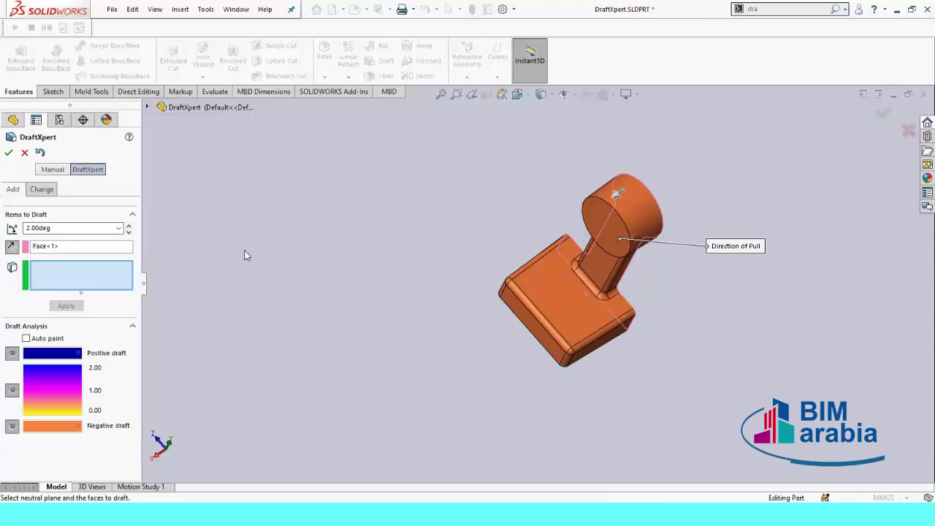
pyautogui.click(8, 153)
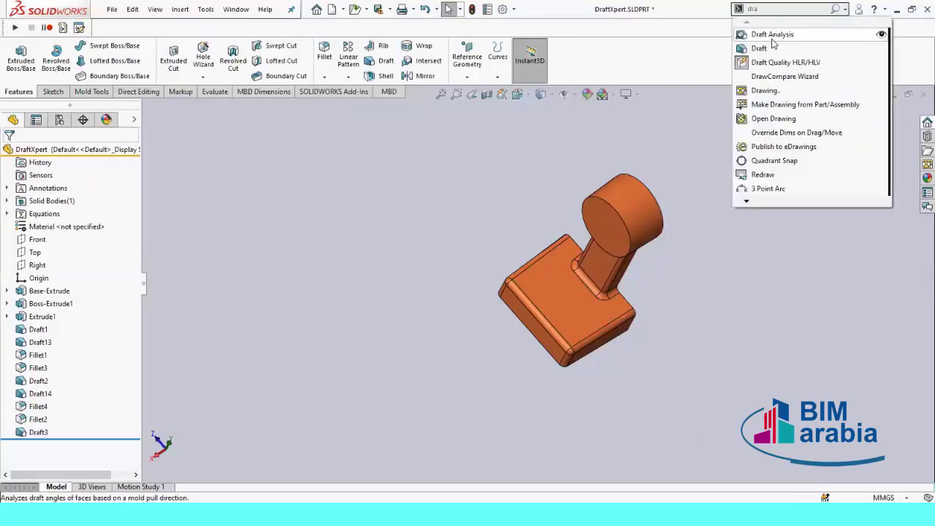
pyautogui.click(767, 35)
pyautogui.moveTo(731, 304); pyautogui.dragTo(574, 265, button='middle')
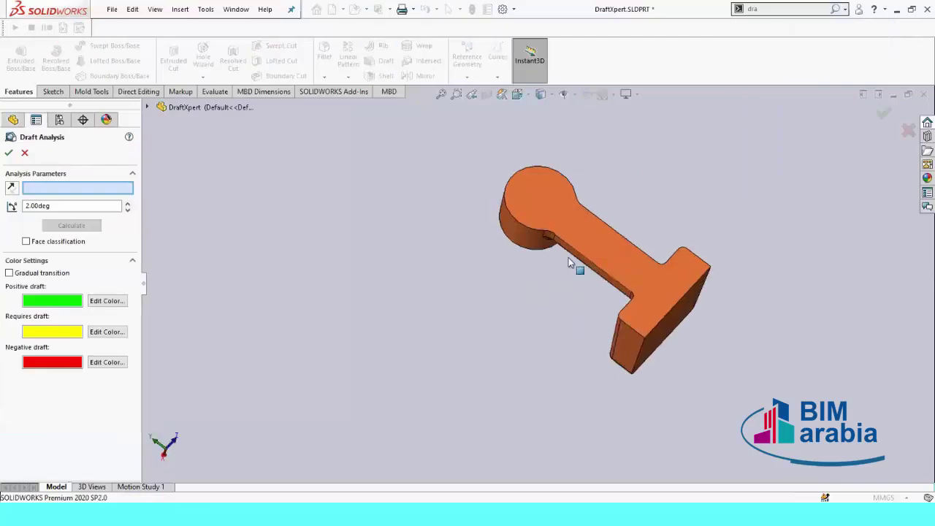
pyautogui.click(574, 265)
pyautogui.moveTo(436, 269); pyautogui.dragTo(434, 307, button='middle')
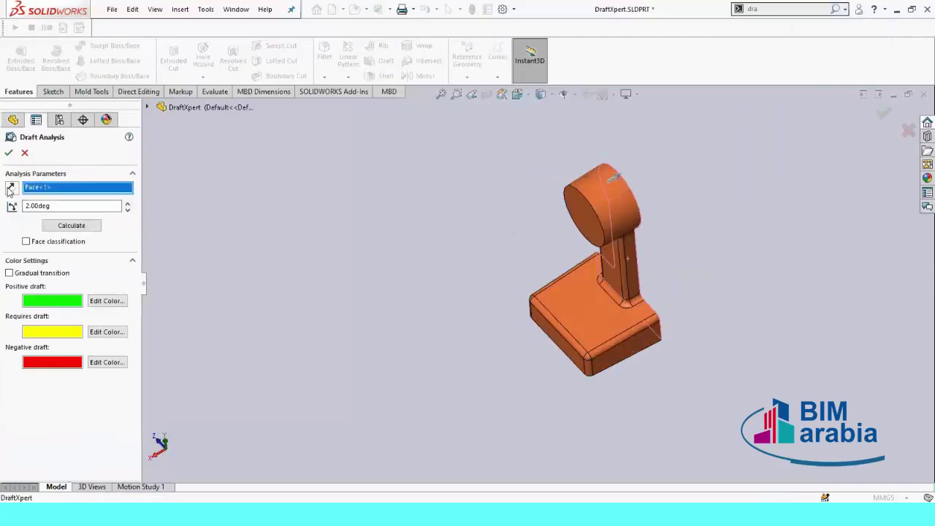
pyautogui.moveTo(463, 244); pyautogui.dragTo(410, 256, button='middle')
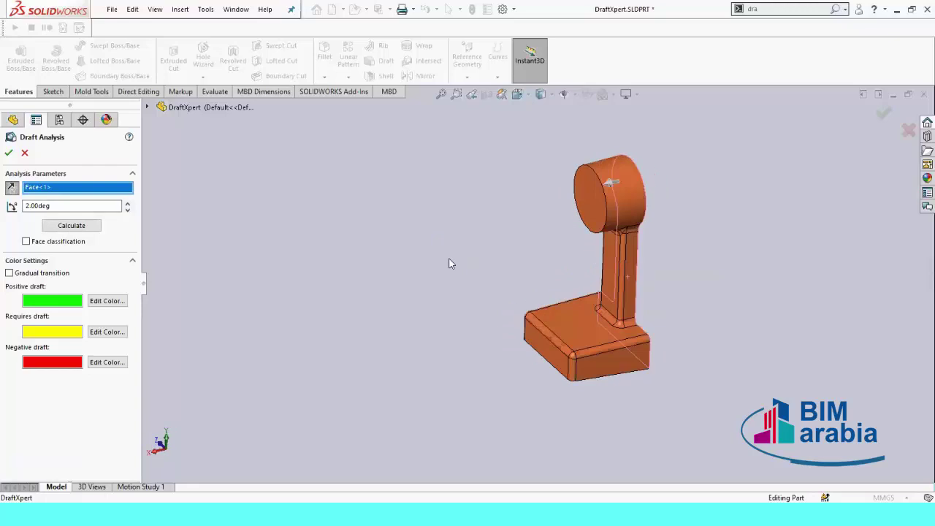
pyautogui.click(76, 225)
pyautogui.moveTo(341, 321)
pyautogui.mouseDown(button='middle')
pyautogui.moveTo(485, 251)
pyautogui.moveTo(581, 273)
pyautogui.moveTo(416, 294)
pyautogui.moveTo(409, 358)
pyautogui.moveTo(373, 356)
pyautogui.moveTo(467, 314)
pyautogui.mouseUp(button='middle')
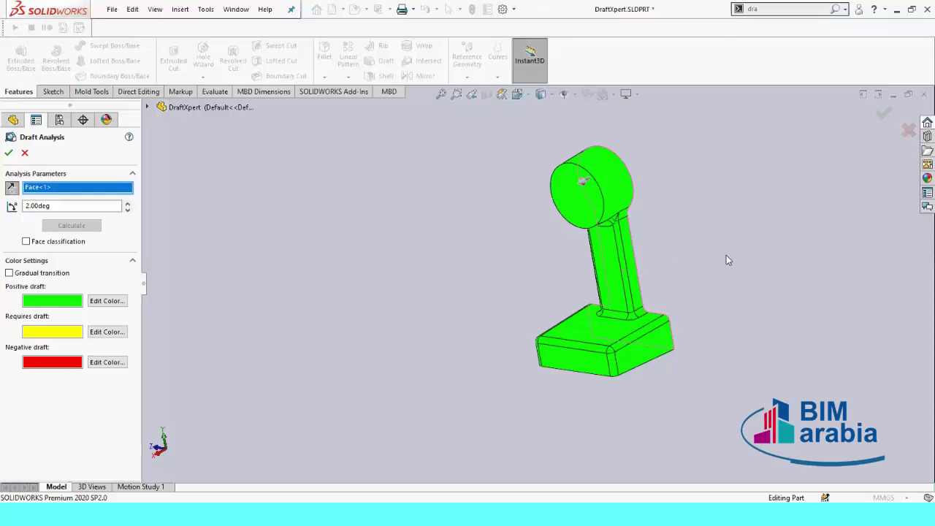
pyautogui.moveTo(726, 260)
pyautogui.mouseDown(button='middle')
pyautogui.moveTo(714, 382)
pyautogui.moveTo(720, 309)
pyautogui.moveTo(682, 315)
pyautogui.moveTo(578, 390)
pyautogui.mouseUp(button='middle')
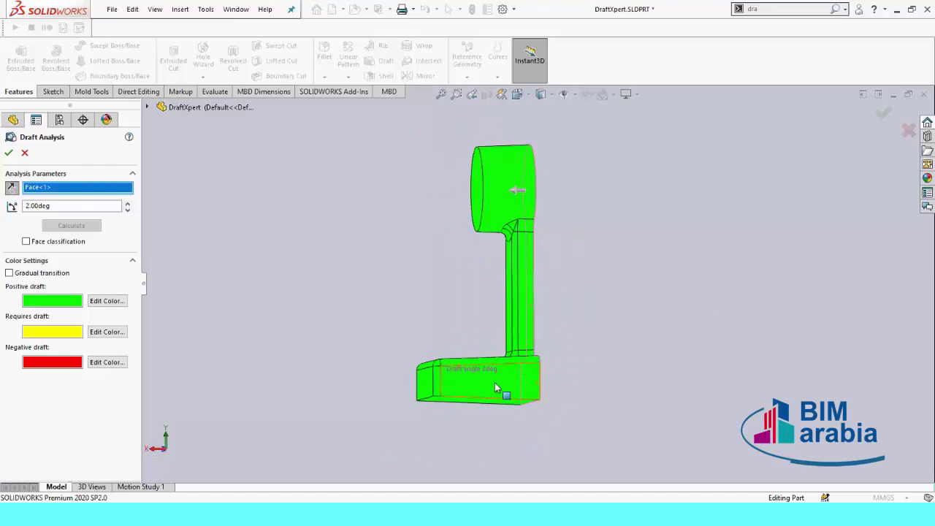
pyautogui.moveTo(479, 380)
pyautogui.moveTo(618, 402)
pyautogui.mouseDown(button='middle')
pyautogui.moveTo(444, 425)
pyautogui.moveTo(452, 409)
pyautogui.mouseUp(button='middle')
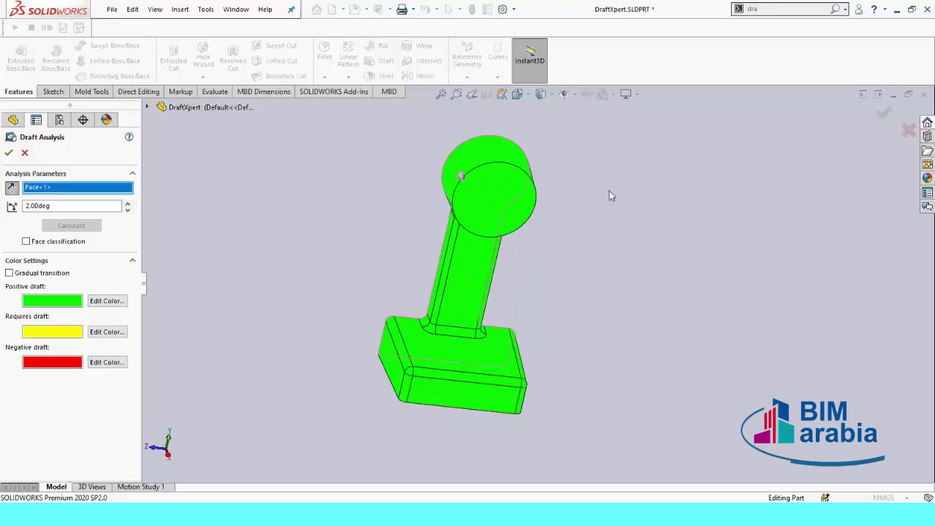
pyautogui.moveTo(558, 190)
pyautogui.mouseDown(button='middle')
pyautogui.moveTo(382, 196)
pyautogui.moveTo(461, 212)
pyautogui.moveTo(443, 241)
pyautogui.moveTo(484, 188)
pyautogui.moveTo(563, 205)
pyautogui.mouseUp(button='middle')
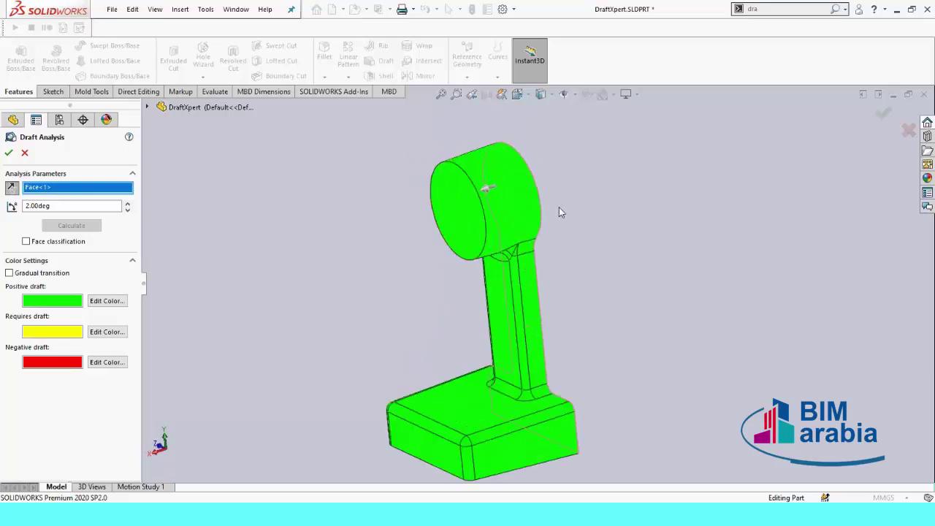
pyautogui.scroll(-3, 561, 204)
pyautogui.scroll(3, 585, 420)
pyautogui.moveTo(585, 420); pyautogui.dragTo(488, 371, button='middle')
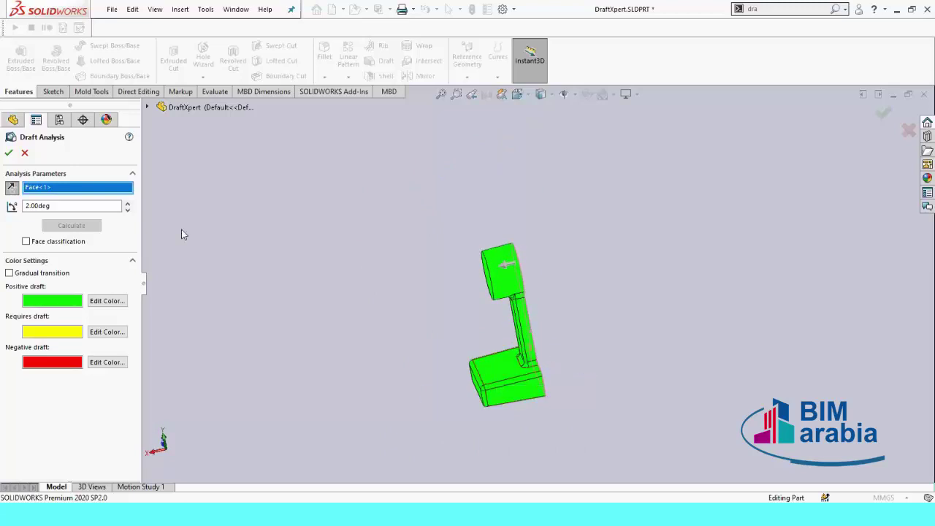
pyautogui.click(9, 152)
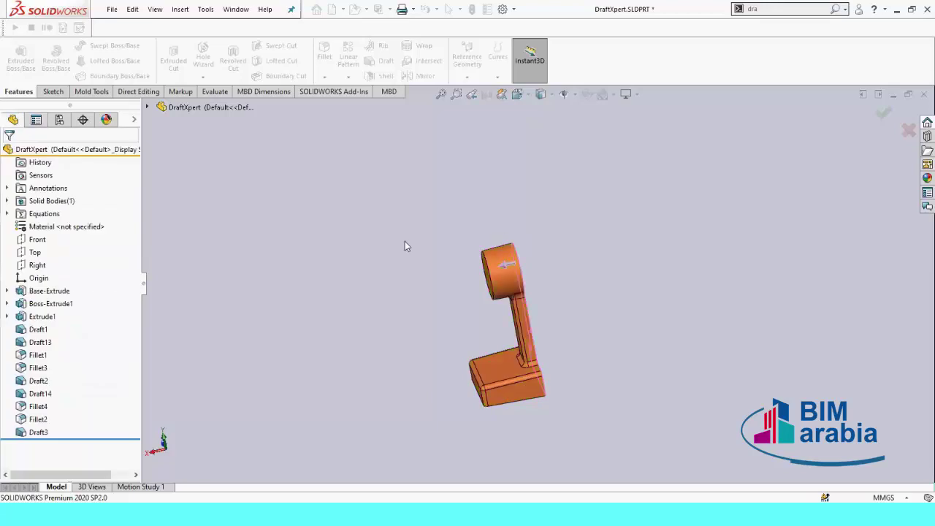
pyautogui.press('z')
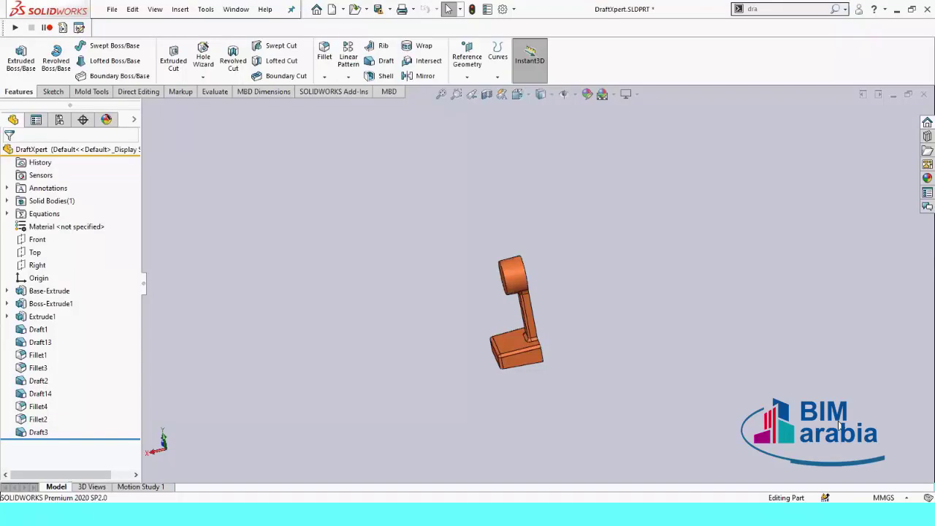
pyautogui.scroll(5, 635, 356)
pyautogui.scroll(-3, 577, 325)
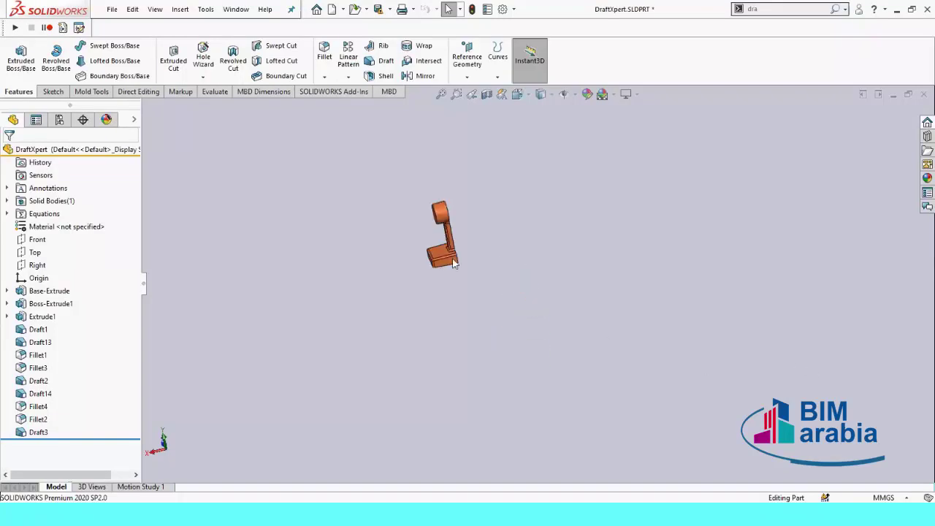
pyautogui.scroll(-2, 381, 223)
pyautogui.scroll(-2, 651, 232)
pyautogui.scroll(-2, 651, 232)
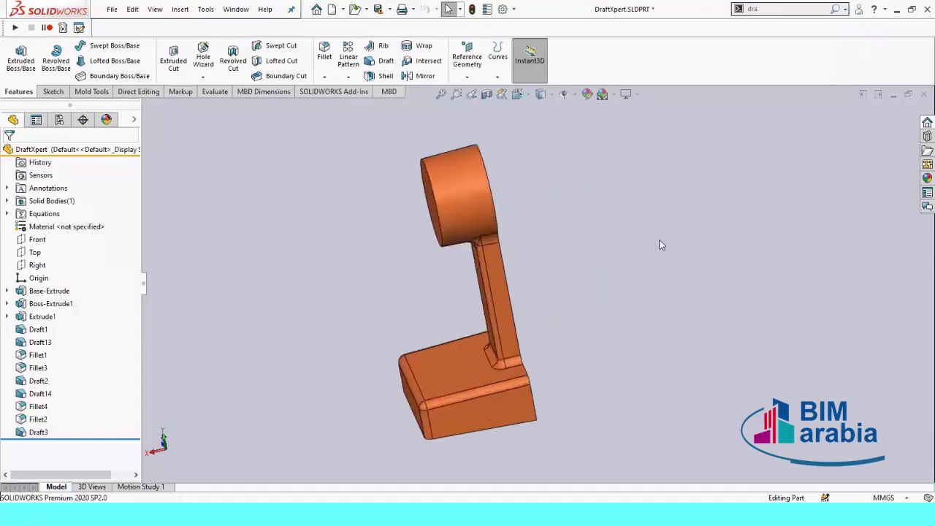
pyautogui.moveTo(660, 241)
pyautogui.mouseDown(button='middle')
pyautogui.moveTo(757, 255)
pyautogui.moveTo(676, 292)
pyautogui.mouseUp(button='middle')
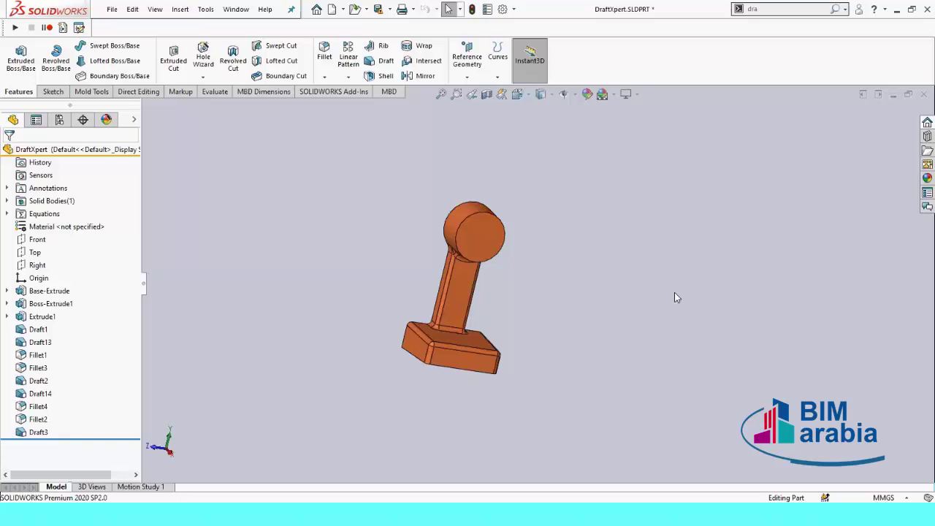
pyautogui.hotkey('ctrl', 'Left')
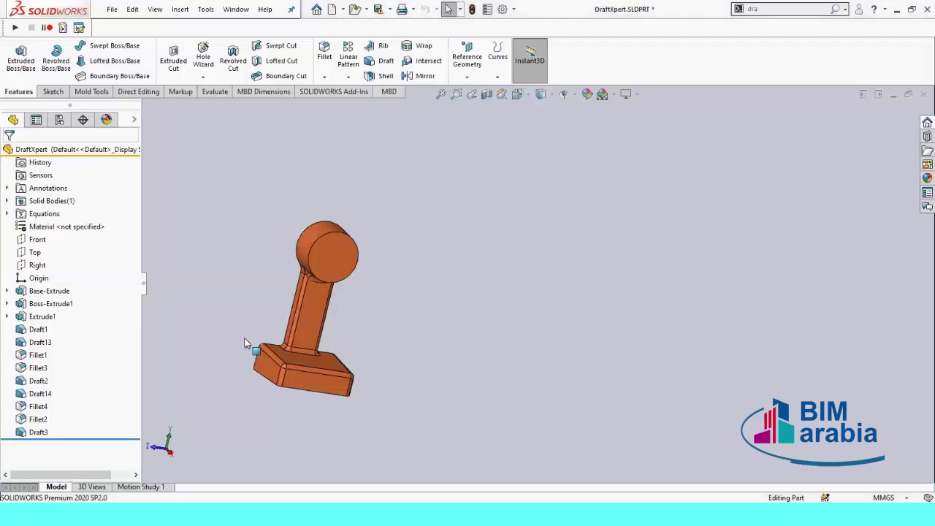
pyautogui.press('z')
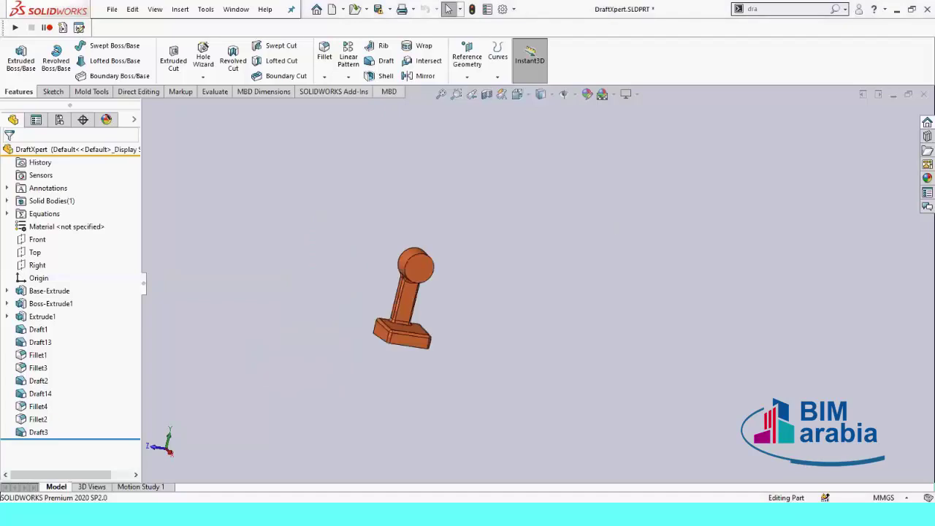